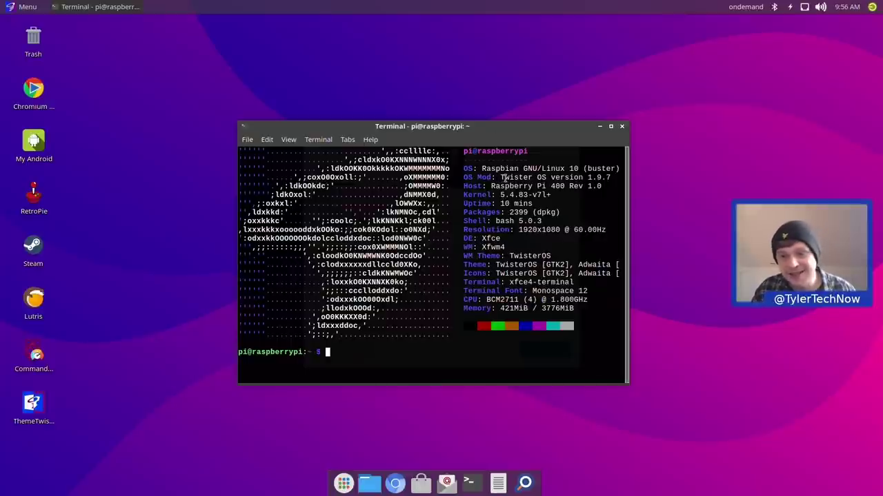
pyautogui.moveTo(504, 177); pyautogui.dragTo(532, 179)
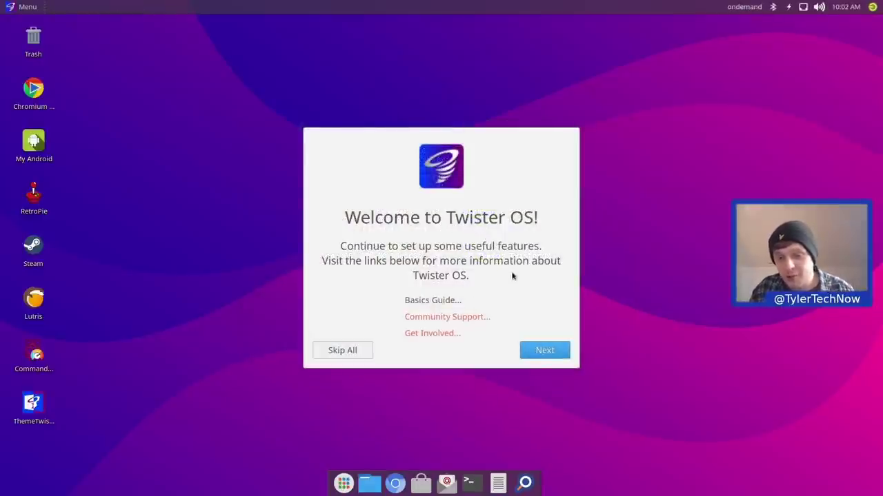
# - Continue the Twister OS setup and change the default user's password, entering and confirming the new password
pyautogui.click(544, 351)
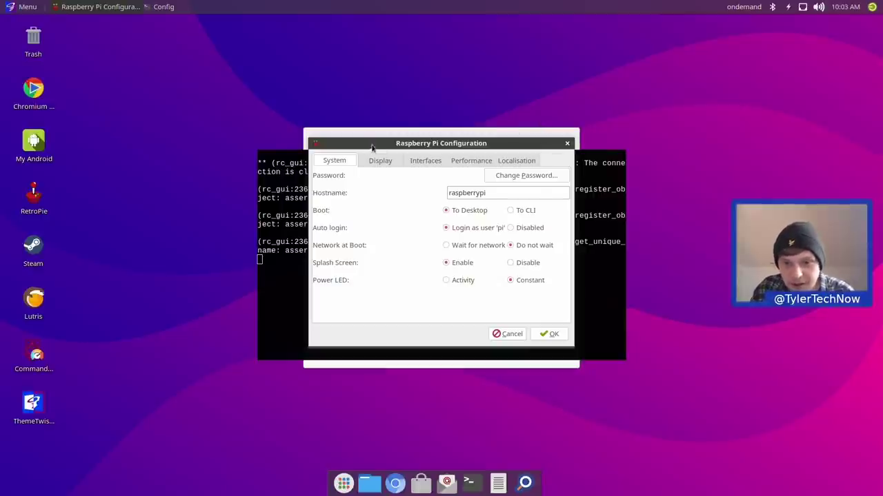
pyautogui.click(506, 177)
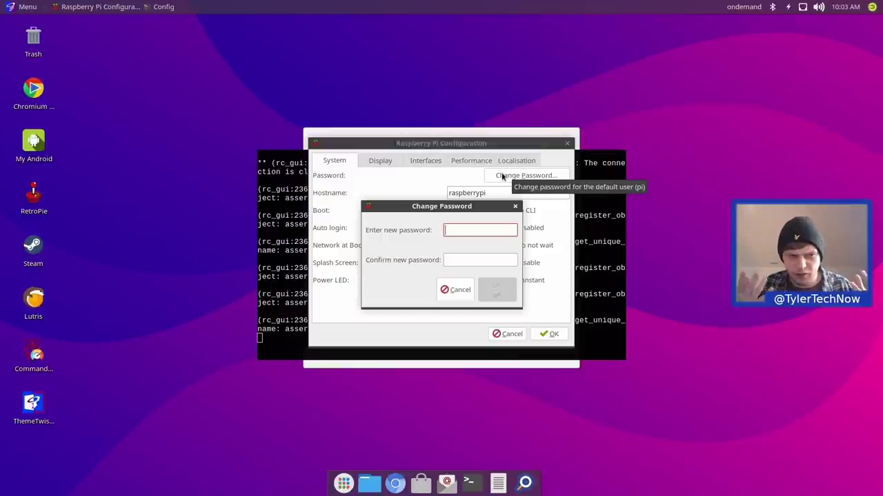
pyautogui.write('*******')
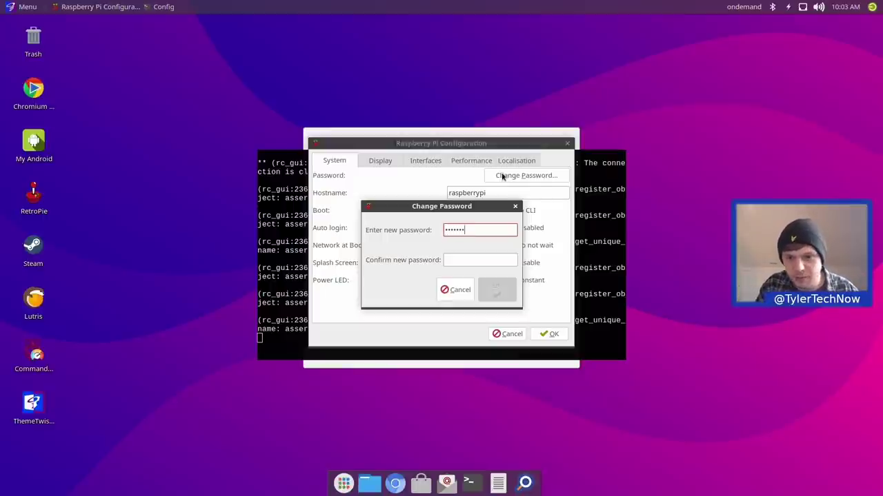
pyautogui.write('*')
pyautogui.press('Tab')
pyautogui.write('********')
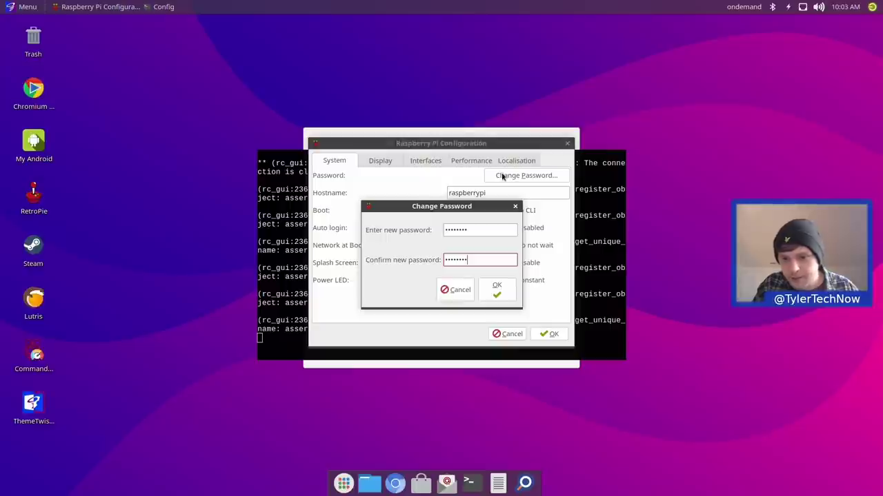
pyautogui.click(494, 290)
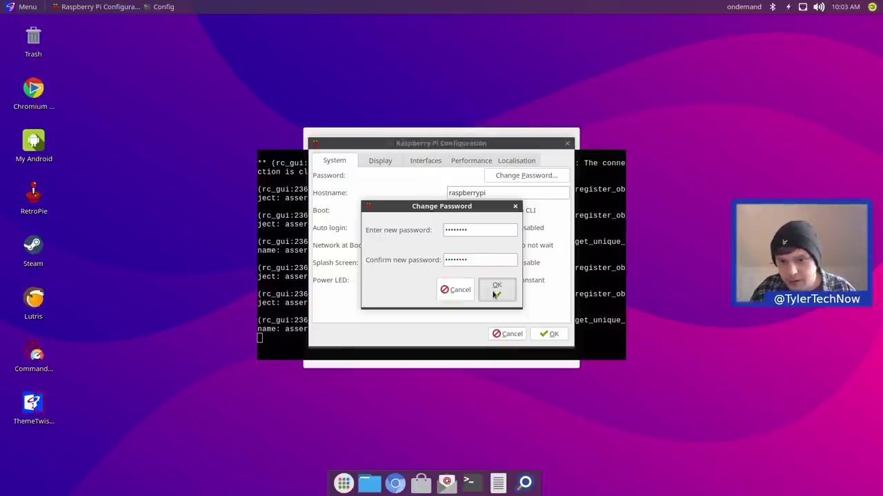
pyautogui.click(493, 269)
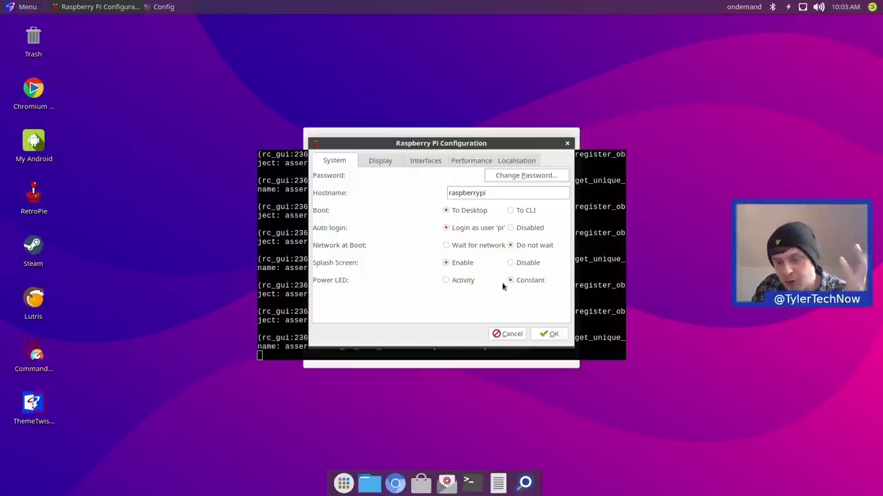
# - Review the Display, Interfaces and Performance settings in the Raspberry Pi Configuration
pyautogui.click(378, 161)
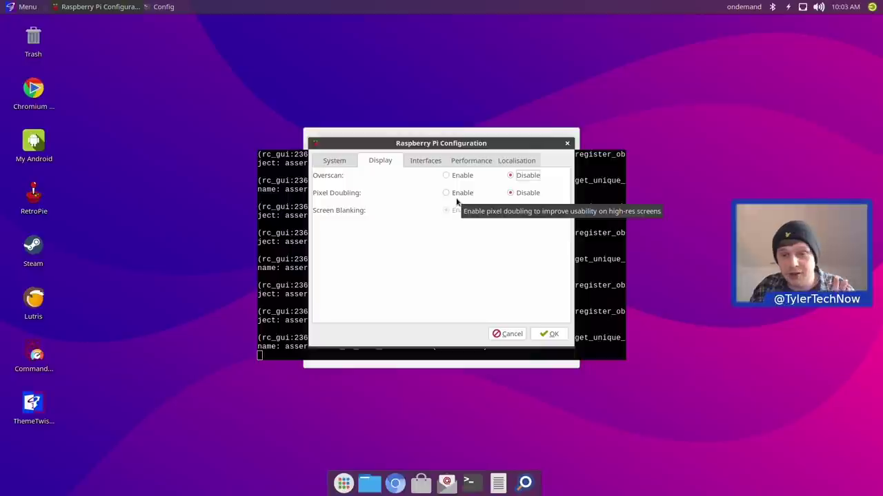
pyautogui.click(425, 162)
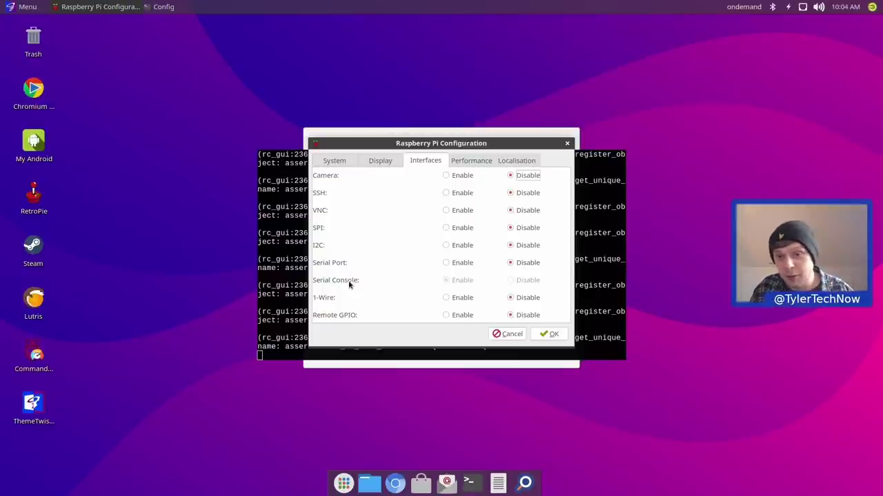
pyautogui.click(473, 164)
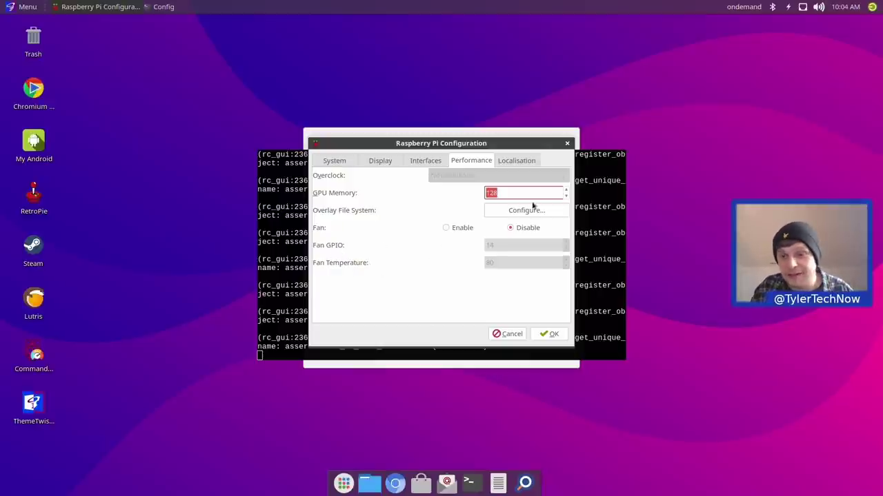
# - Set the locale to language en (English), country GB (United Kingdom) and character set UTF-8
pyautogui.click(514, 163)
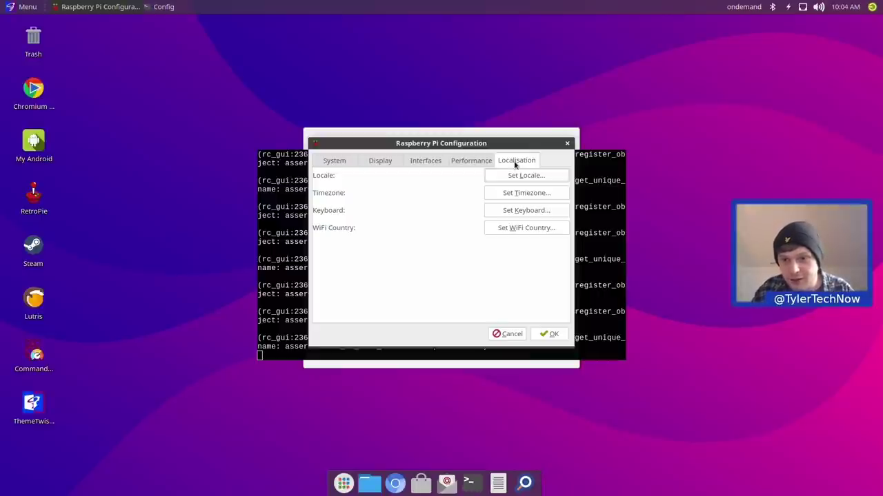
pyautogui.click(529, 176)
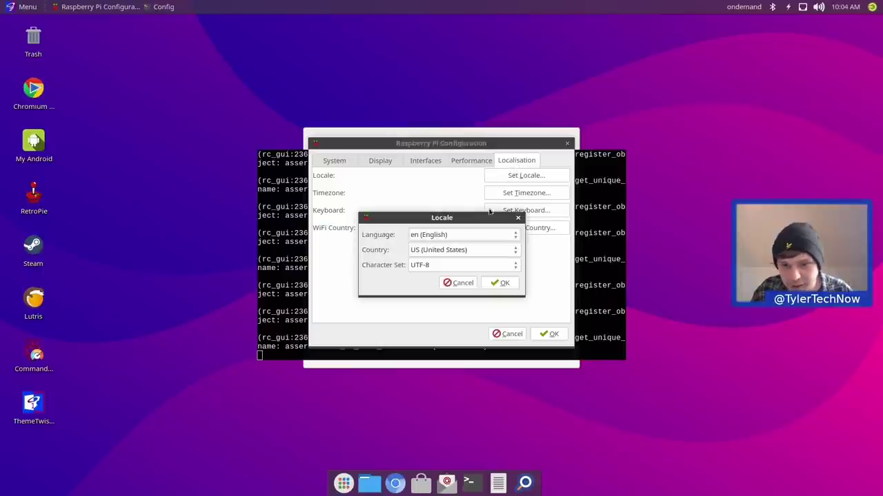
pyautogui.click(432, 252)
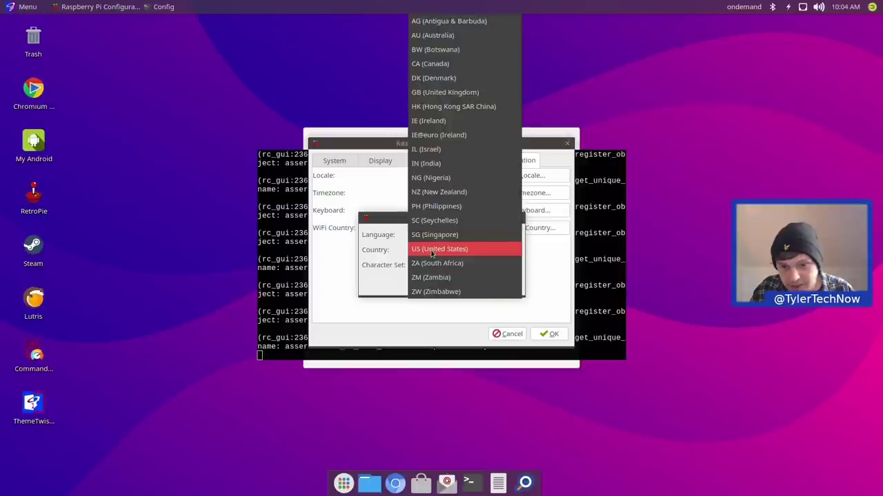
pyautogui.click(445, 97)
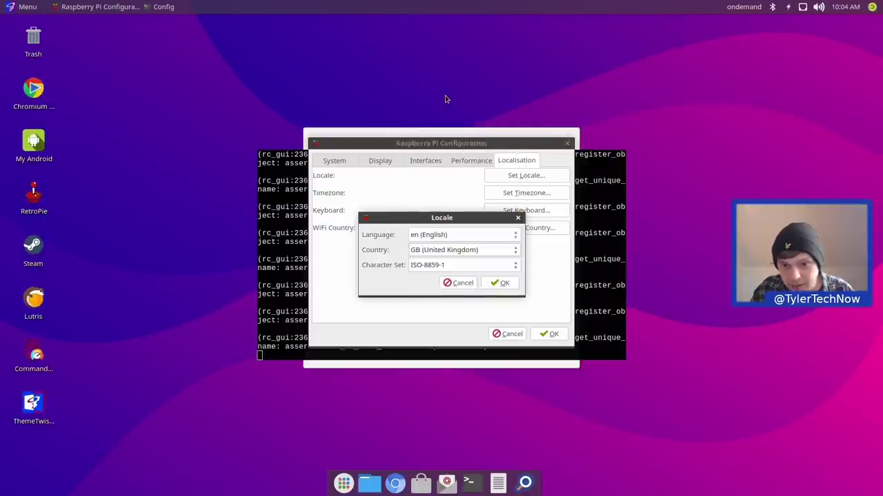
pyautogui.click(428, 266)
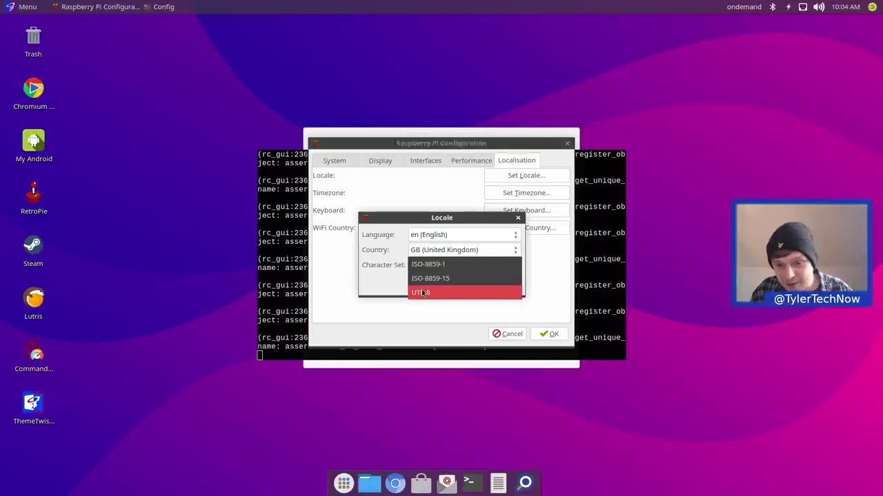
pyautogui.click(420, 289)
pyautogui.click(503, 283)
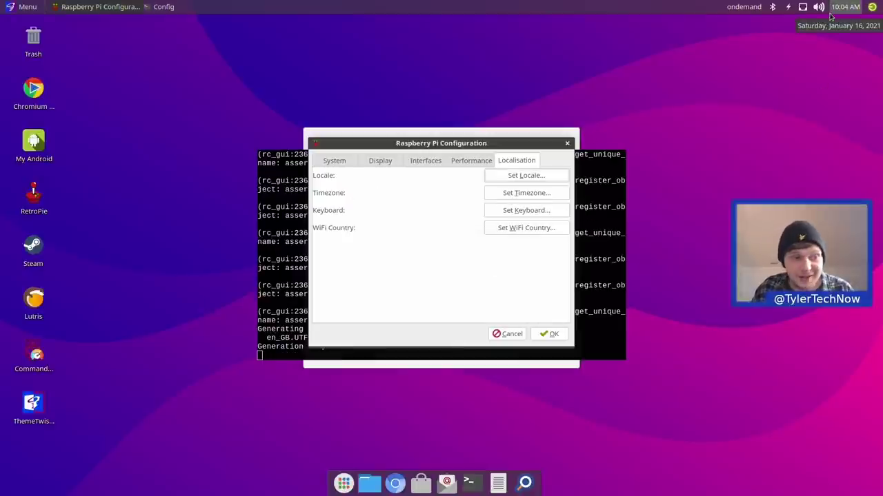
# - Set the timezone area to Europe and choose a location within it
pyautogui.click(519, 193)
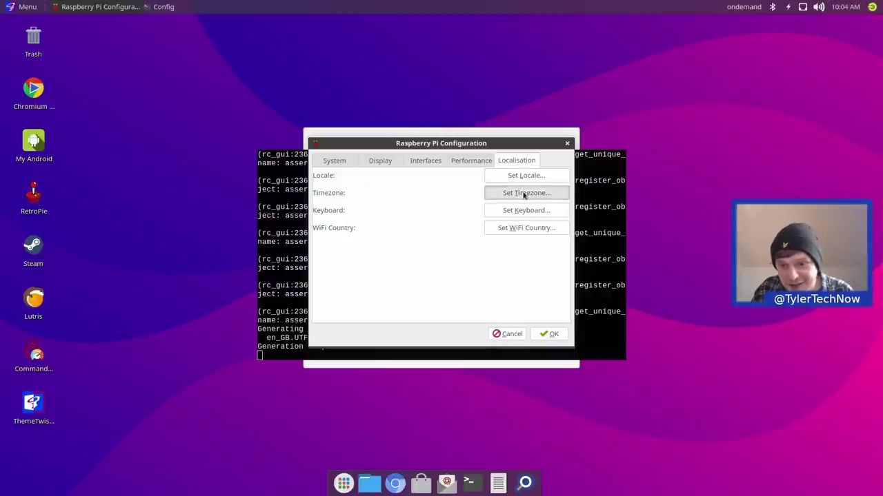
pyautogui.click(454, 247)
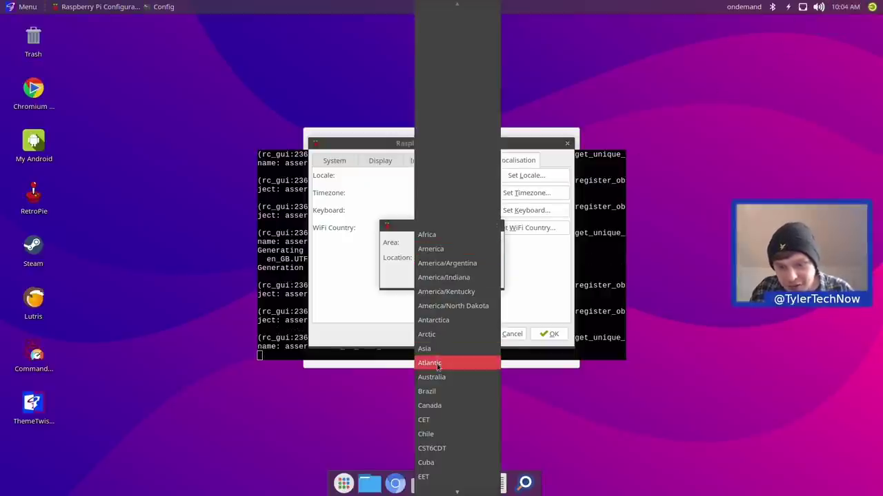
pyautogui.moveTo(441, 483)
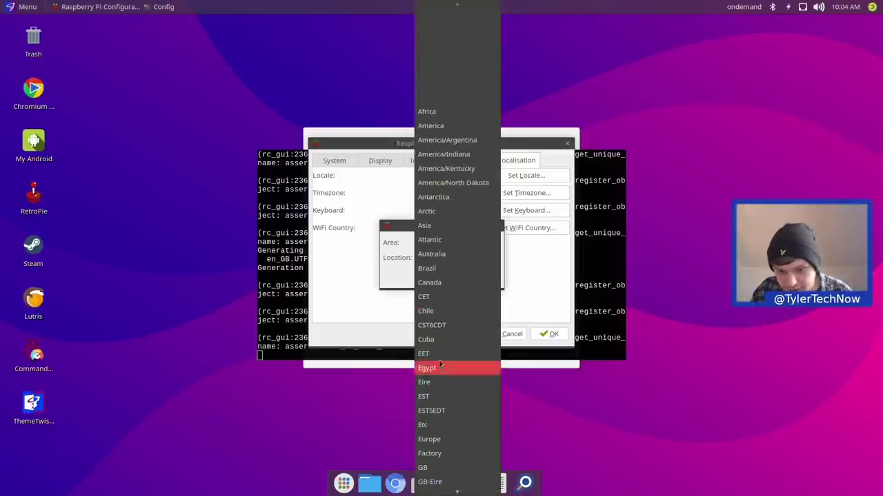
pyautogui.click(441, 439)
pyautogui.click(443, 257)
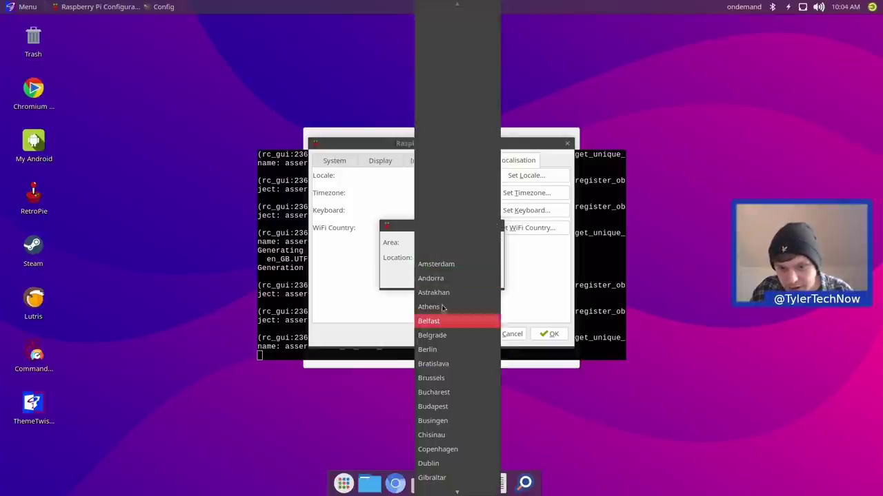
pyautogui.moveTo(446, 494)
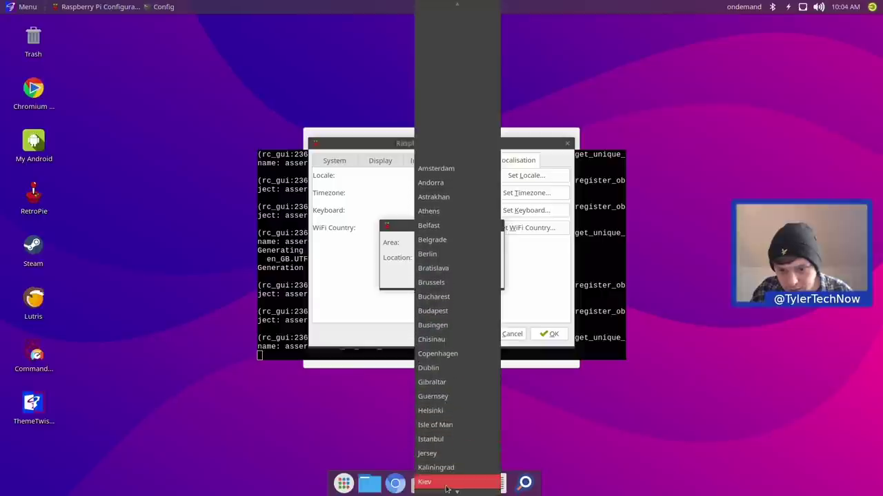
pyautogui.click(443, 397)
pyautogui.click(481, 275)
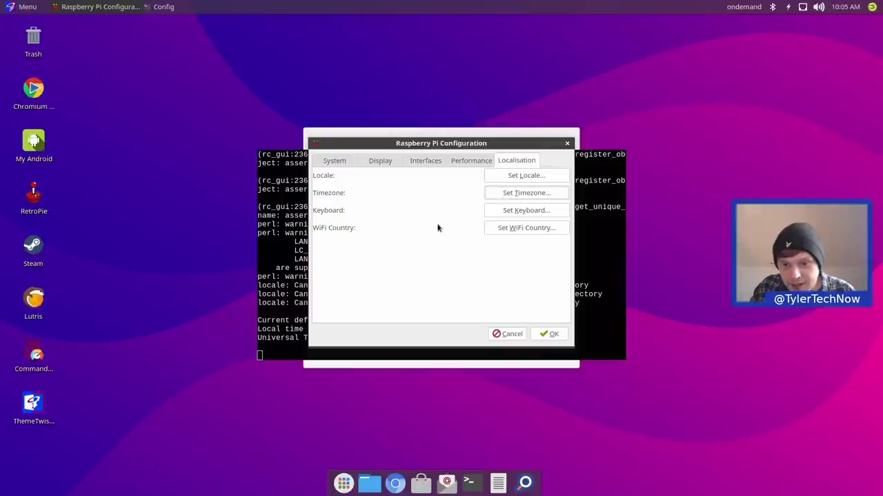
# - Set the keyboard layout to English (UK), with the English (UK) variant
pyautogui.click(528, 217)
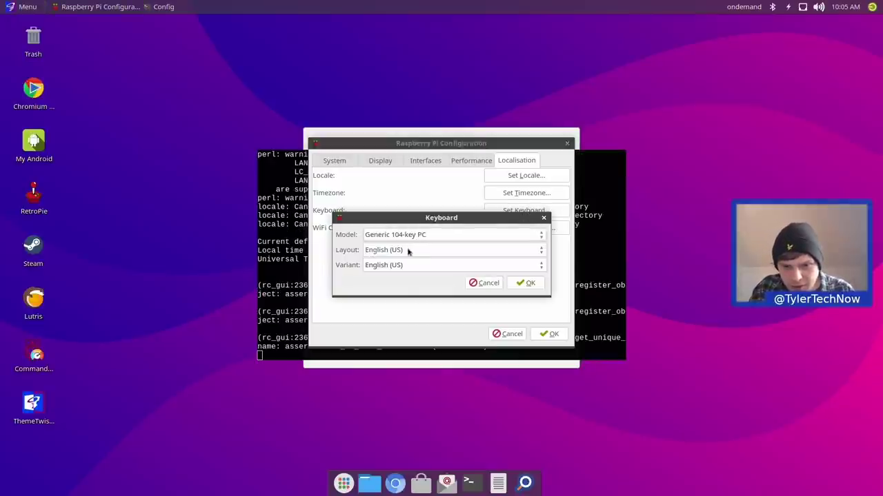
pyautogui.click(388, 249)
pyautogui.click(428, 247)
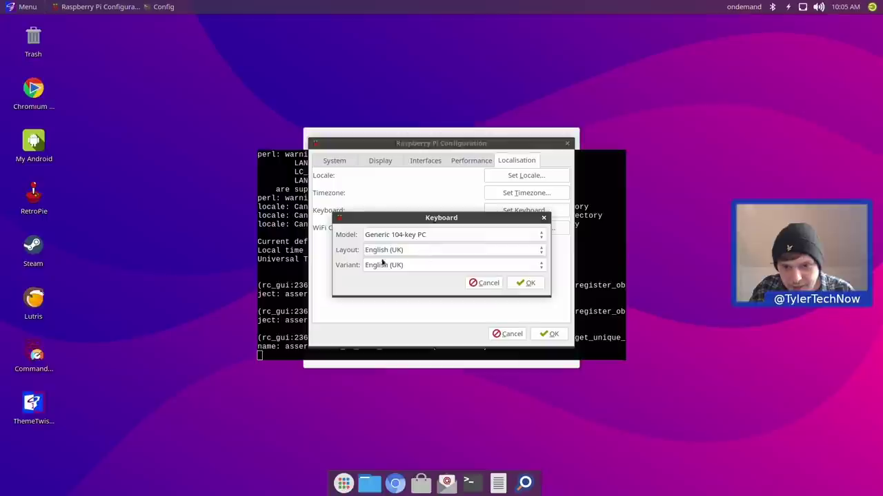
pyautogui.click(521, 282)
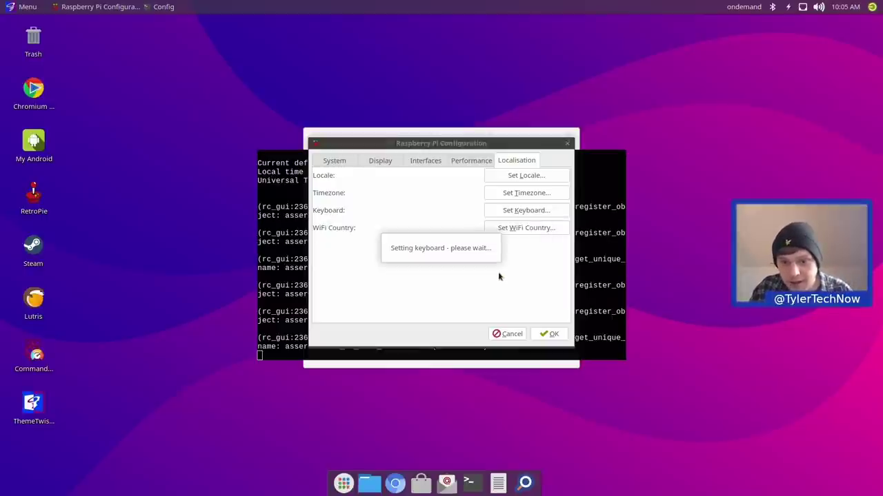
# - Set the WiFi country to GB Britain (UK) and apply the Raspberry Pi configuration
pyautogui.click(517, 229)
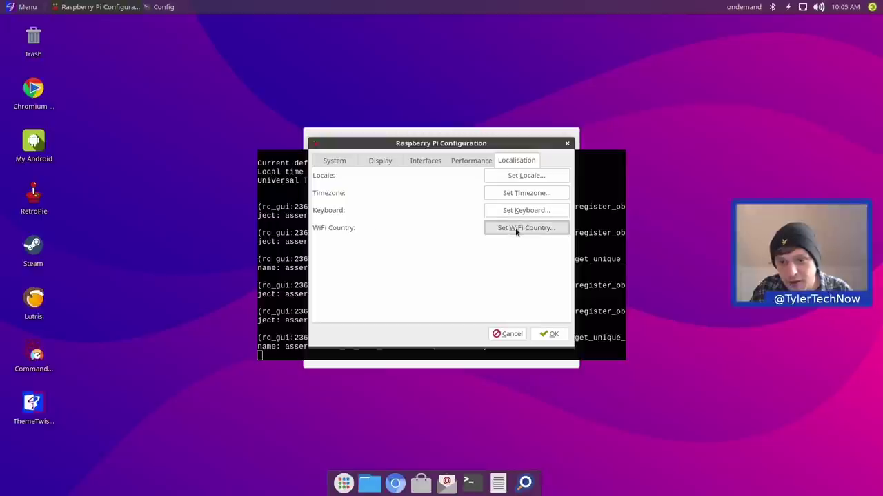
pyautogui.click(457, 254)
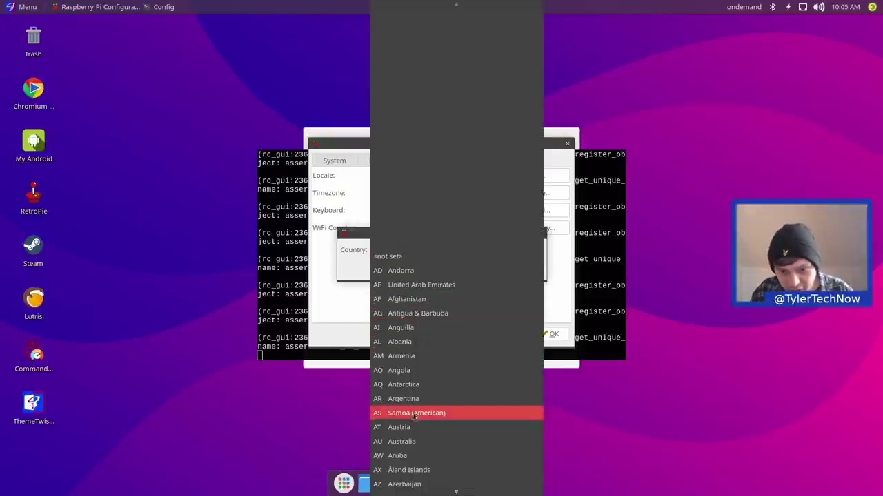
pyautogui.moveTo(423, 494)
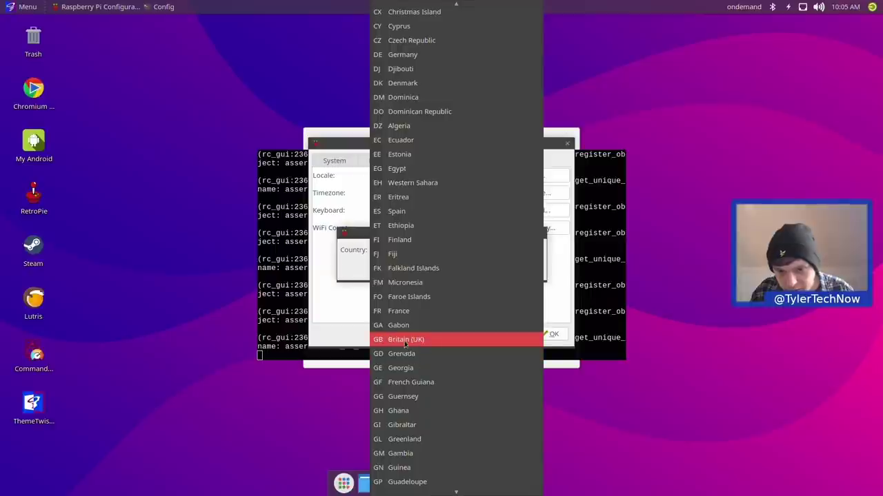
pyautogui.click(412, 341)
pyautogui.click(525, 268)
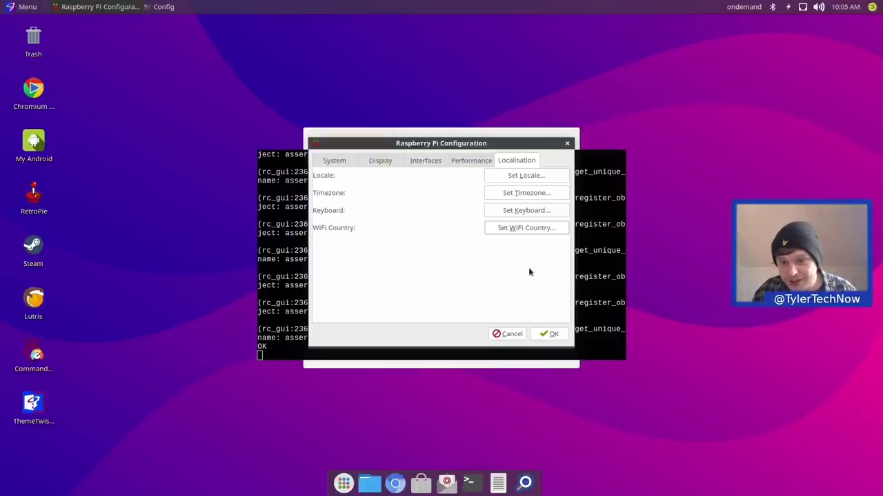
pyautogui.click(554, 336)
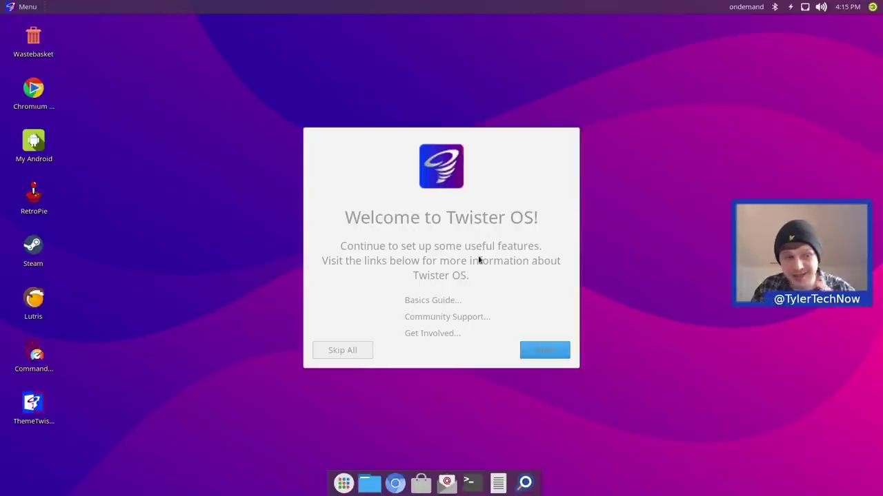
# - Test the keyboard layout by entering ~/@ in a new terminal, clear the text and close the terminal
pyautogui.click(477, 488)
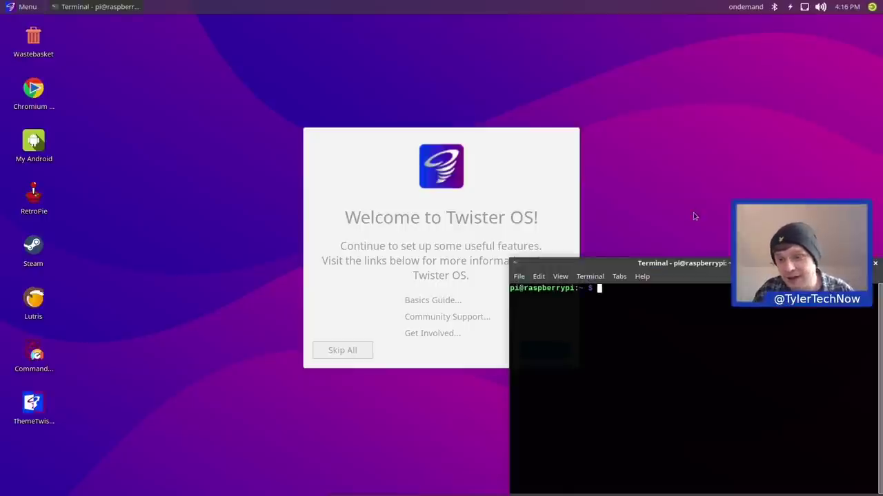
pyautogui.moveTo(708, 266); pyautogui.dragTo(226, 74)
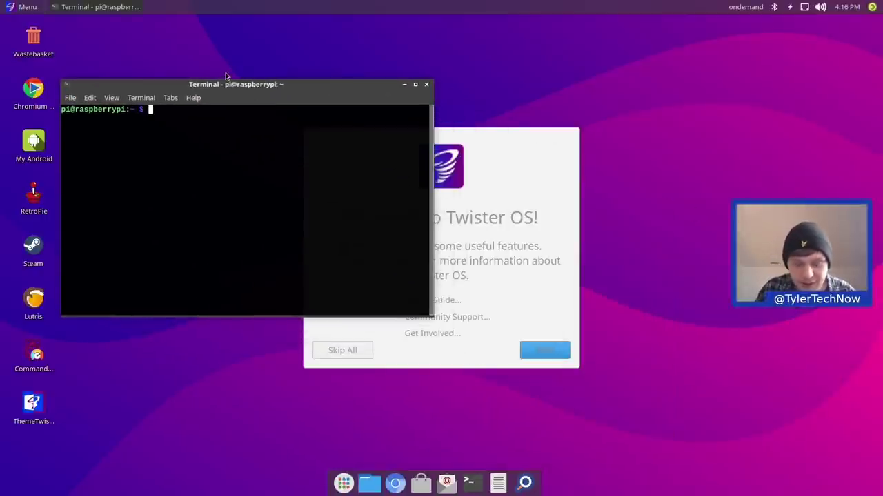
pyautogui.write('~/a')
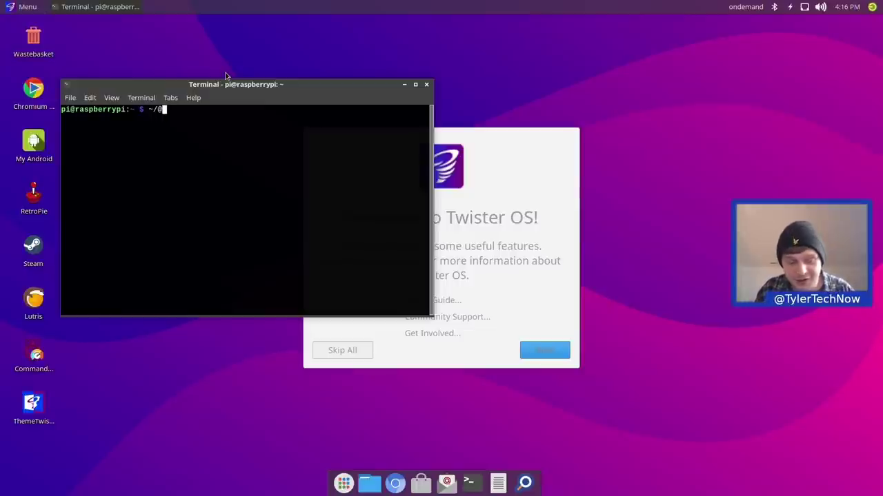
pyautogui.press('BackSpace')
pyautogui.press('BackSpace')
pyautogui.press('BackSpace')
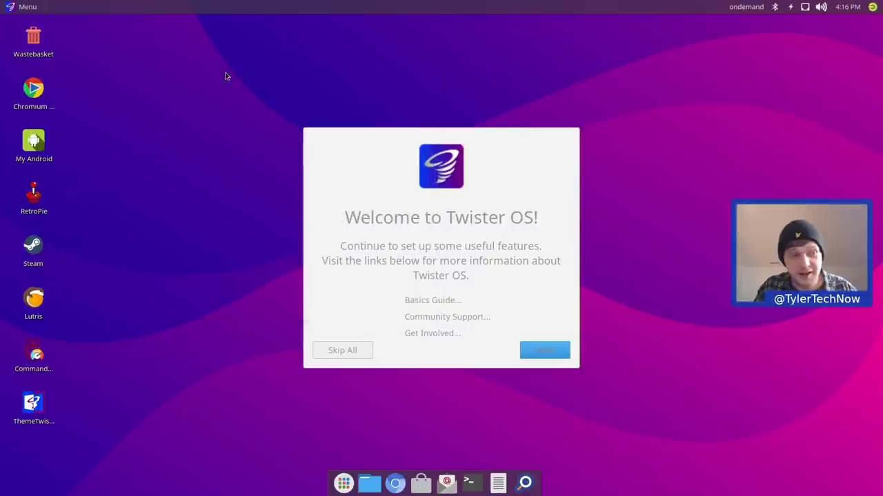
pyautogui.hotkey('ctrl', 'd')
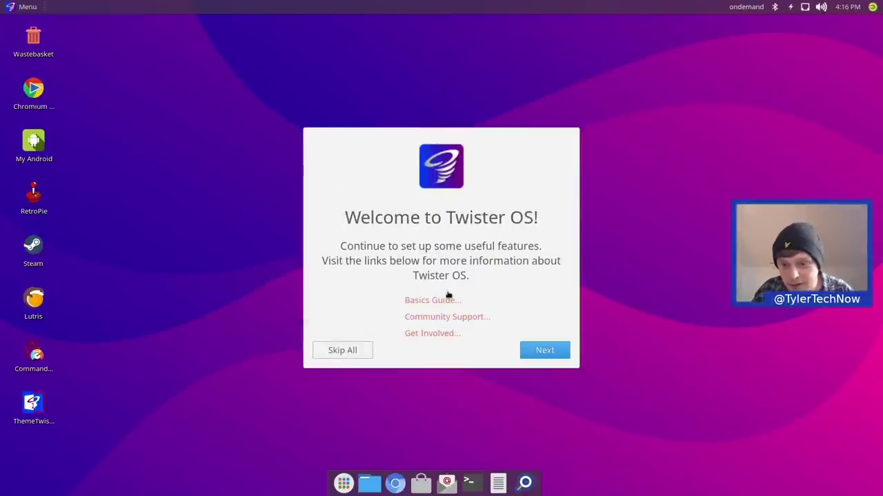
# - Advance the setup wizard to the system update page, check for Twister OS updates and close the updater
pyautogui.click(539, 352)
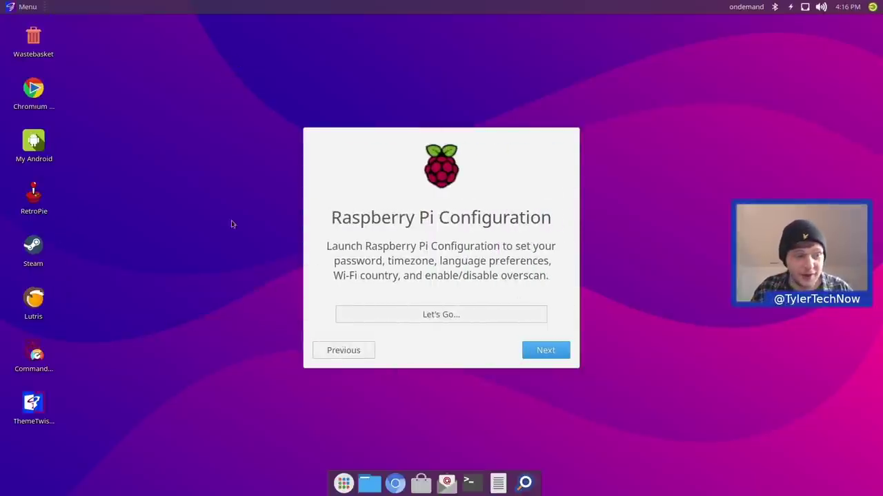
pyautogui.click(546, 351)
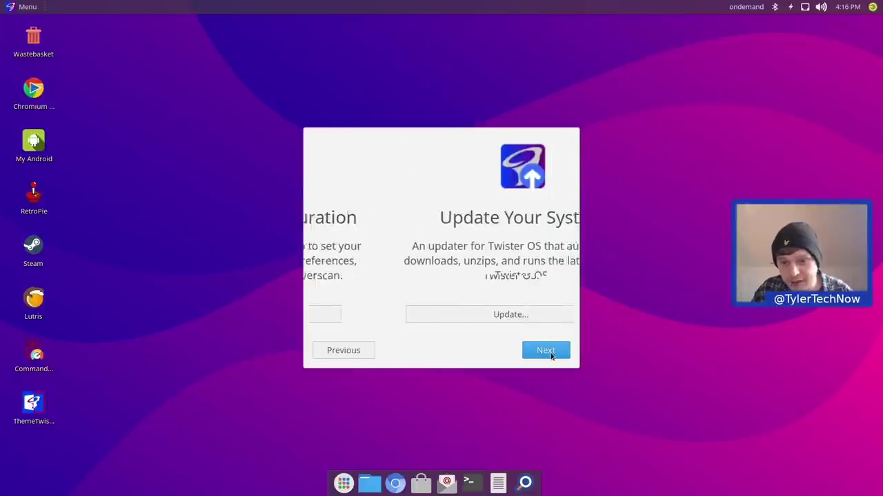
pyautogui.click(439, 315)
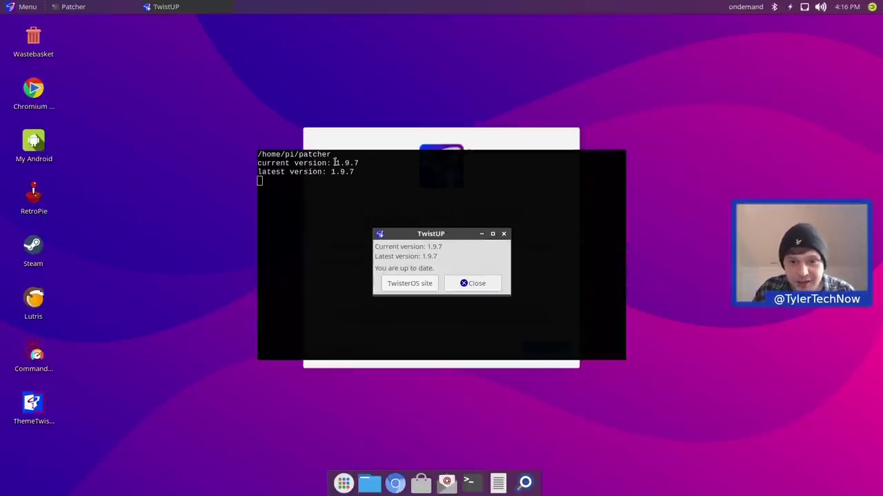
pyautogui.moveTo(333, 162); pyautogui.dragTo(366, 169)
pyautogui.click(409, 219)
pyautogui.click(467, 250)
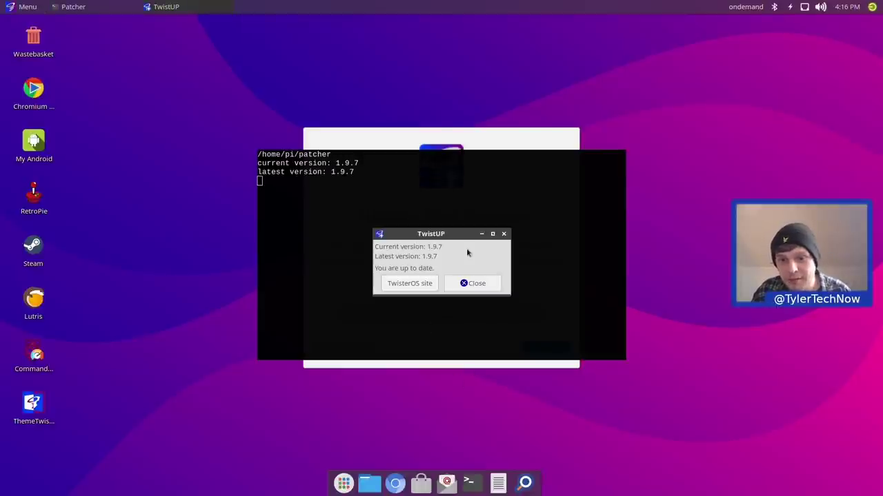
pyautogui.click(482, 282)
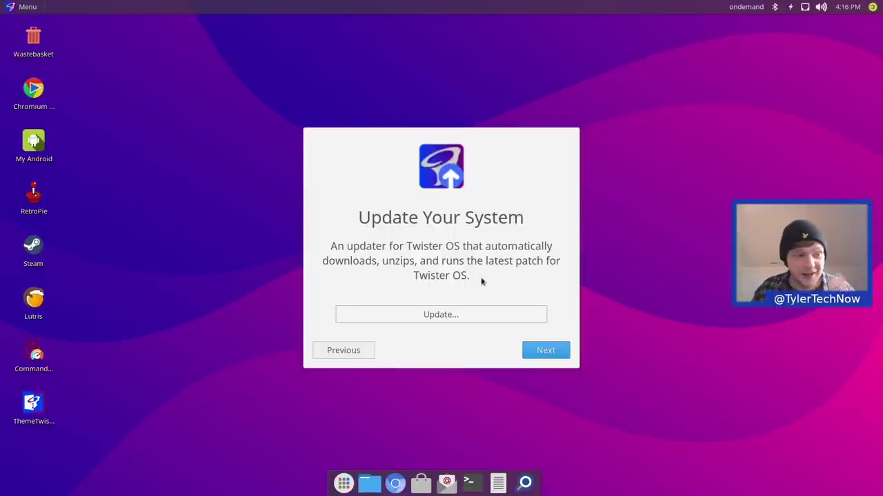
# - Open the theme chooser from the final setup wizard page and switch the desktop to the Raspbian95 theme
pyautogui.click(545, 353)
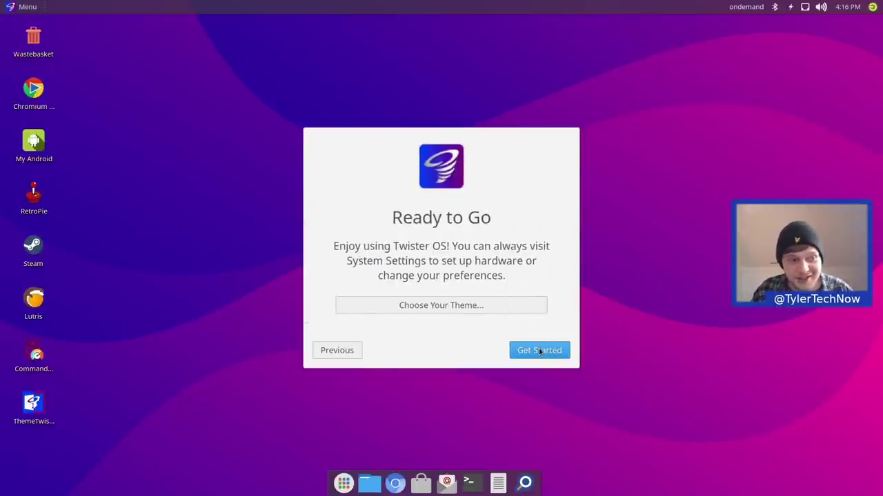
pyautogui.click(450, 307)
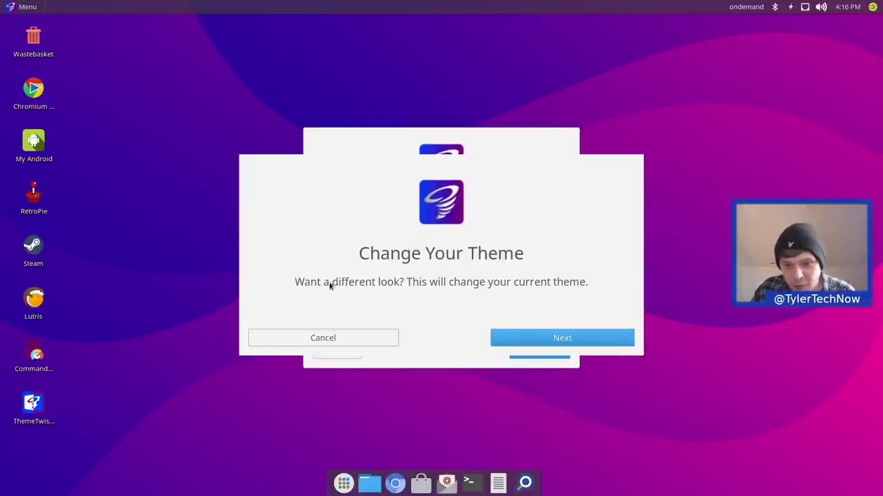
pyautogui.click(561, 339)
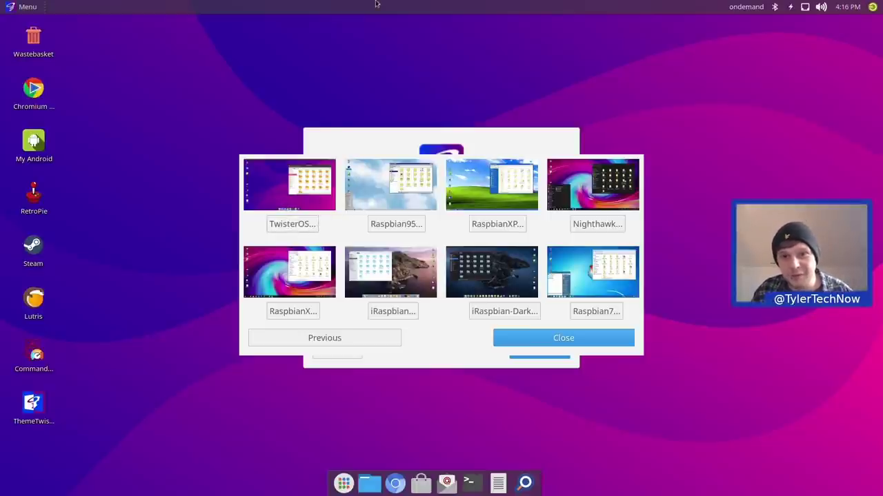
pyautogui.rightClick(440, 490)
pyautogui.moveTo(455, 485)
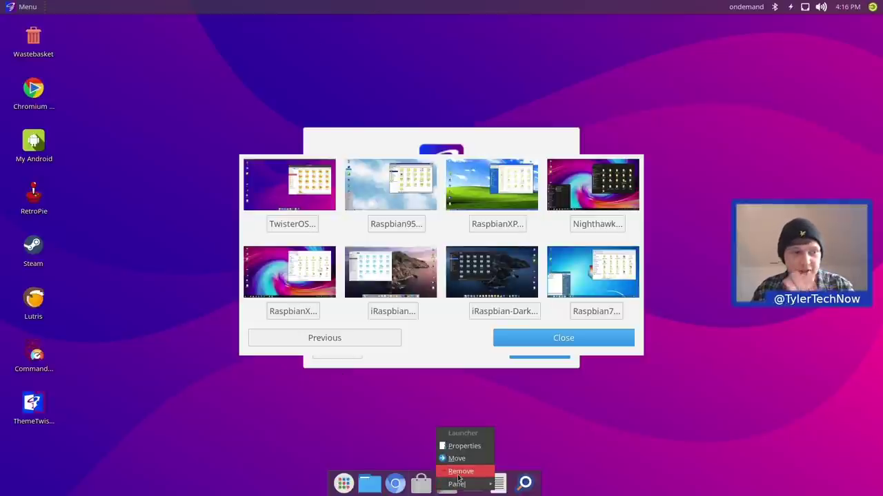
pyautogui.click(459, 349)
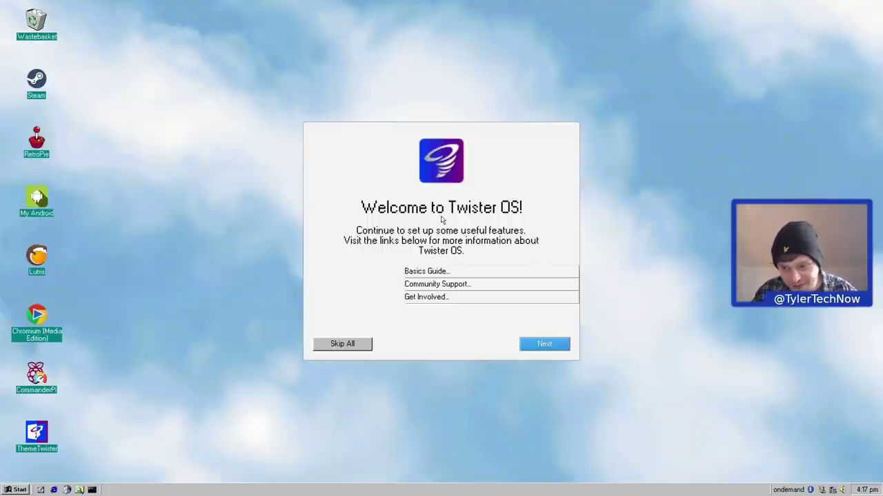
# - Look through the Accessories category of the Raspbian95 start menu and dismiss the menu
pyautogui.click(15, 491)
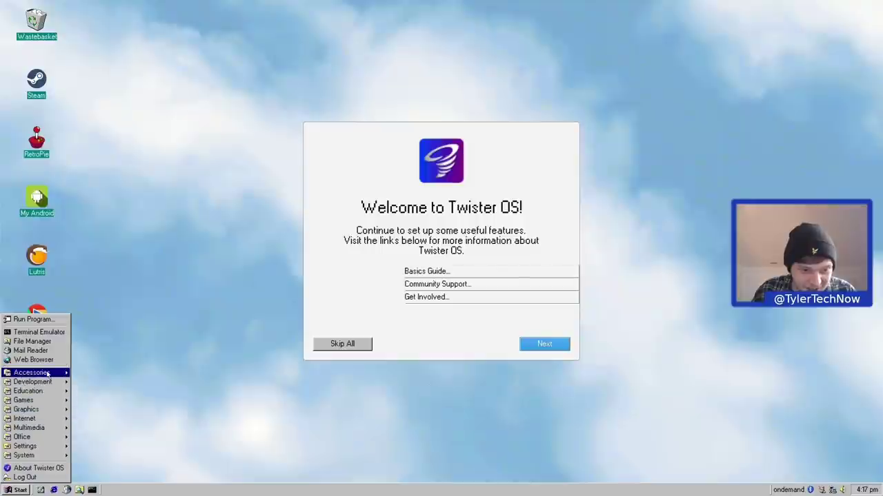
pyautogui.moveTo(34, 372)
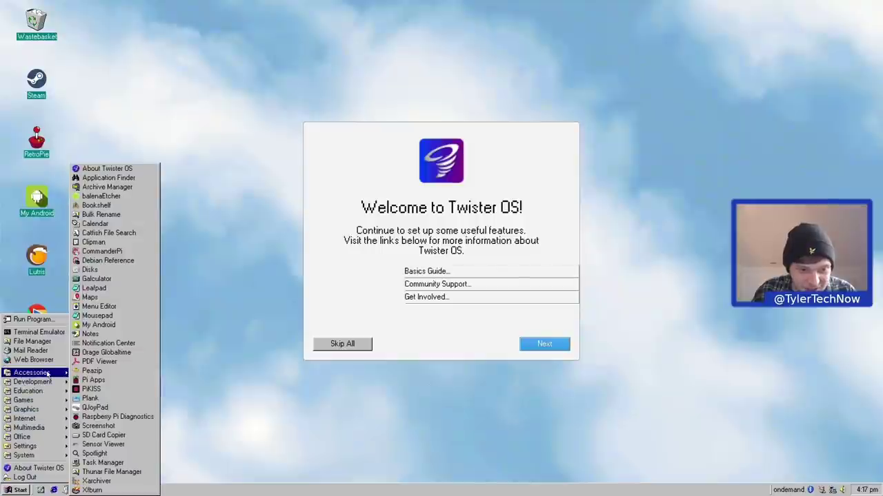
pyautogui.click(240, 264)
# - Open a terminal and the file manager, arrange them side by side to view the Raspbian95 styling, and close both windows
pyautogui.click(92, 490)
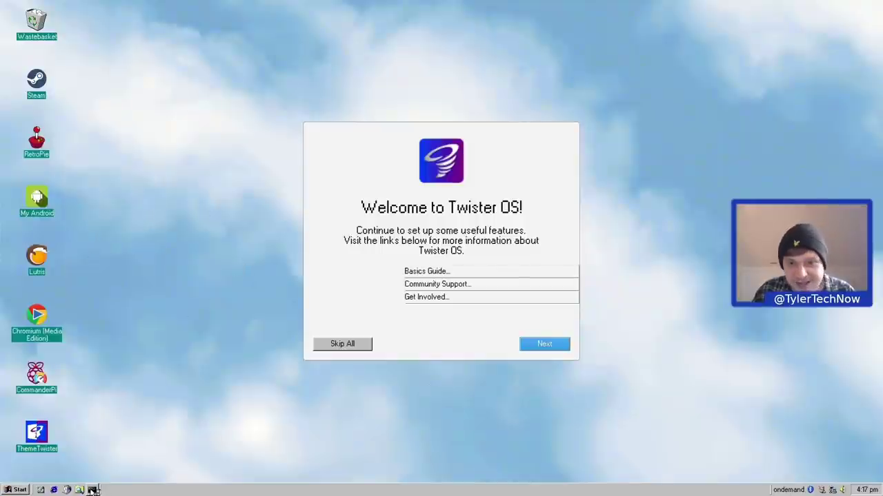
pyautogui.moveTo(203, 255); pyautogui.dragTo(673, 84)
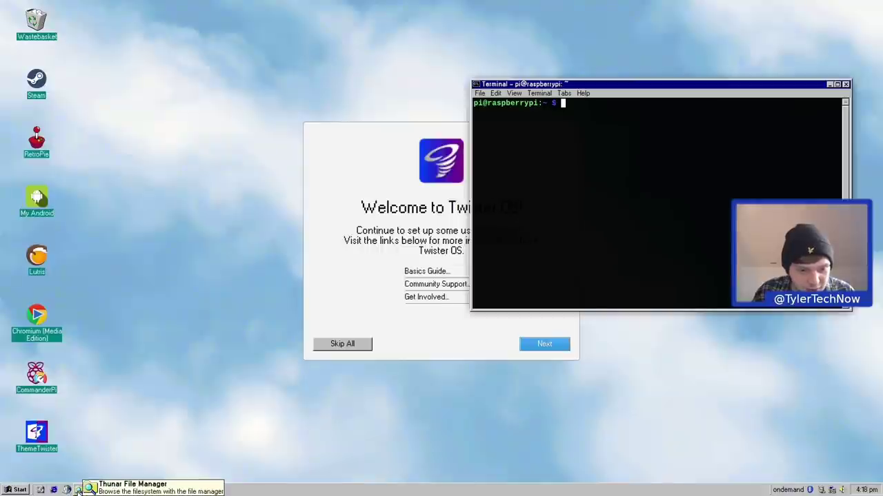
pyautogui.click(78, 489)
pyautogui.moveTo(204, 200); pyautogui.dragTo(241, 83)
pyautogui.moveTo(565, 84); pyautogui.dragTo(569, 105)
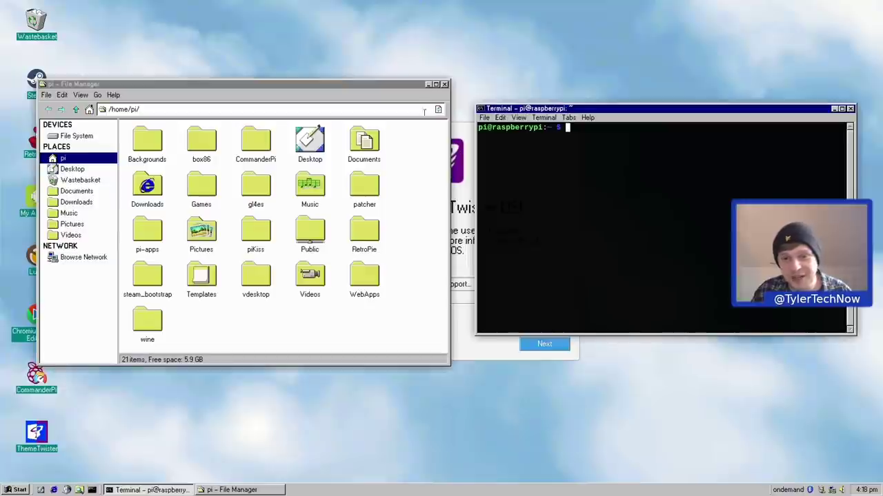
pyautogui.click(444, 85)
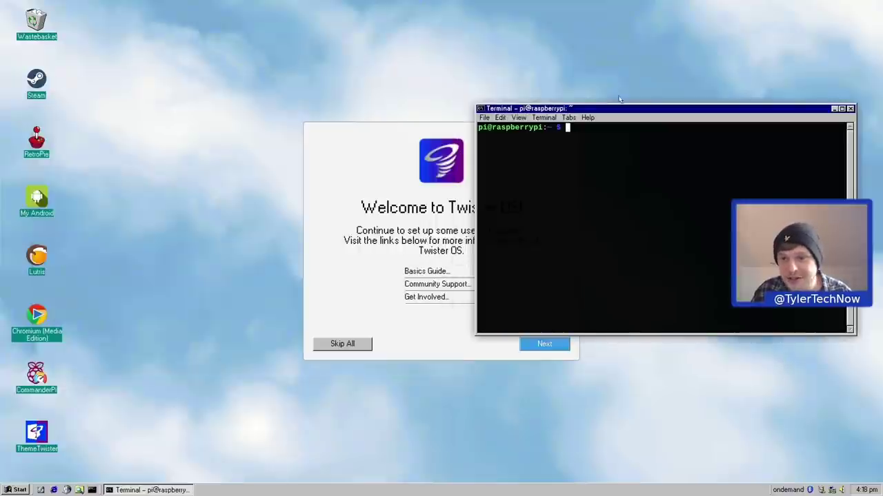
pyautogui.click(851, 109)
# - Launch ThemeTwister from the desktop, apply the RaspbianXP theme and let the system restart
pyautogui.click(542, 349)
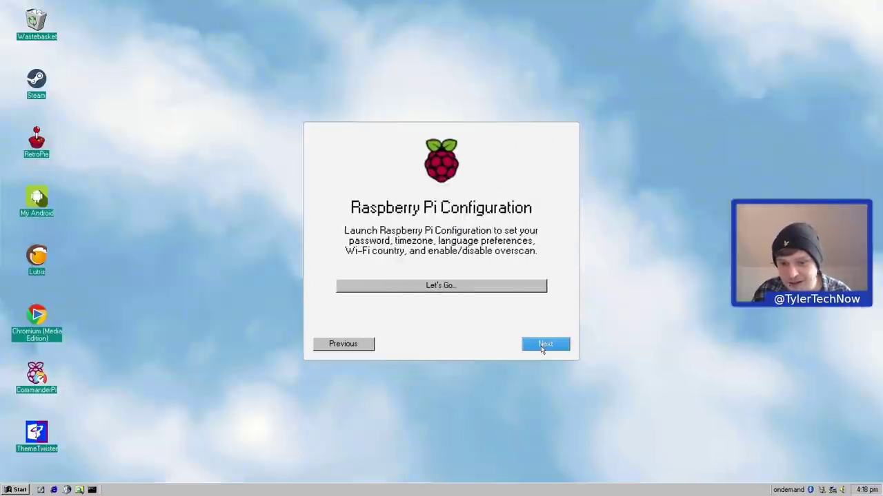
pyautogui.click(542, 346)
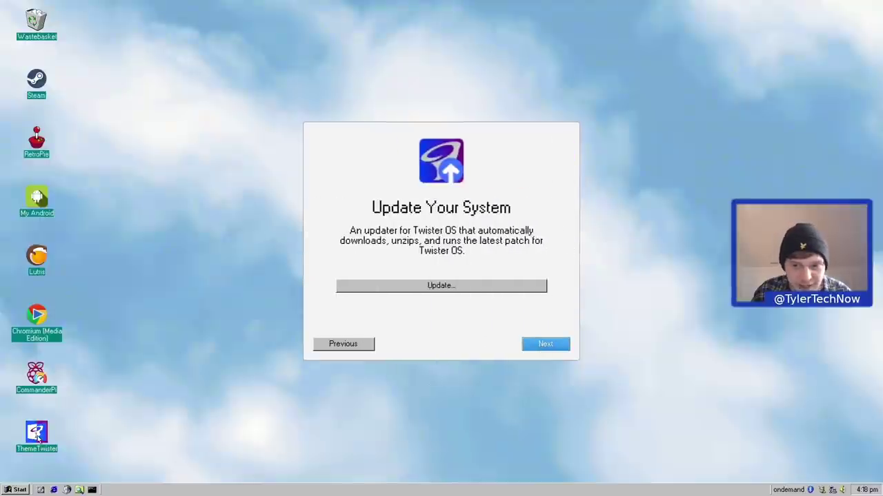
pyautogui.doubleClick(37, 441)
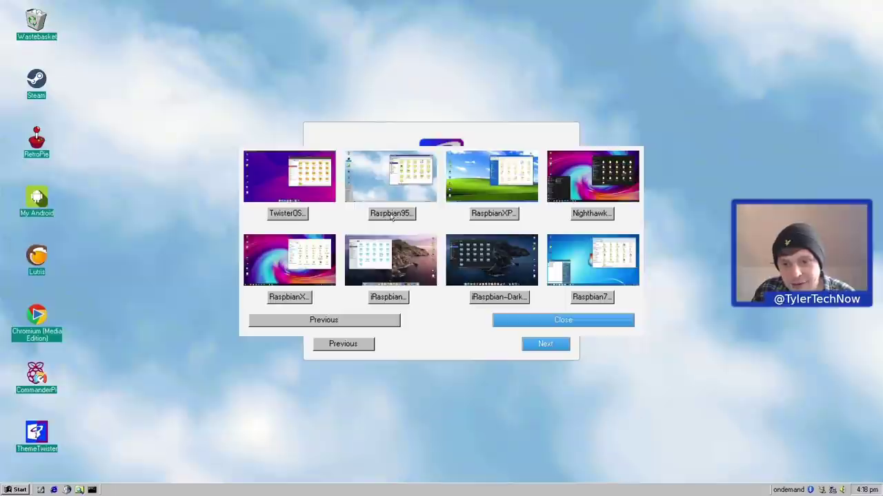
pyautogui.click(501, 214)
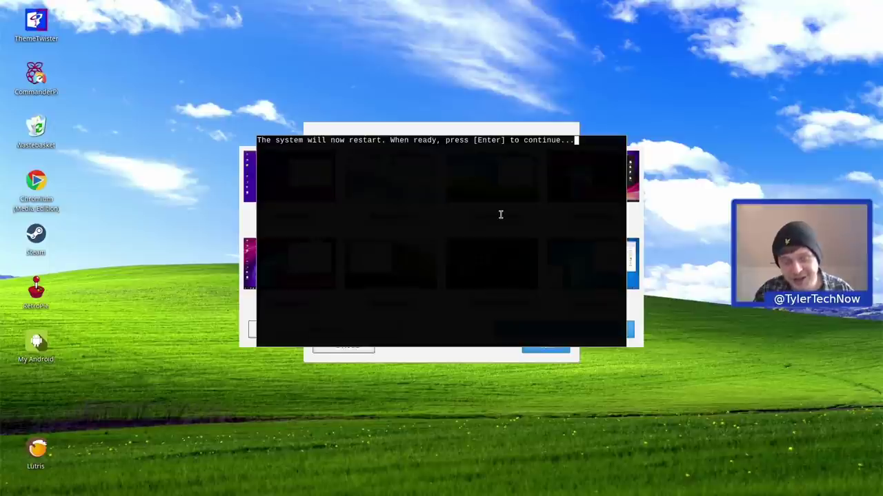
pyautogui.press('Return')
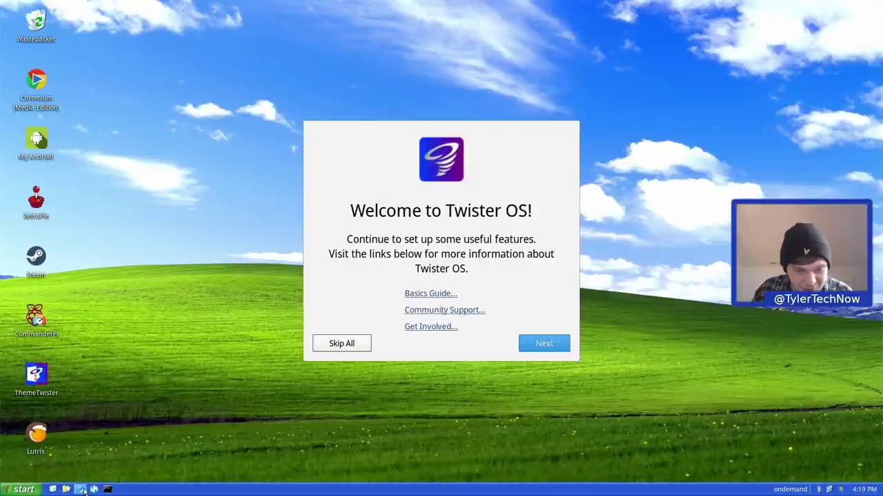
# - Open a terminal and the file manager under RaspbianXP, then box-select the second row of folders in the home folder
pyautogui.click(107, 491)
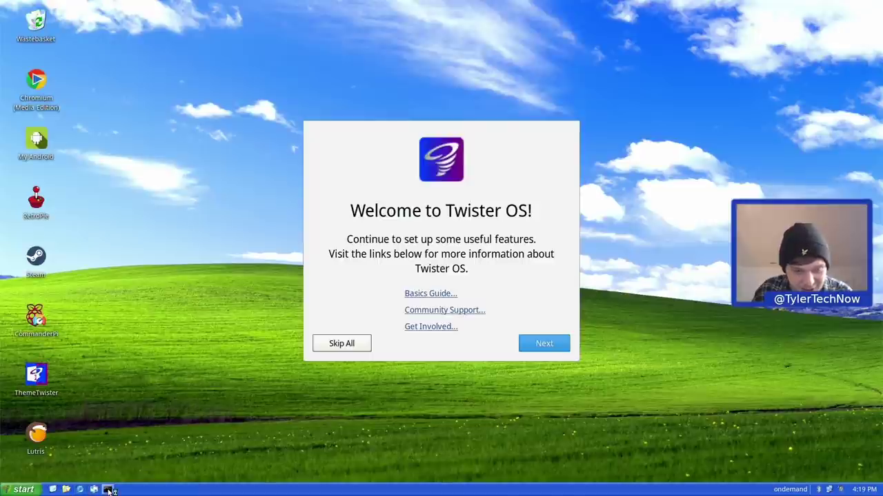
pyautogui.click(62, 489)
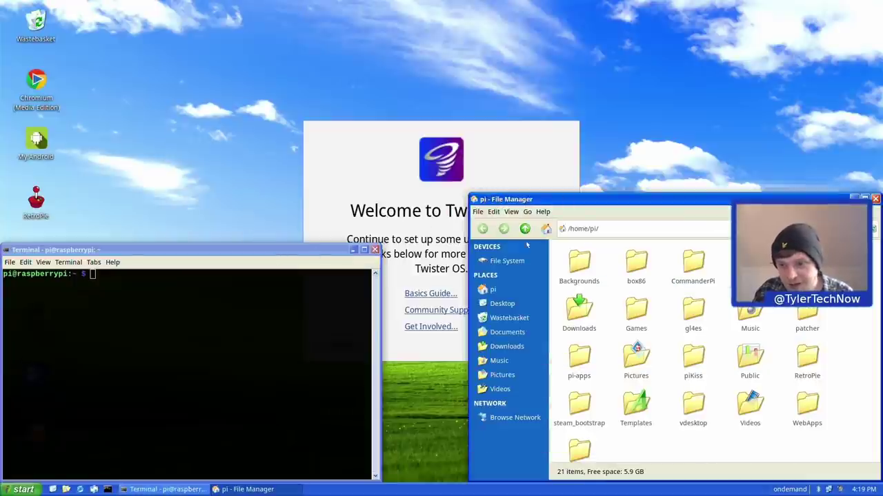
pyautogui.moveTo(636, 199); pyautogui.dragTo(315, 72)
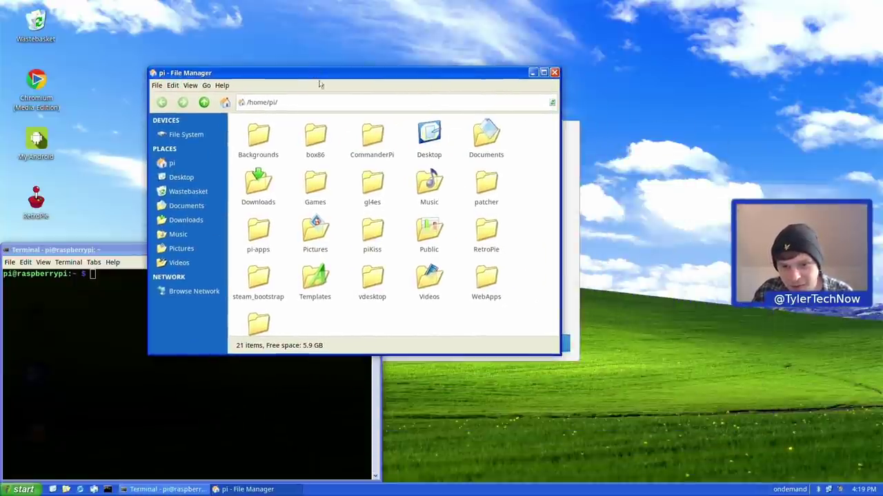
pyautogui.moveTo(528, 321); pyautogui.dragTo(345, 189)
pyautogui.moveTo(231, 145); pyautogui.dragTo(474, 331)
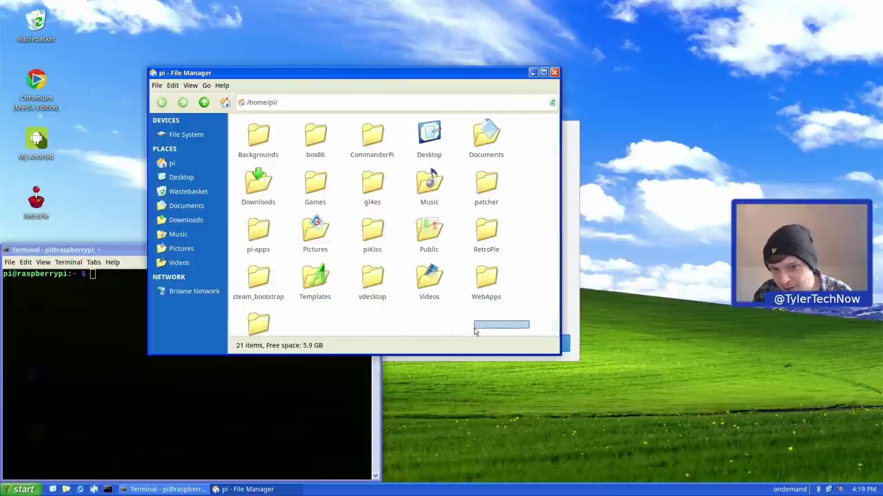
pyautogui.moveTo(527, 166); pyautogui.dragTo(220, 197)
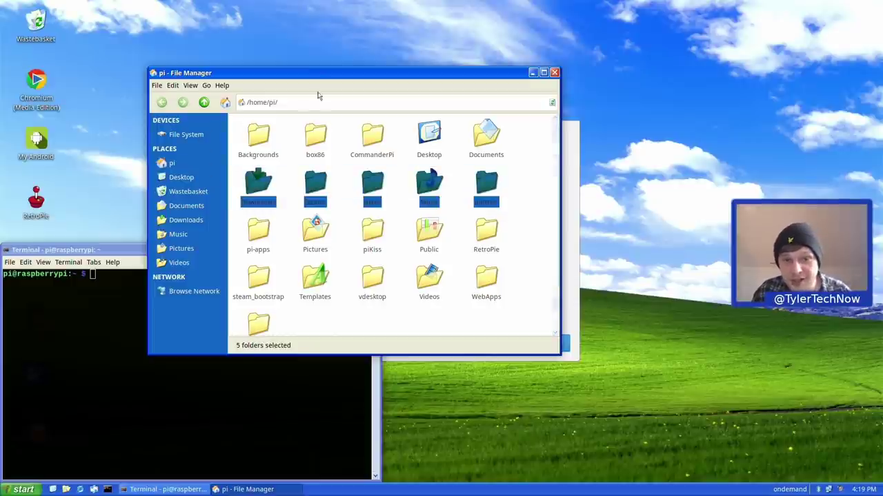
# - Reposition the file manager and terminal windows to compare their RaspbianXP styling
pyautogui.moveTo(310, 73); pyautogui.dragTo(572, 129)
pyautogui.moveTo(248, 250); pyautogui.dragTo(266, 150)
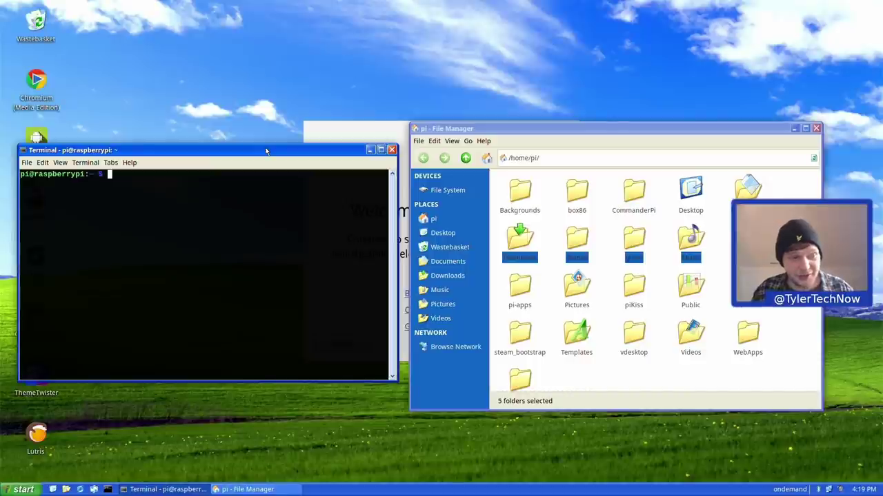
pyautogui.moveTo(193, 157); pyautogui.dragTo(322, 157)
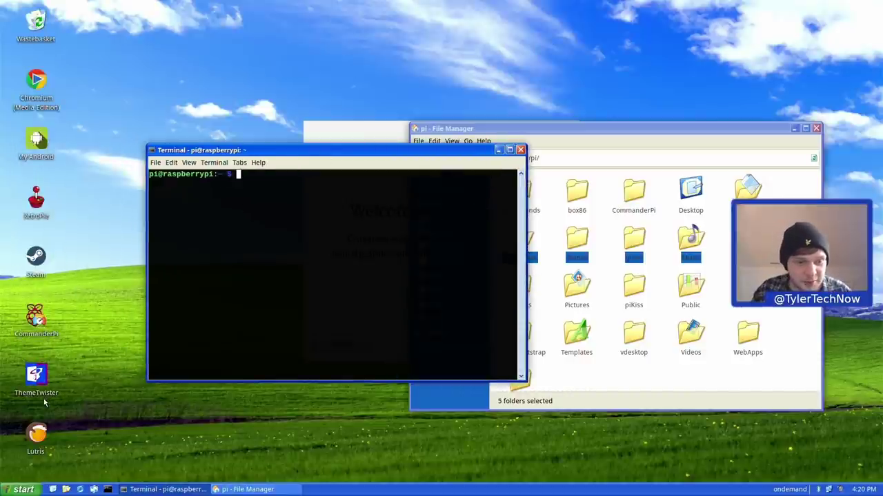
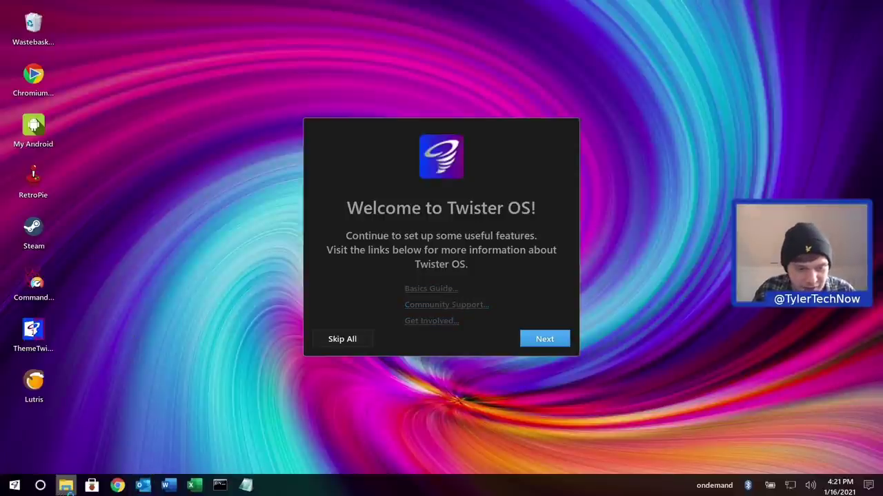
# - Open the file manager and a terminal under the dark theme and place the two windows side by side
pyautogui.click(65, 485)
pyautogui.moveTo(223, 35); pyautogui.dragTo(653, 61)
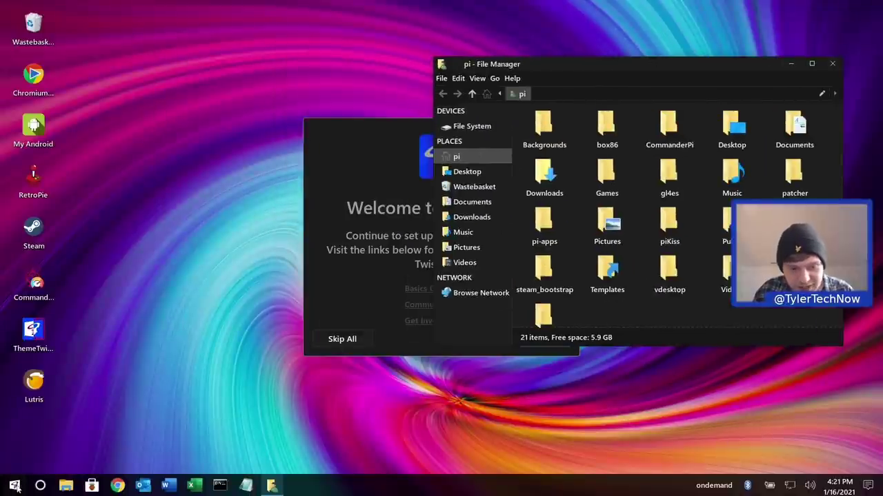
pyautogui.click(220, 486)
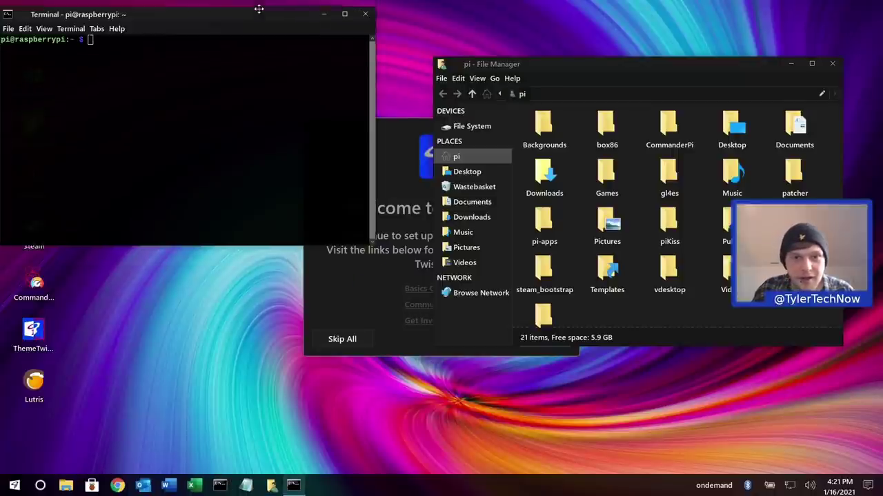
pyautogui.moveTo(259, 9); pyautogui.dragTo(285, 82)
pyautogui.moveTo(648, 57); pyautogui.dragTo(647, 67)
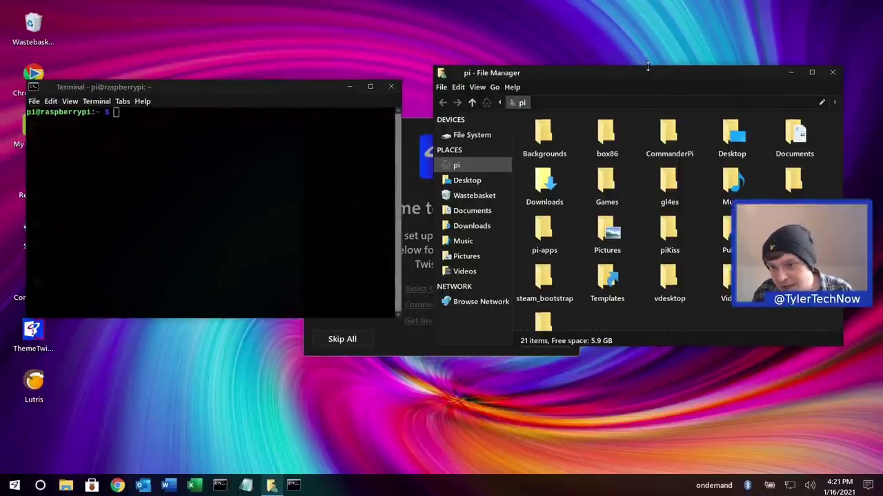
# - Box-select all folders in the home folder, then close the file manager and the terminal
pyautogui.moveTo(696, 312); pyautogui.dragTo(485, 132)
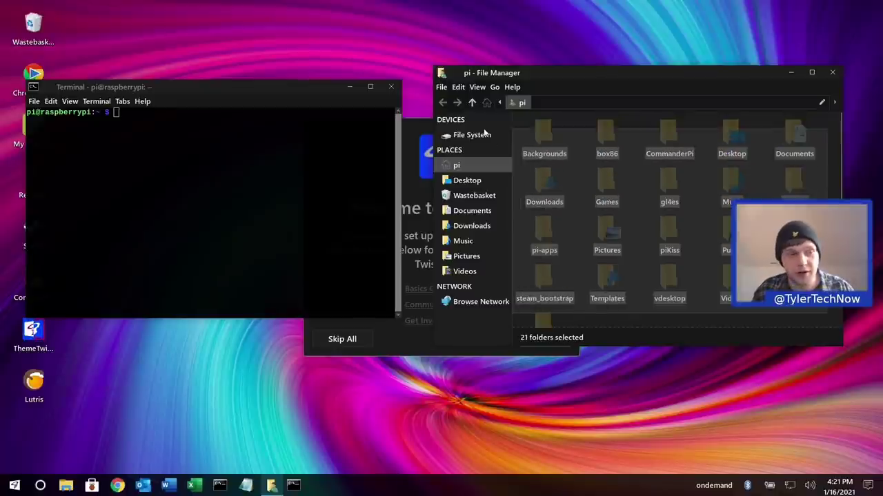
pyautogui.click(832, 72)
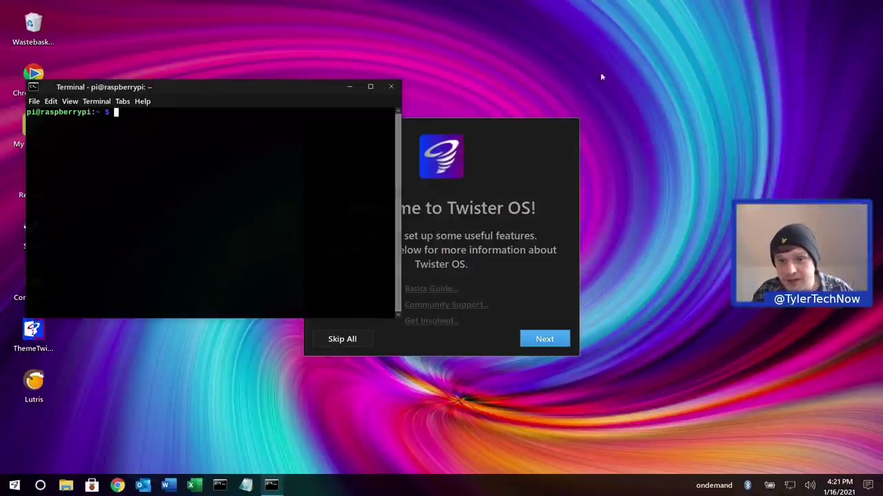
pyautogui.click(390, 86)
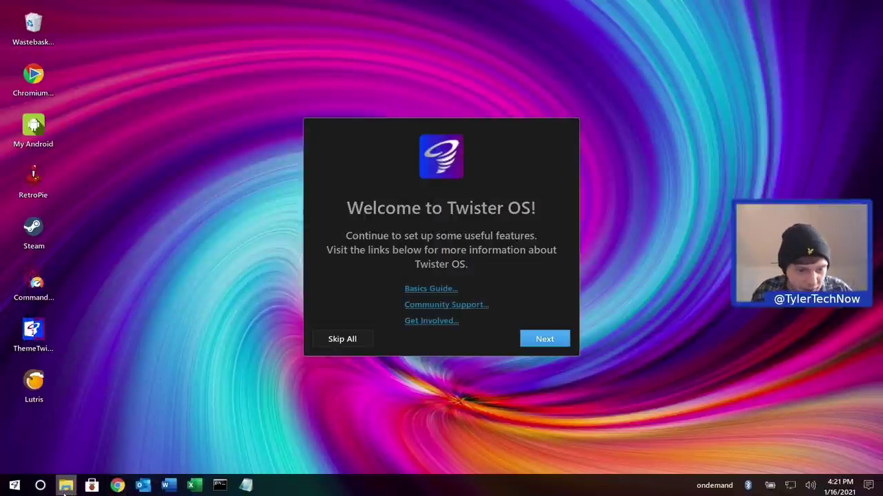
# - View the applications menu briefly, then open the taskbar panel's preferences and show its list of items
pyautogui.click(14, 486)
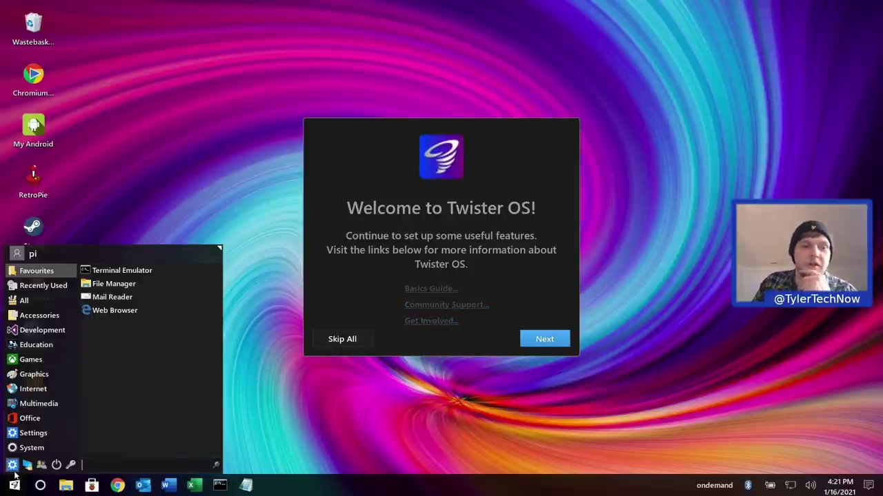
pyautogui.click(340, 492)
pyautogui.rightClick(345, 484)
pyautogui.moveTo(375, 477)
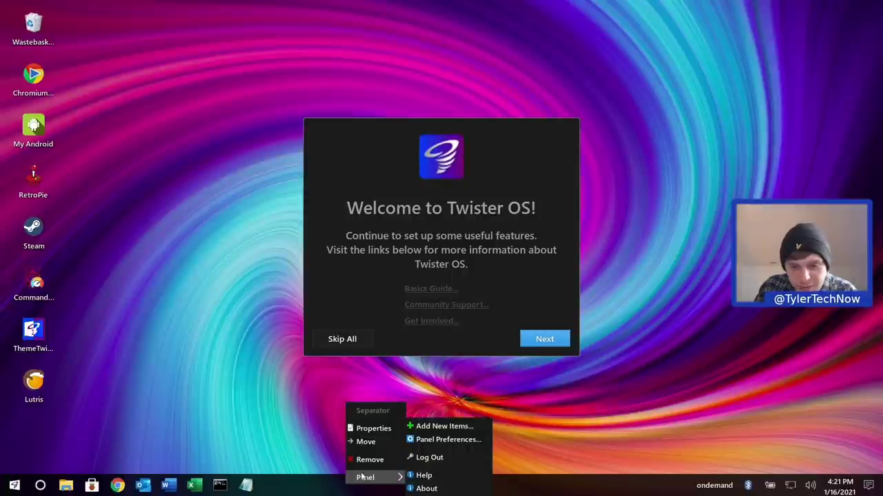
pyautogui.click(442, 438)
pyautogui.click(440, 184)
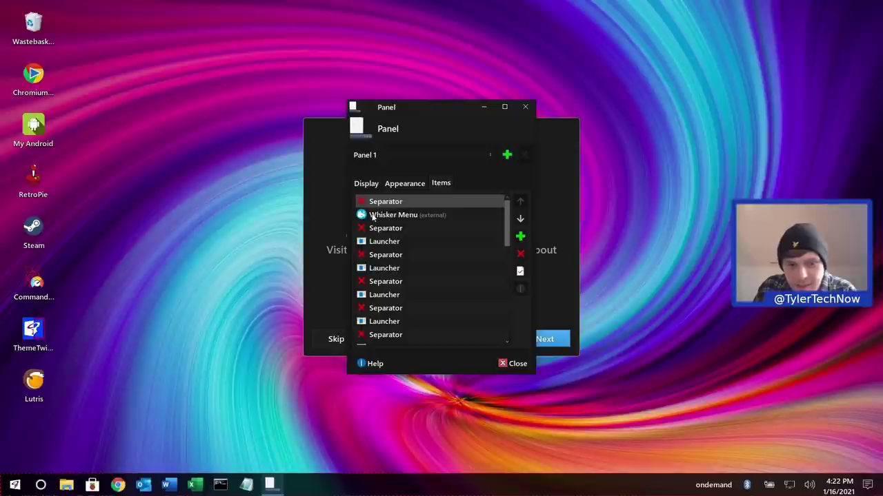
# - Browse the Development and Internet categories of the applications menu, then close it and the panel preferences
pyautogui.click(20, 487)
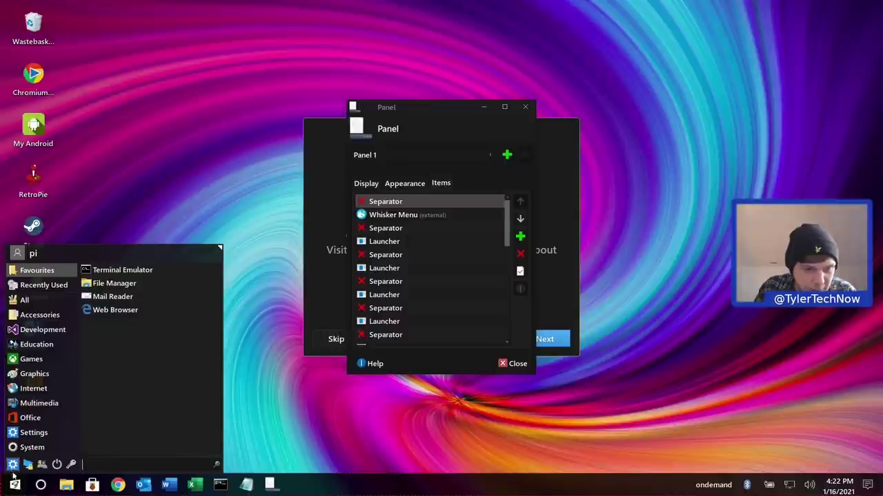
pyautogui.moveTo(38, 333)
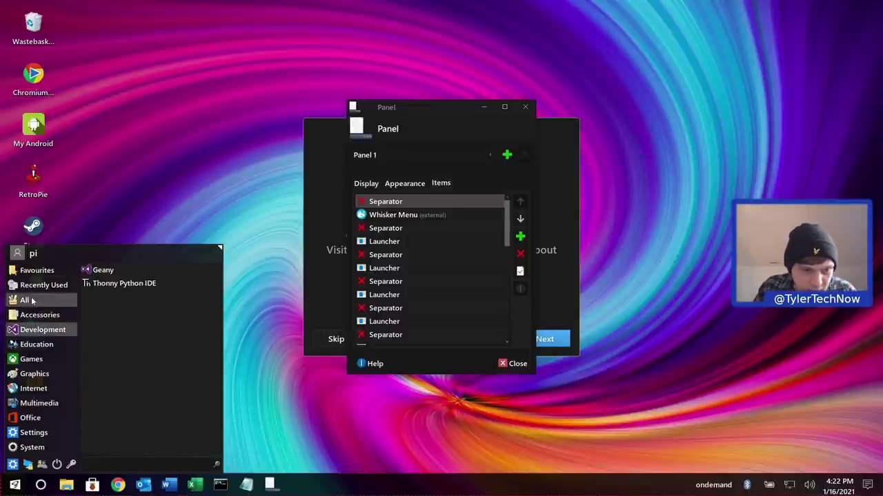
pyautogui.moveTo(49, 390)
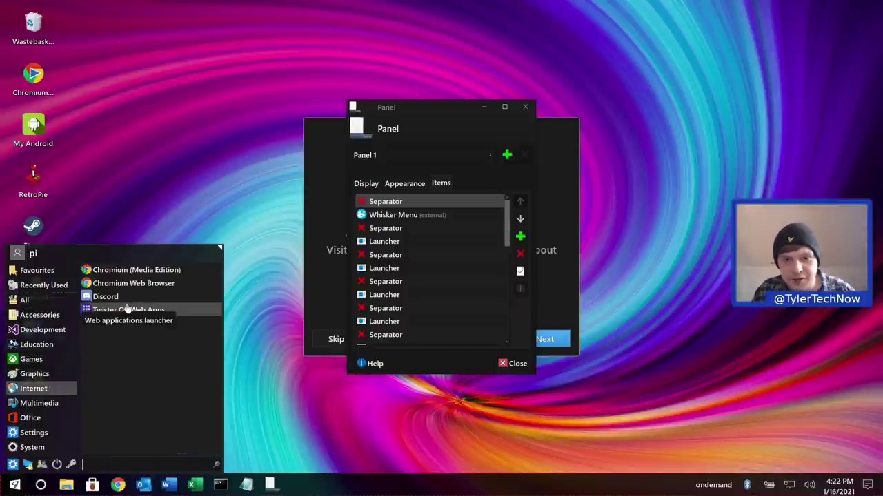
pyautogui.click(248, 121)
pyautogui.click(525, 107)
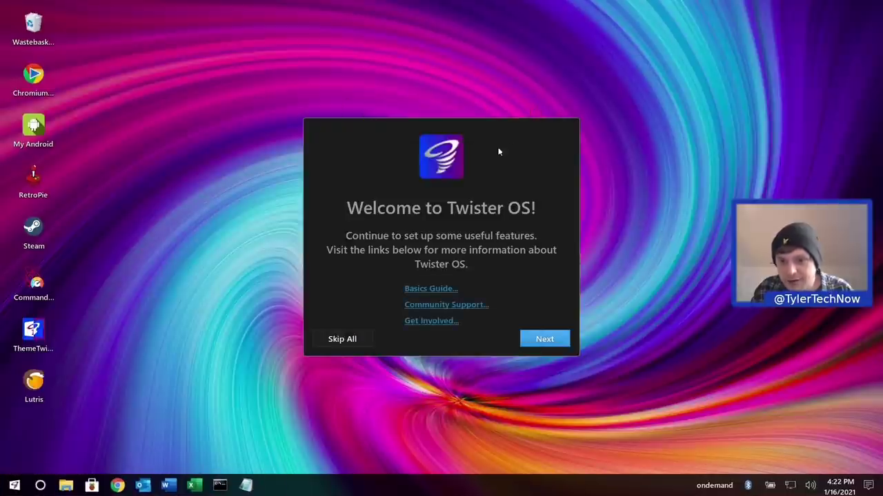
# - Continue through the theme-change prompt and apply the RaspbianX theme
pyautogui.press('Return')
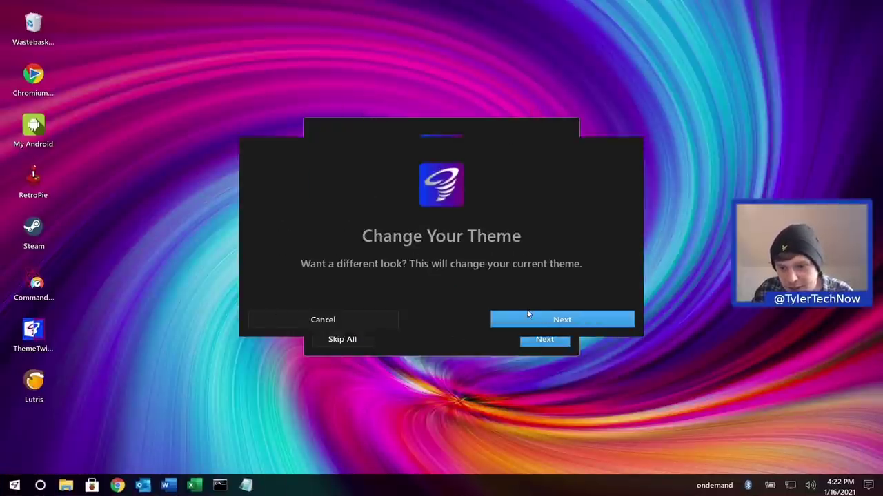
pyautogui.click(521, 324)
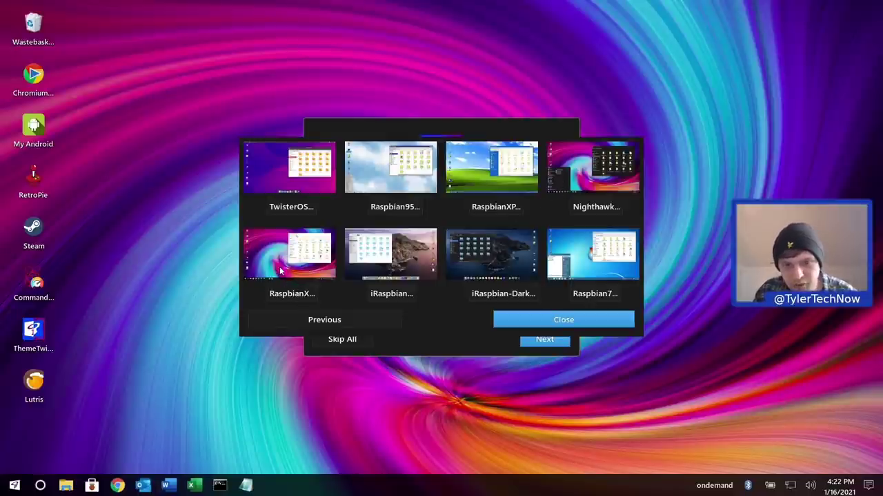
pyautogui.click(294, 296)
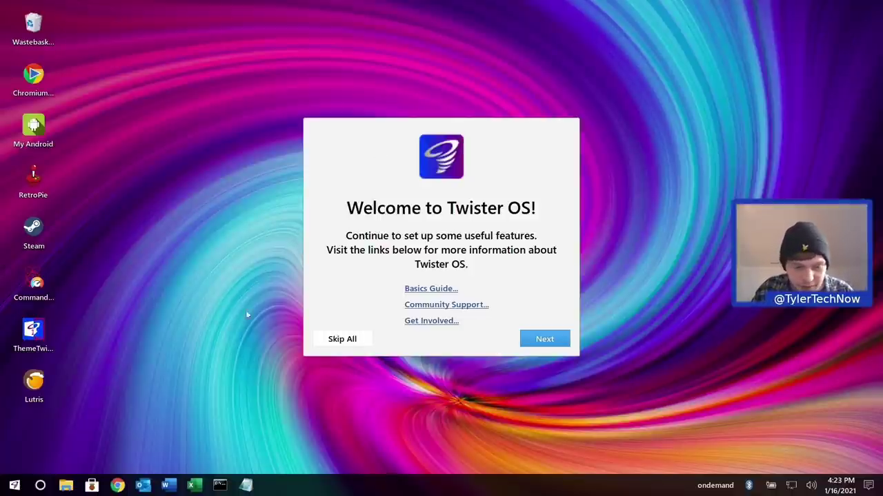
# - Open the file manager, a terminal and Mousepad under RaspbianX, then close Mousepad and take a look at the applications menu
pyautogui.click(66, 485)
pyautogui.click(220, 486)
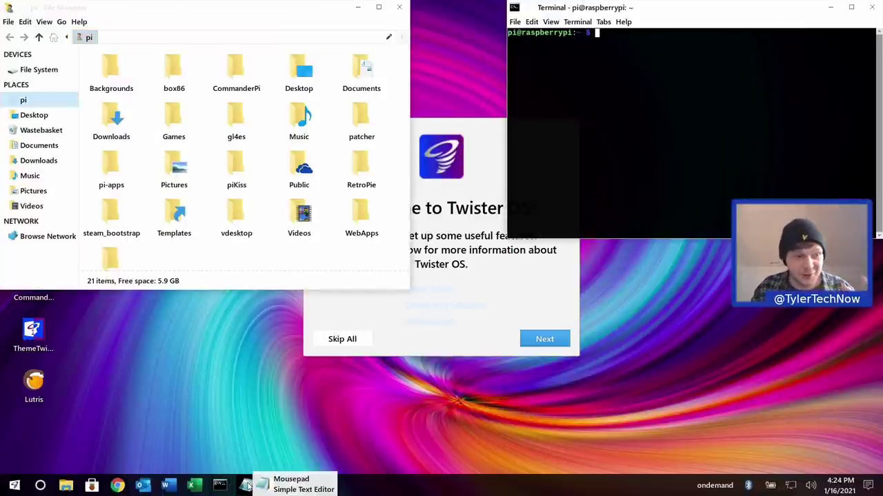
pyautogui.click(246, 486)
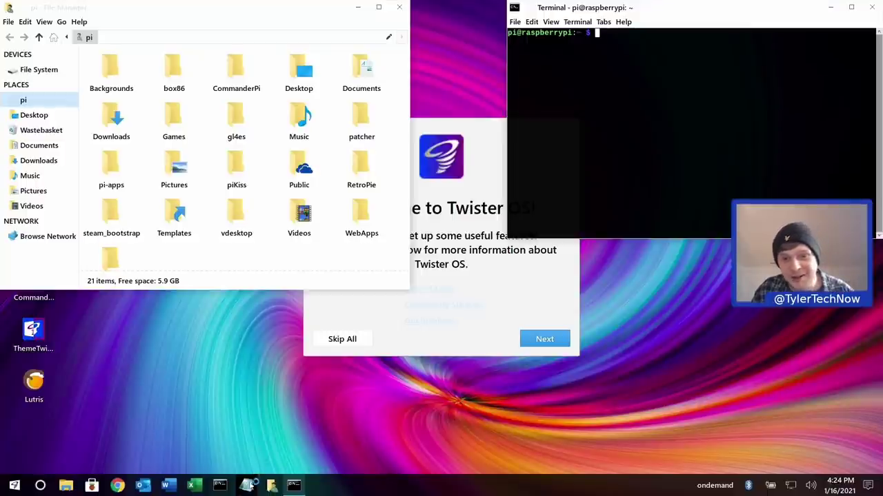
pyautogui.moveTo(581, 205); pyautogui.dragTo(313, 100)
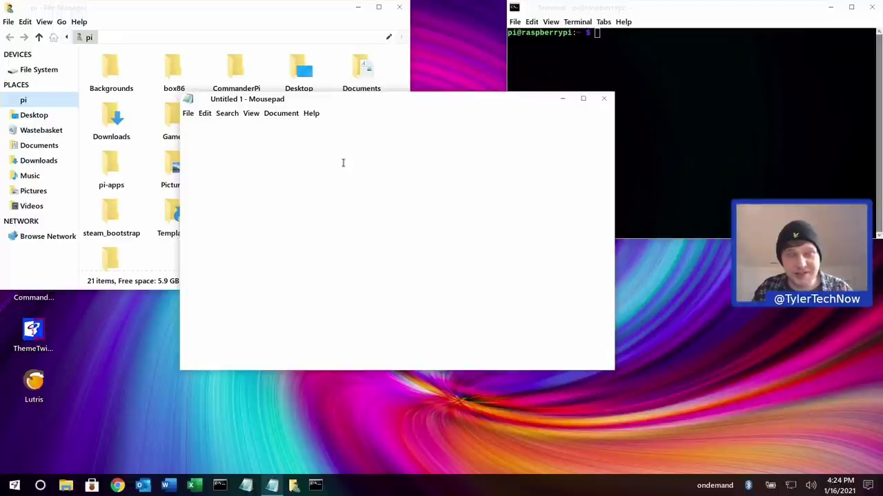
pyautogui.click(604, 99)
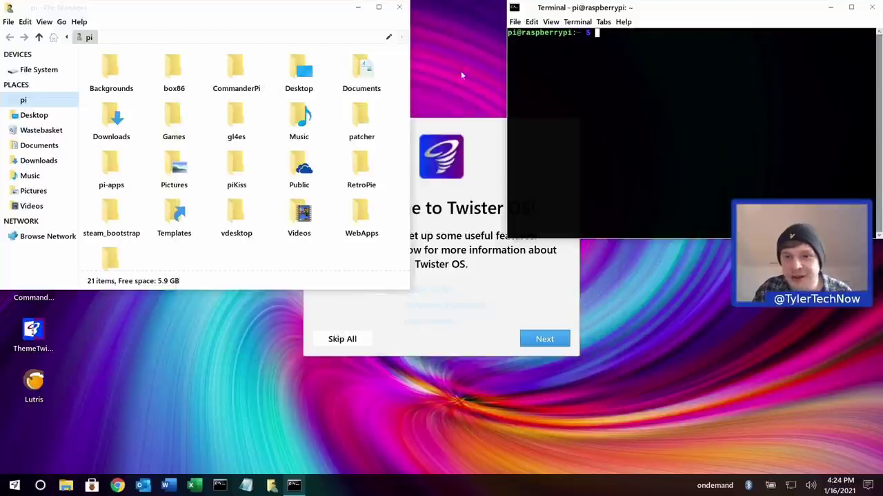
pyautogui.click(14, 485)
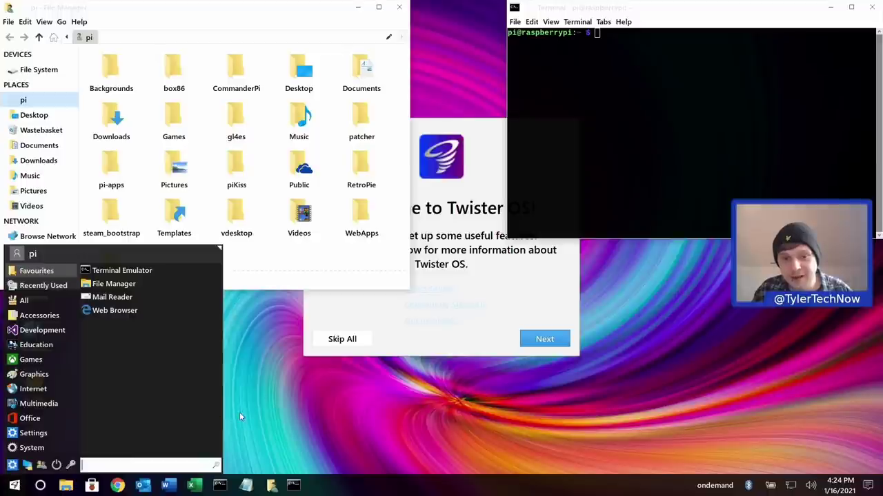
pyautogui.click(262, 408)
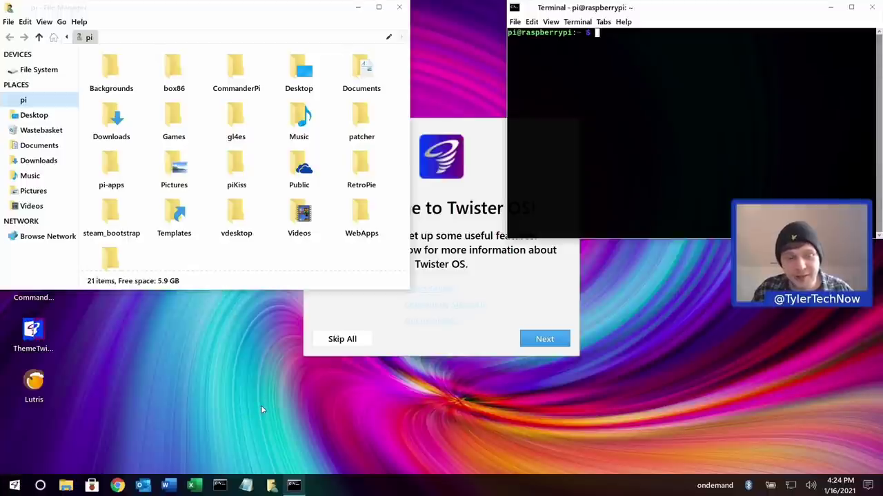
# - Launch ThemeTwister, close the file manager and terminal, and apply the iRaspbian theme, continuing through the restart
pyautogui.doubleClick(32, 331)
pyautogui.click(399, 7)
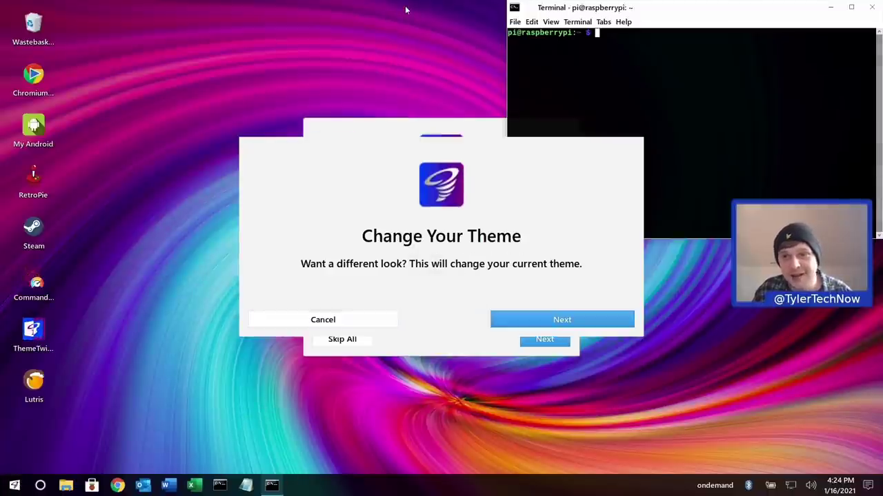
pyautogui.click(874, 7)
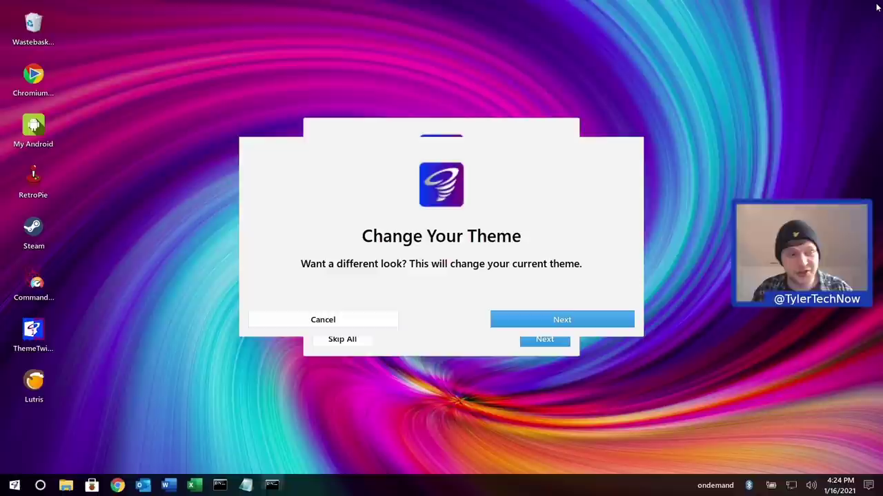
pyautogui.click(582, 321)
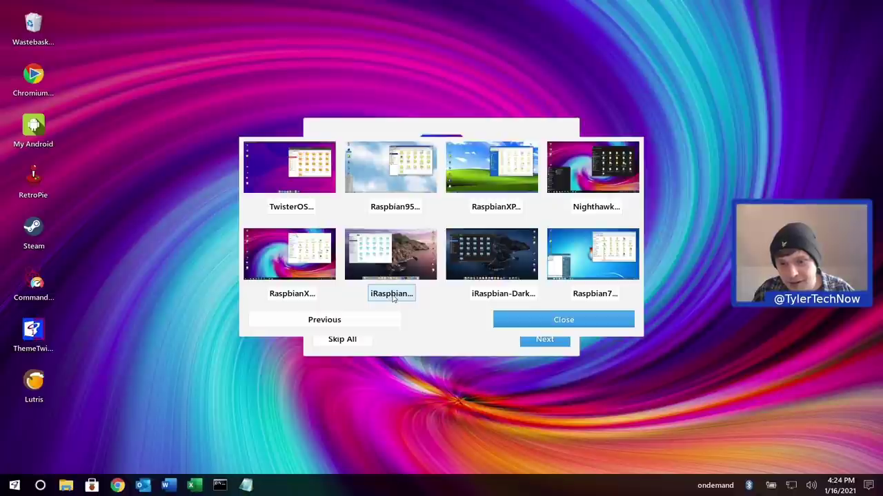
pyautogui.click(393, 298)
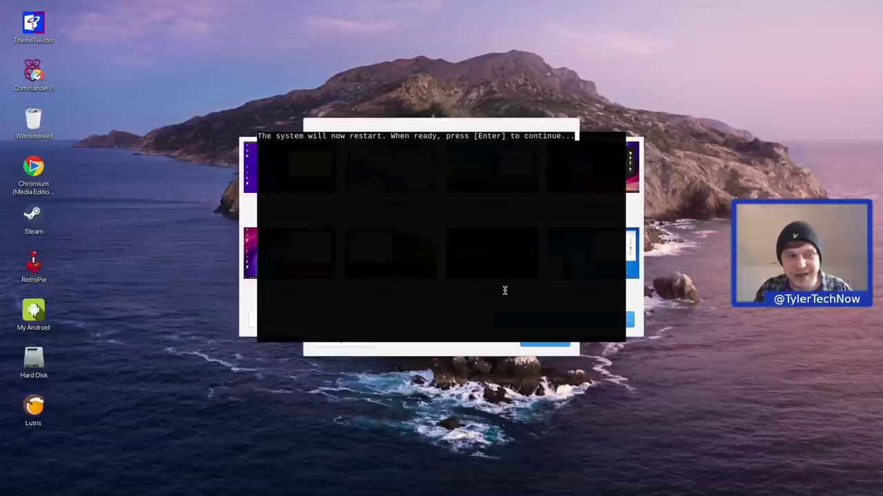
pyautogui.press('Return')
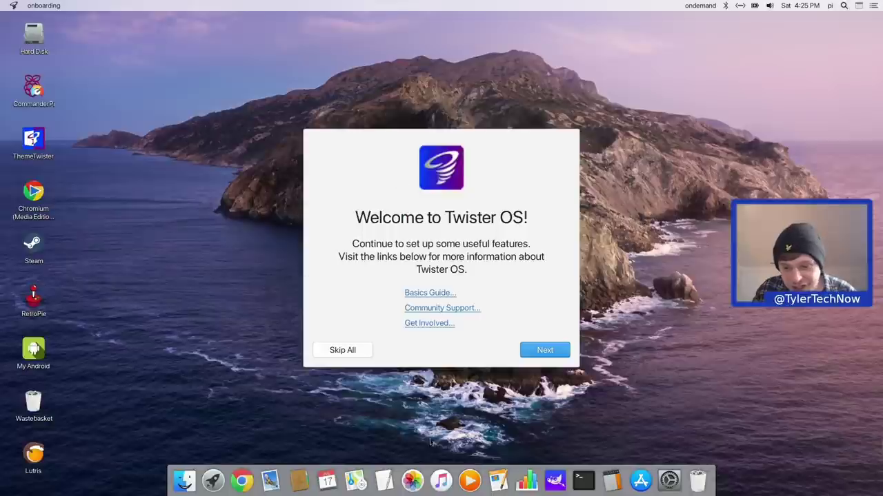
# - Try out the dock's icon zoom, turn it off again and close the dock preferences
pyautogui.rightClick(409, 491)
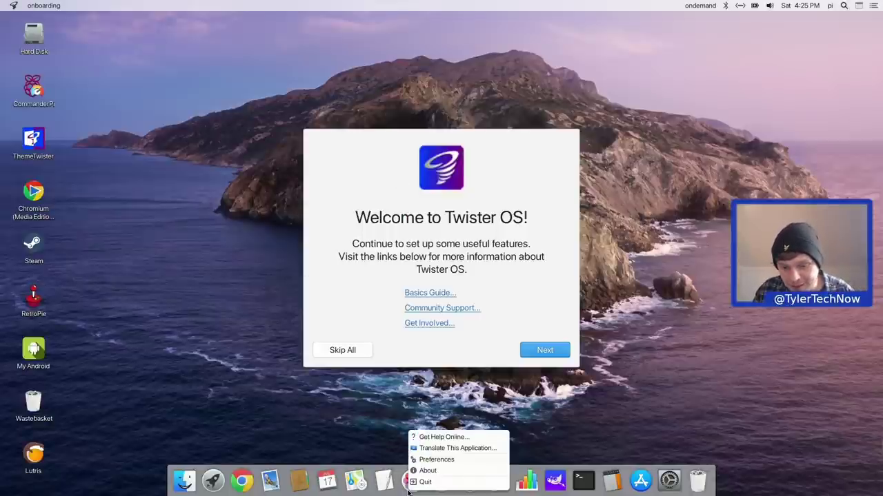
pyautogui.click(427, 456)
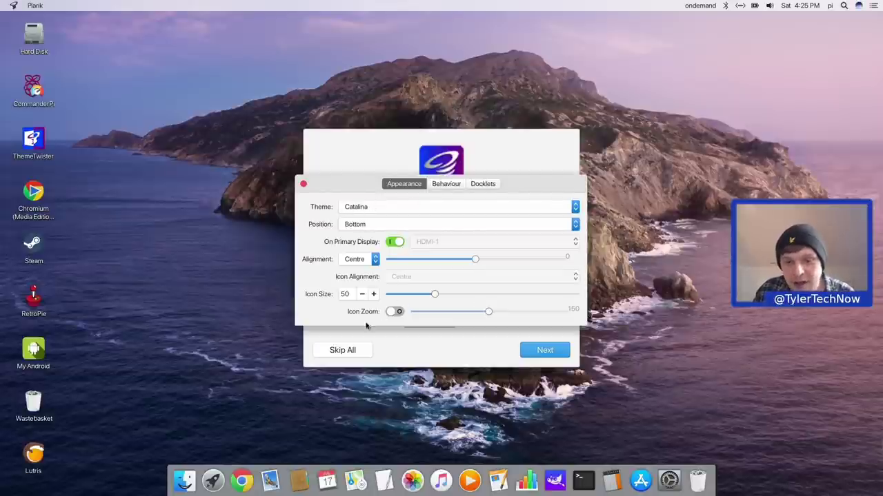
pyautogui.click(394, 312)
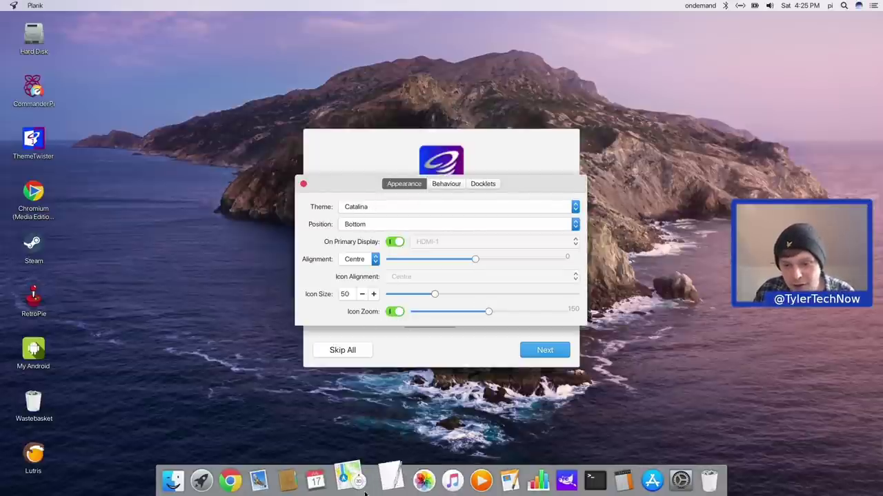
pyautogui.click(396, 312)
pyautogui.click(303, 184)
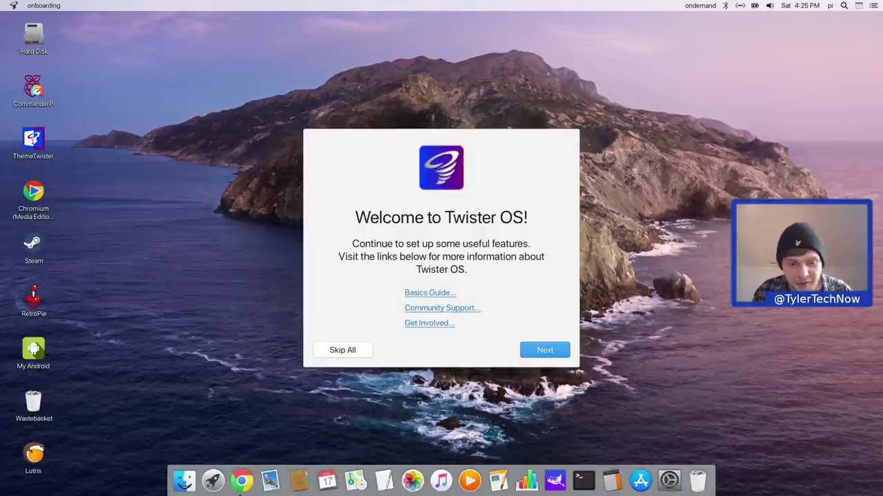
# - Open the file manager and move it aside, then open the Chromium web browser to check its styling and close it
pyautogui.click(185, 483)
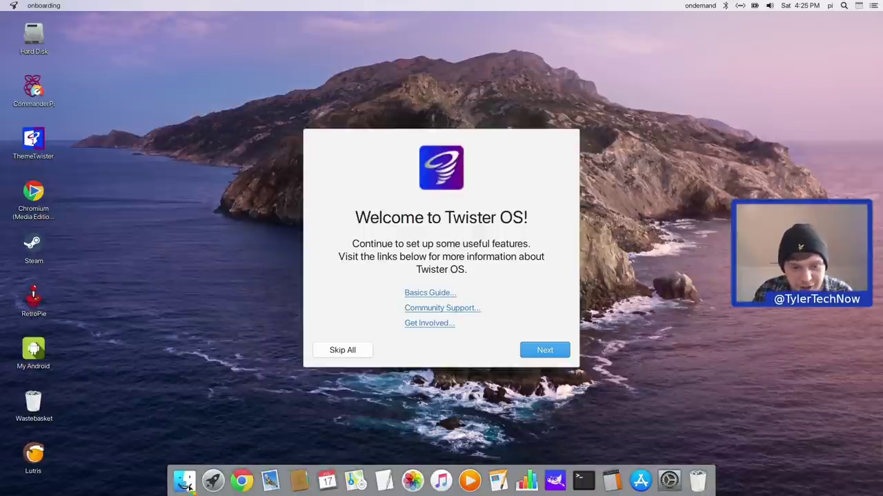
pyautogui.moveTo(170, 29); pyautogui.dragTo(583, 73)
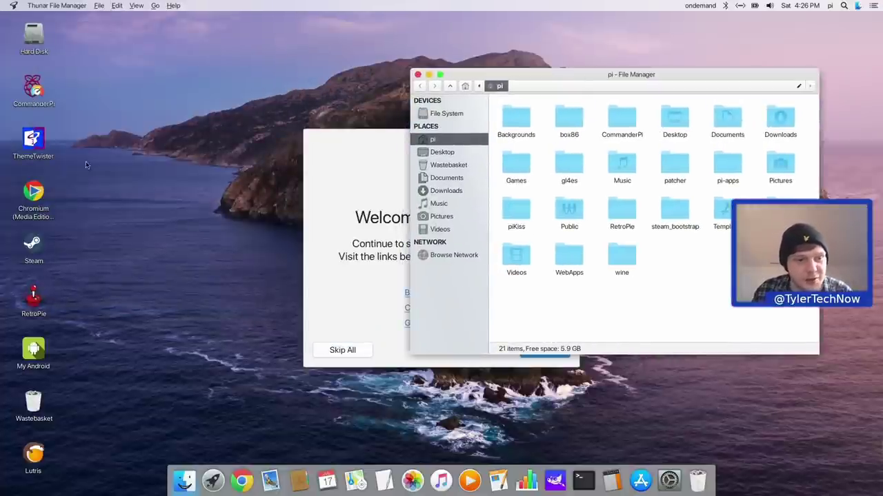
pyautogui.doubleClick(34, 191)
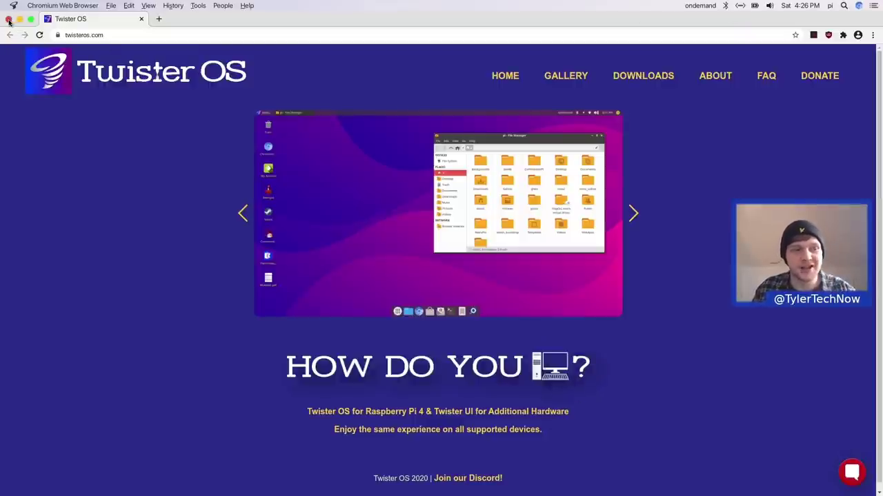
pyautogui.click(9, 20)
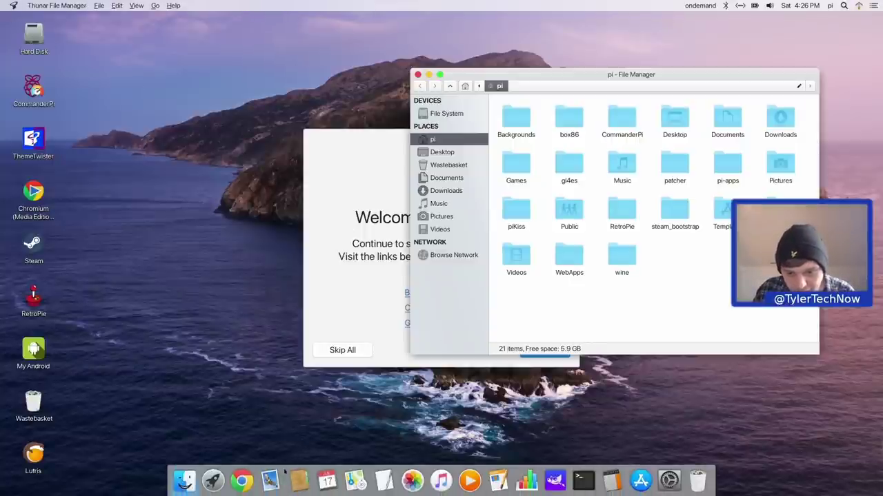
# - Open a terminal and move it beside the file manager, then close both windows
pyautogui.click(582, 480)
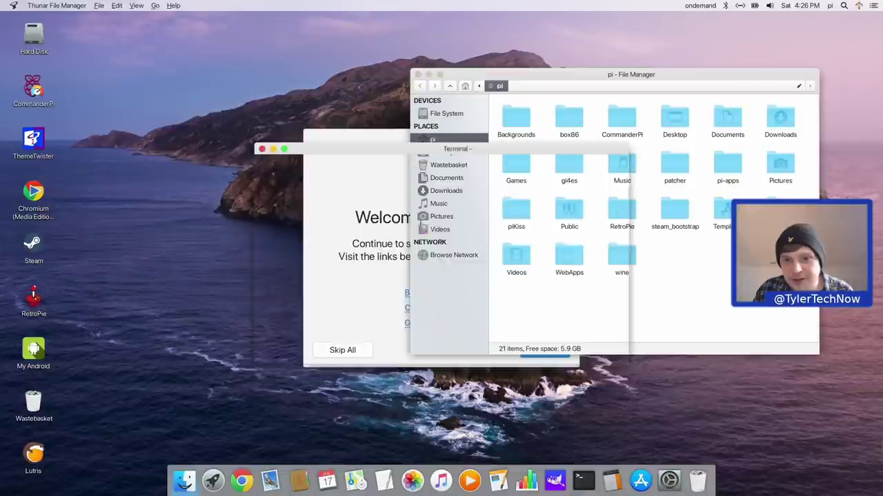
pyautogui.moveTo(404, 151); pyautogui.dragTo(180, 108)
pyautogui.click(35, 103)
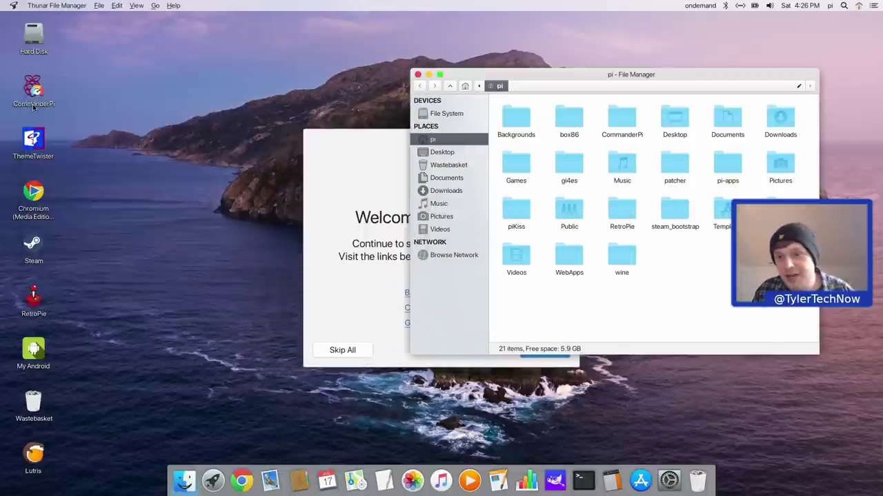
pyautogui.click(417, 75)
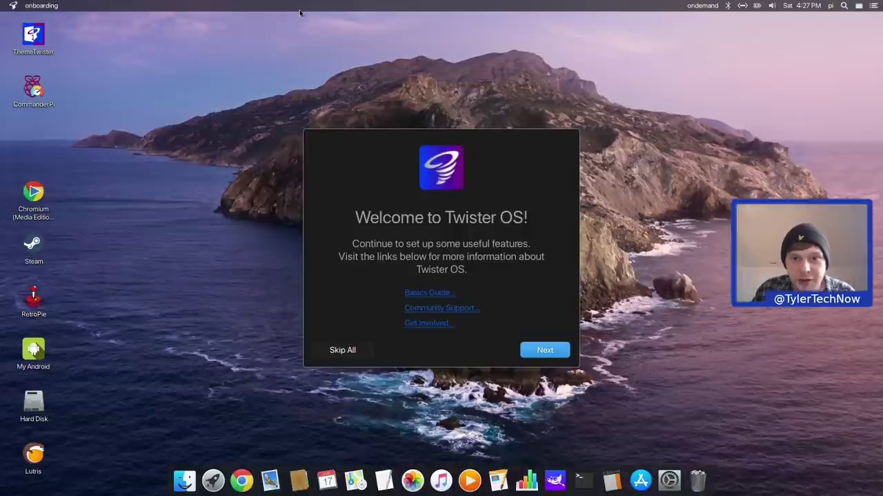
# - View the dock's appearance preferences under the dark iRaspbian theme, then close them
pyautogui.rightClick(422, 491)
pyautogui.click(445, 457)
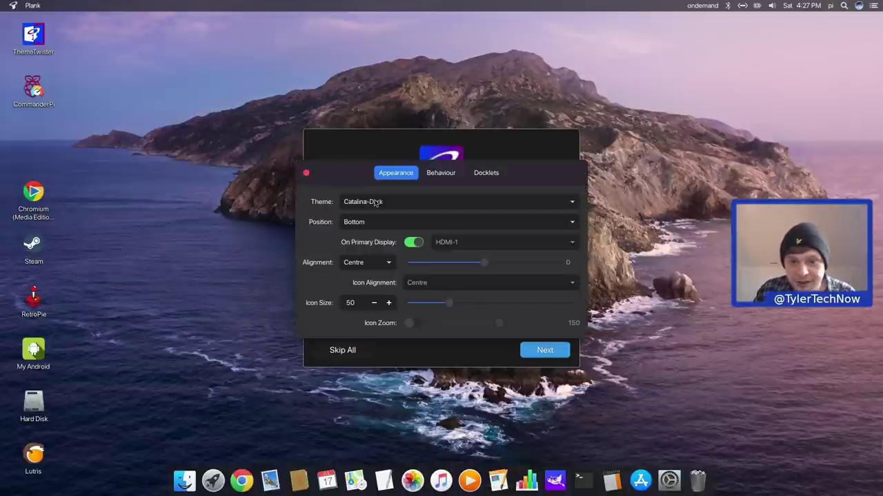
pyautogui.click(307, 173)
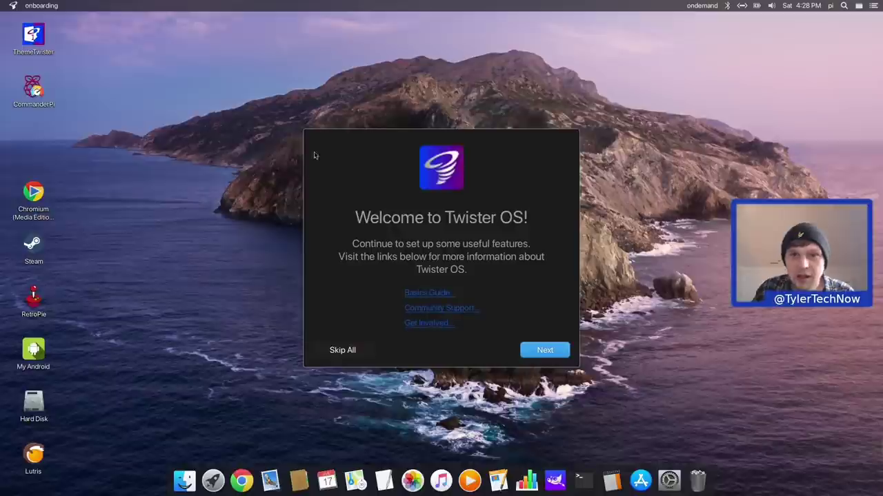
# - View the top panel's appearance preferences, including its background style and opacity, then close them
pyautogui.rightClick(439, 7)
pyautogui.moveTo(467, 73)
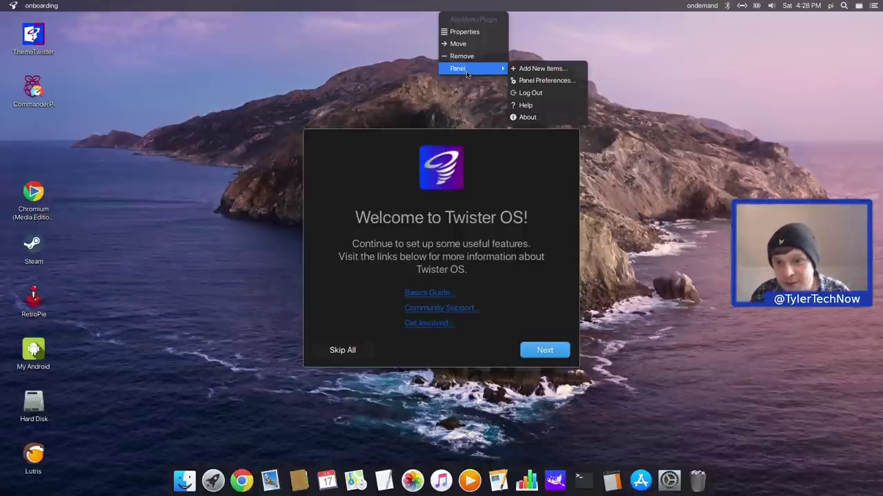
pyautogui.click(575, 81)
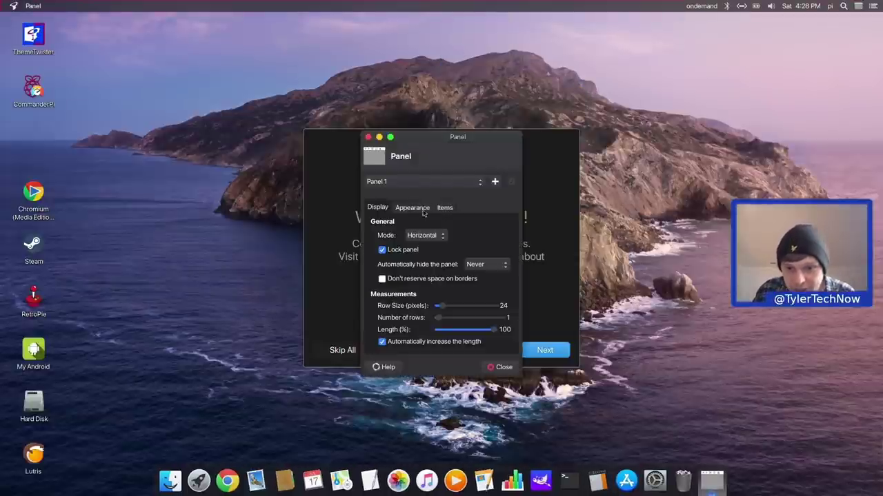
pyautogui.click(422, 209)
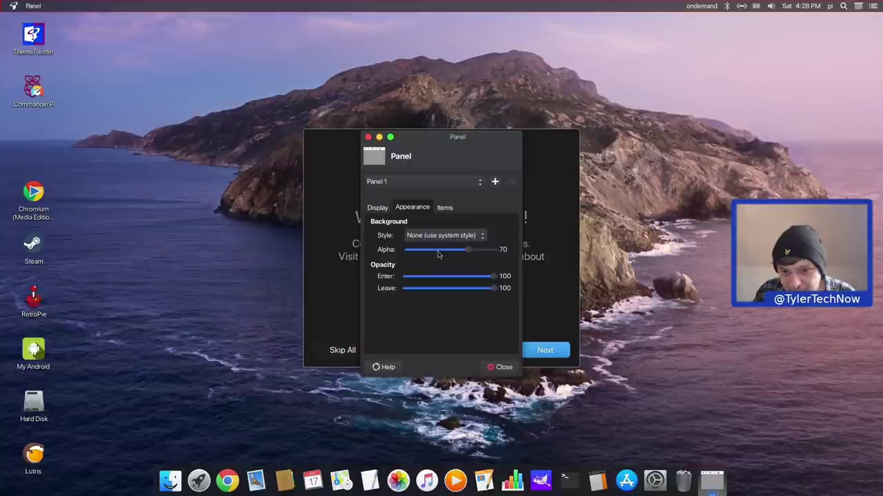
pyautogui.click(367, 137)
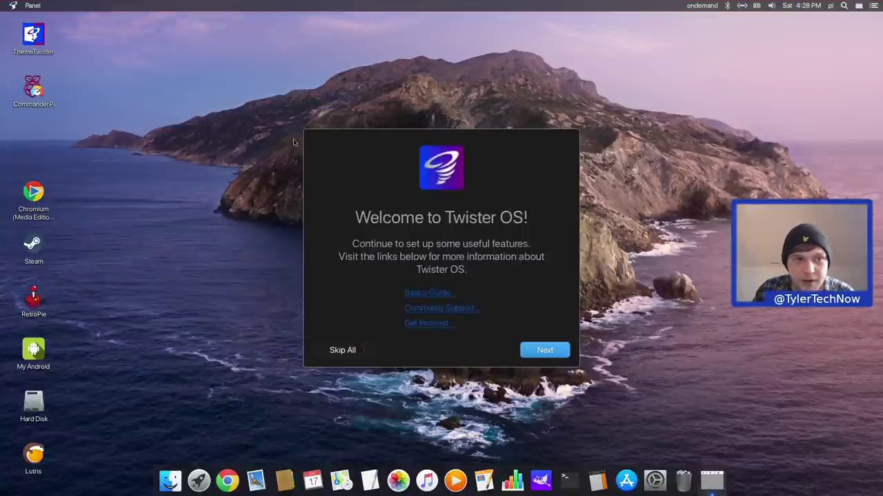
# - Browse all pages of the application launcher, then search it for "chrom" and choose Chromium (Media Edition)
pyautogui.click(198, 481)
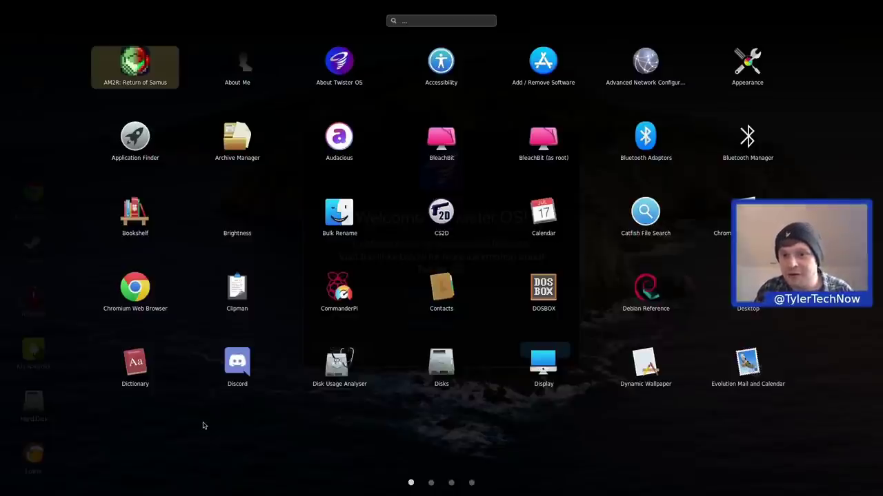
pyautogui.click(431, 483)
pyautogui.click(451, 483)
pyautogui.click(472, 484)
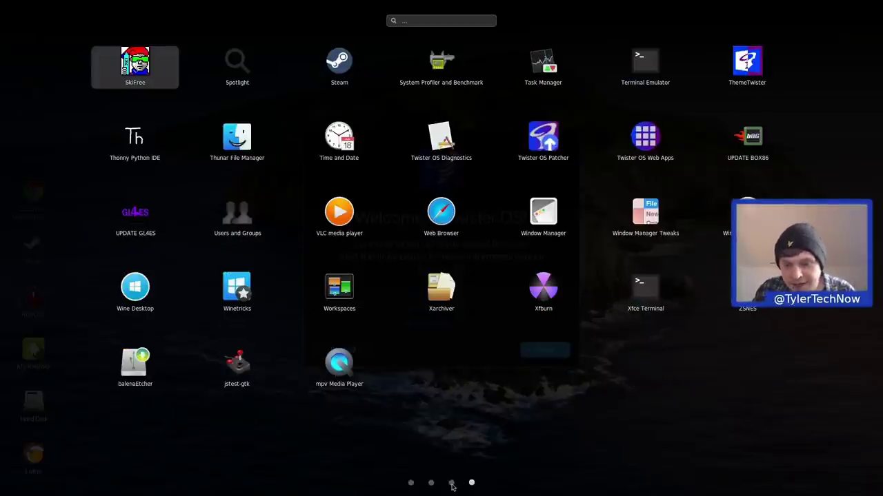
pyautogui.click(452, 483)
pyautogui.click(431, 483)
pyautogui.click(410, 484)
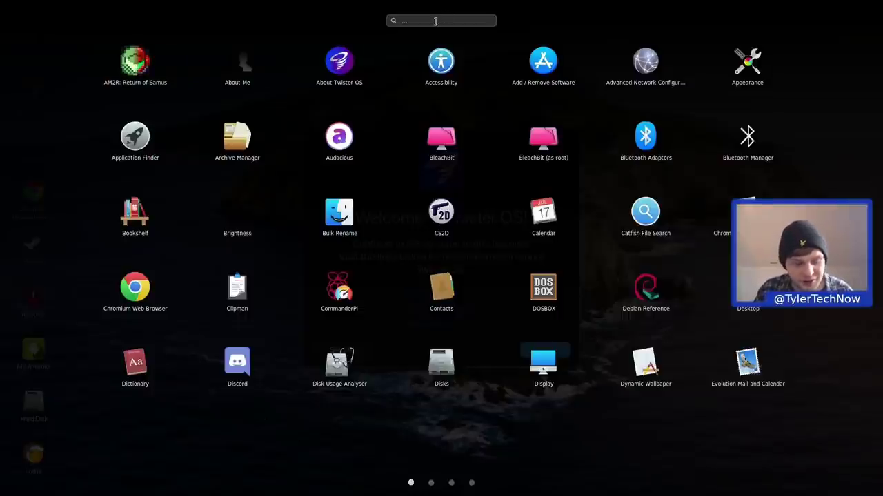
pyautogui.write('chrom')
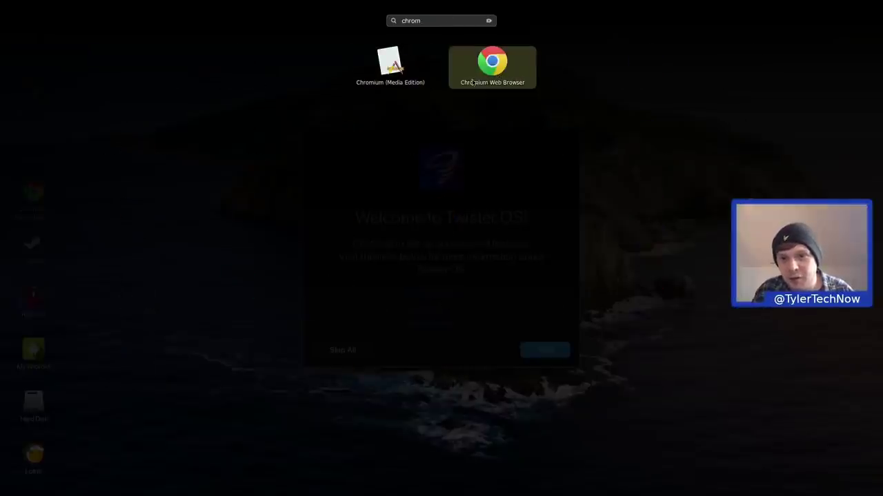
pyautogui.click(394, 68)
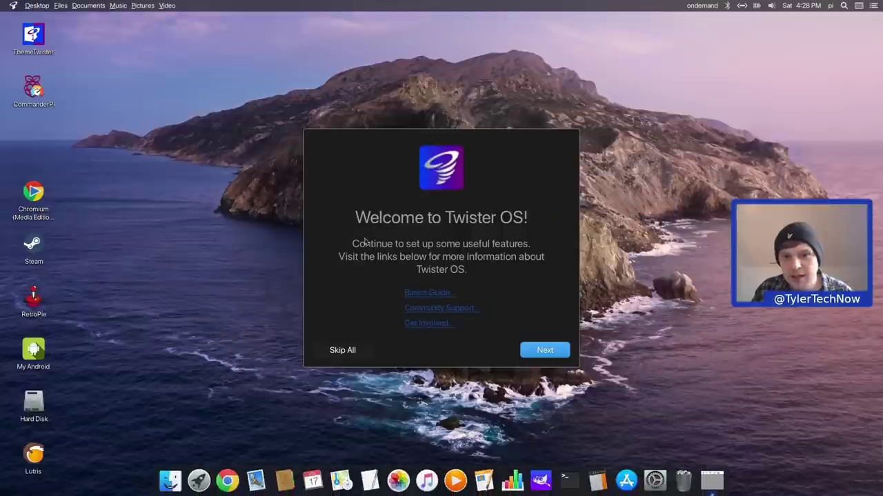
# - Open the desktop Appearance settings, move them aside, look through the available styles and icon themes, and close them
pyautogui.click(14, 6)
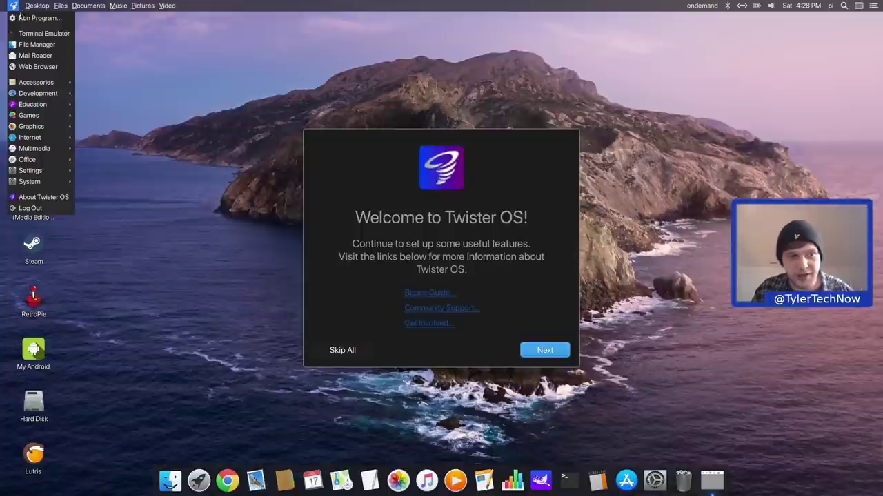
pyautogui.moveTo(43, 184)
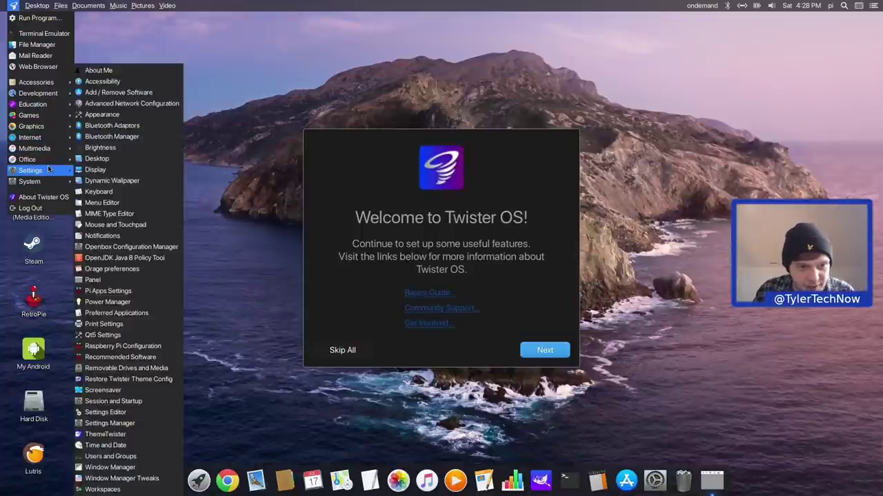
pyautogui.click(97, 115)
pyautogui.moveTo(449, 120); pyautogui.dragTo(217, 112)
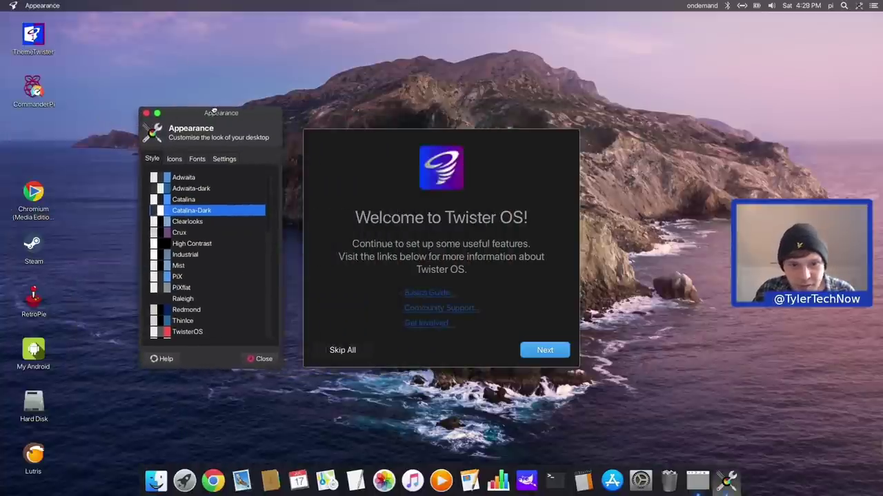
pyautogui.click(176, 160)
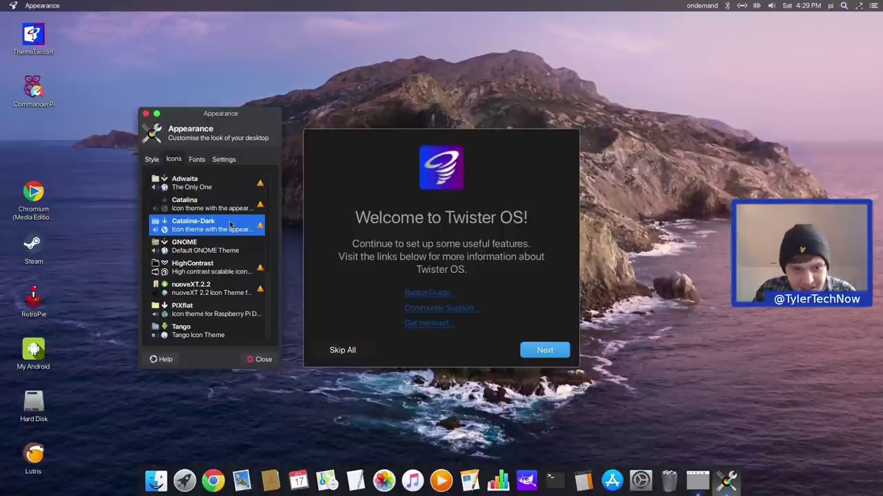
pyautogui.scroll(-5, 269, 199)
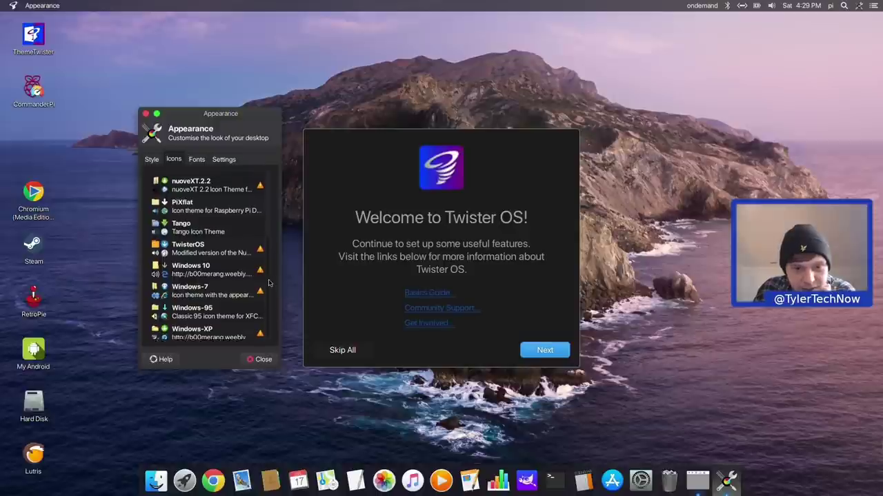
pyautogui.scroll(4, 276, 241)
pyautogui.scroll(2, 277, 229)
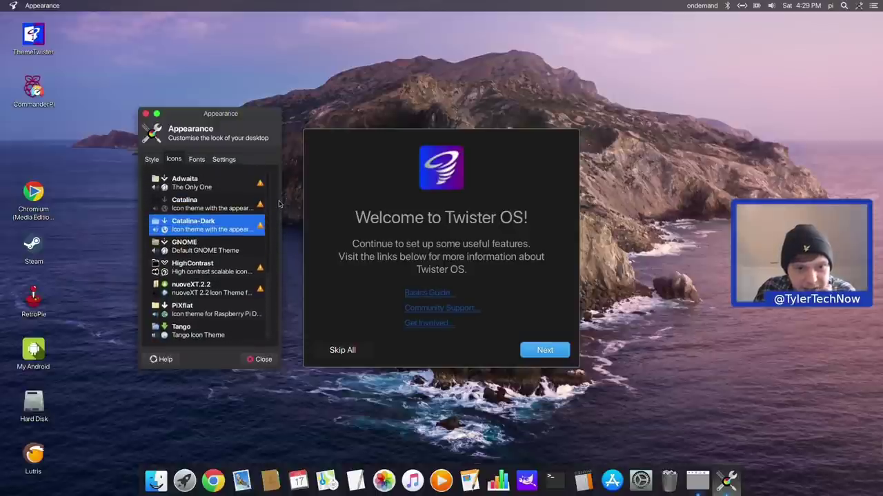
pyautogui.click(146, 113)
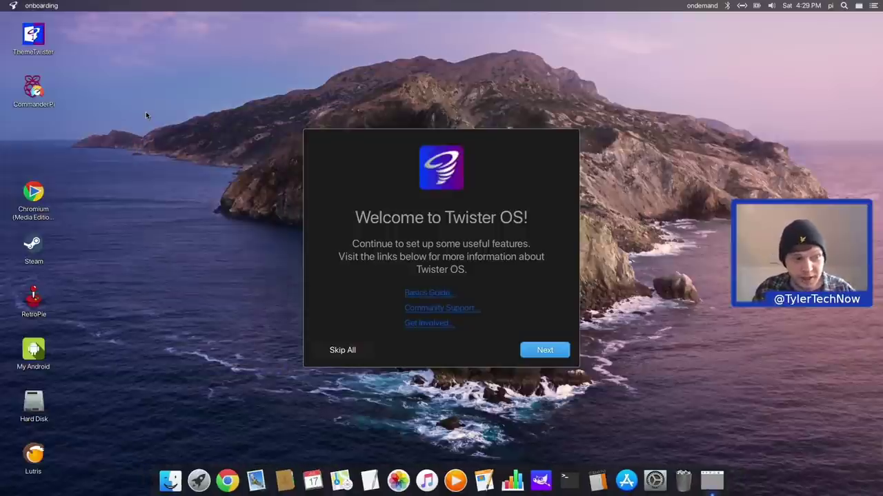
# - Open the file manager, move it aside and select all folders in the home directory to check the selection styling, then close it
pyautogui.click(171, 481)
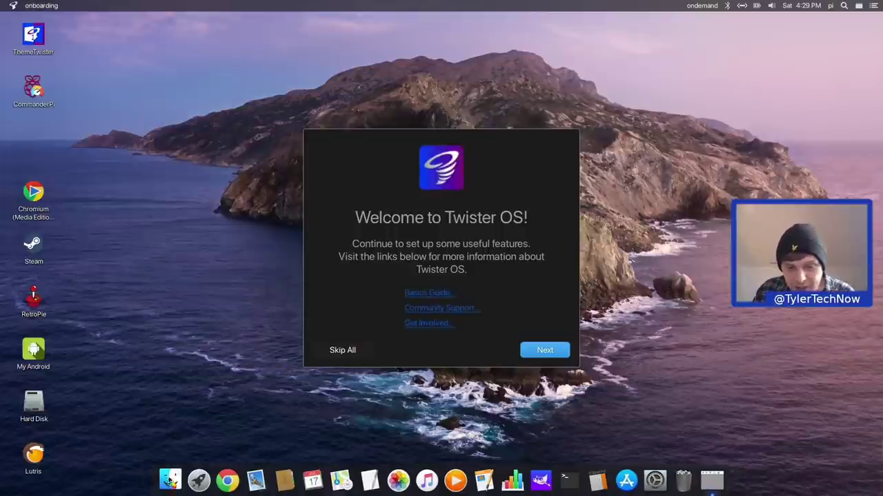
pyautogui.moveTo(219, 19); pyautogui.dragTo(557, 73)
pyautogui.moveTo(710, 296); pyautogui.dragTo(433, 125)
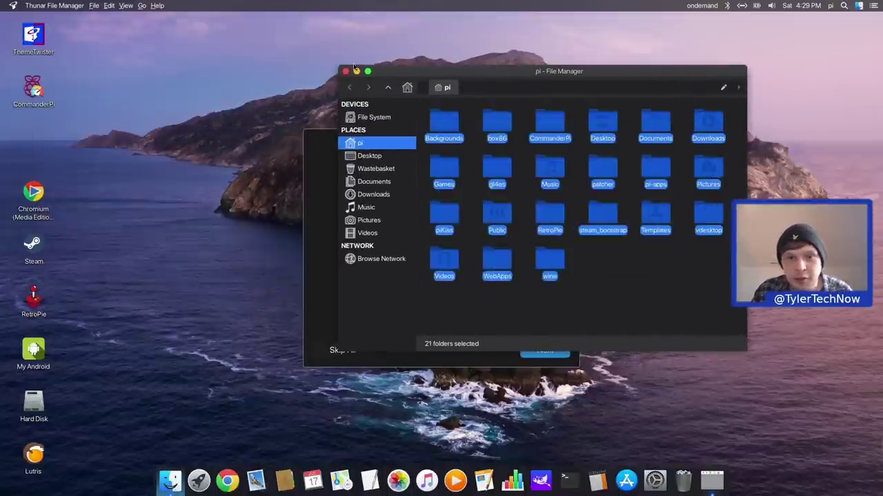
pyautogui.click(345, 71)
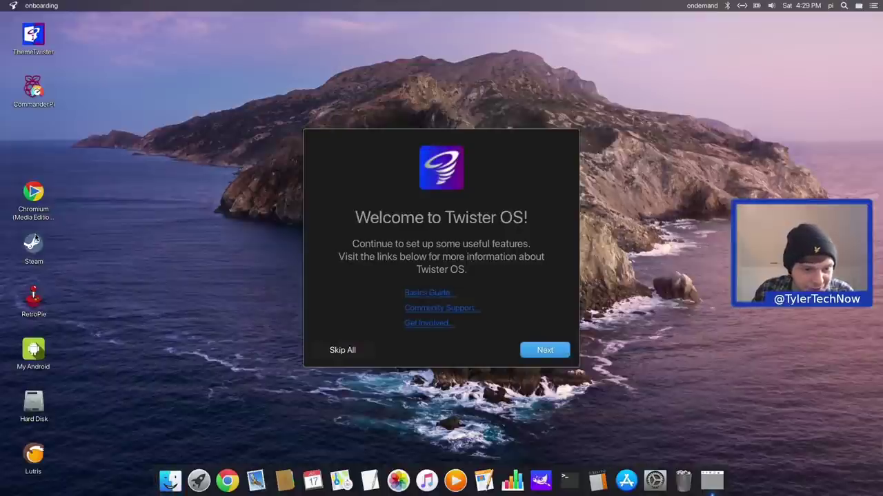
# - Change the desktop theme to Raspbian7 with ThemeTwister
pyautogui.doubleClick(51, 40)
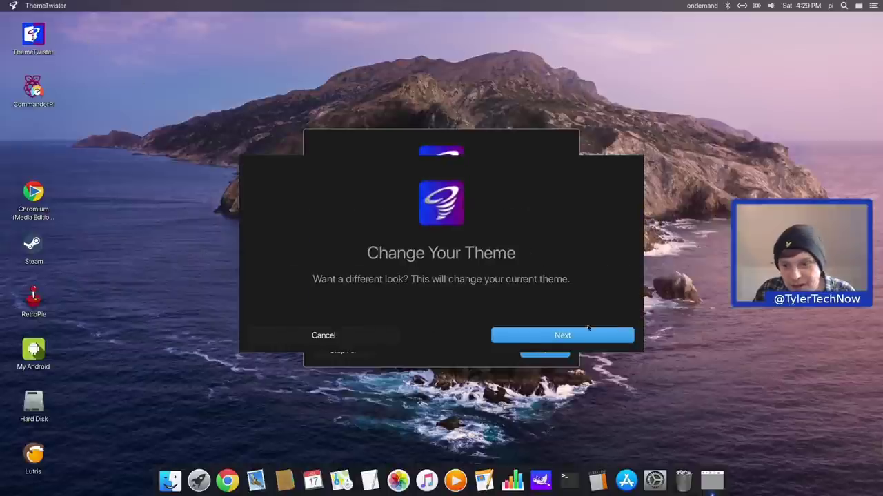
pyautogui.click(530, 335)
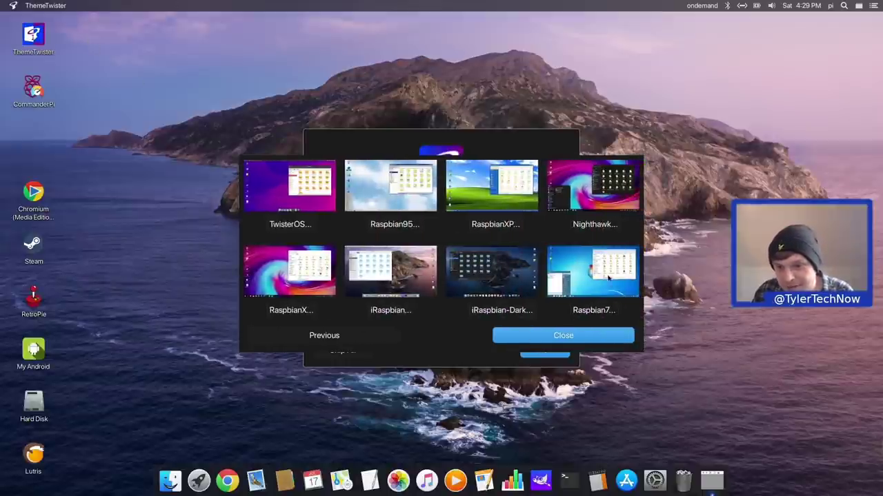
pyautogui.click(562, 274)
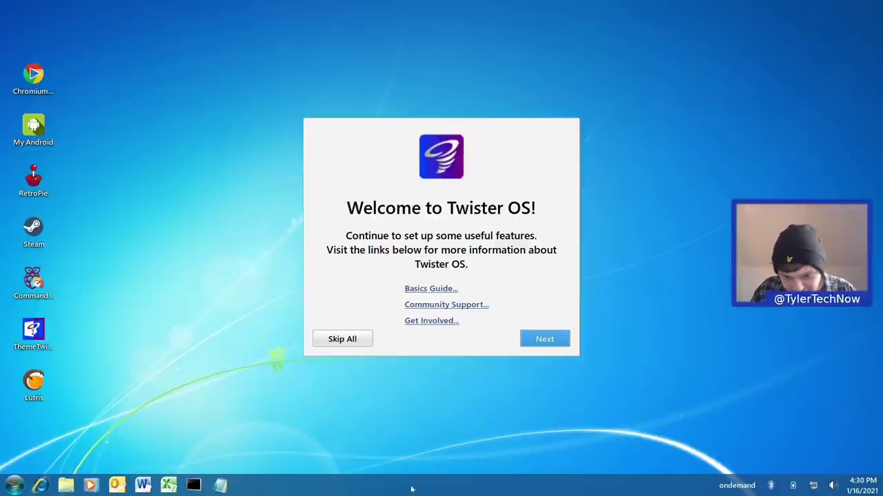
# - Look through the display, appearance and items preferences of the Raspbian7 taskbar panel, then close them
pyautogui.rightClick(439, 487)
pyautogui.moveTo(461, 477)
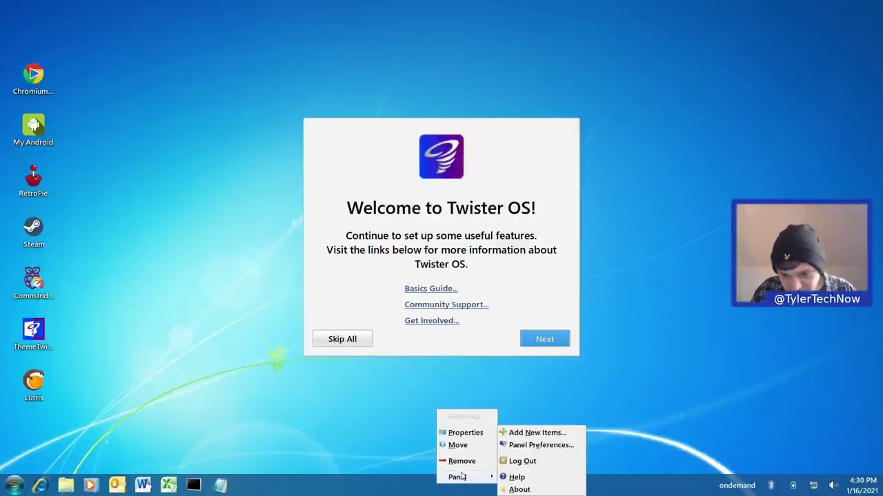
pyautogui.click(580, 445)
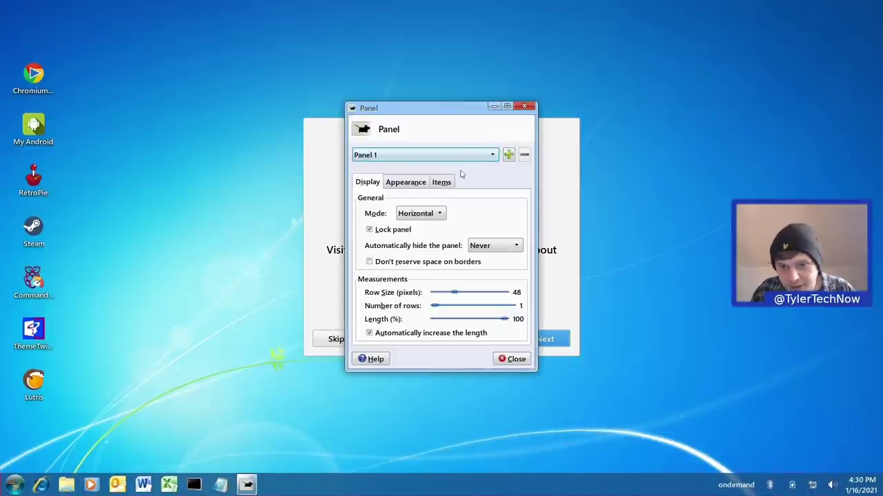
pyautogui.moveTo(433, 108); pyautogui.dragTo(412, 105)
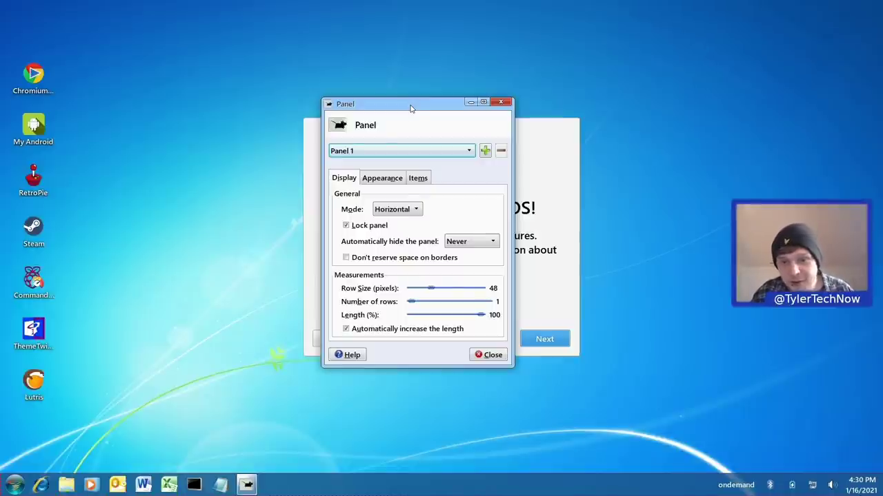
pyautogui.click(382, 179)
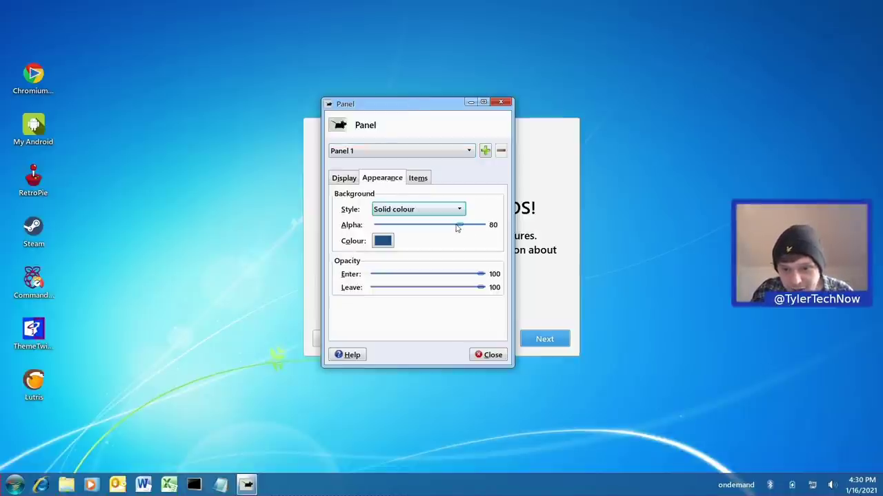
pyautogui.click(421, 178)
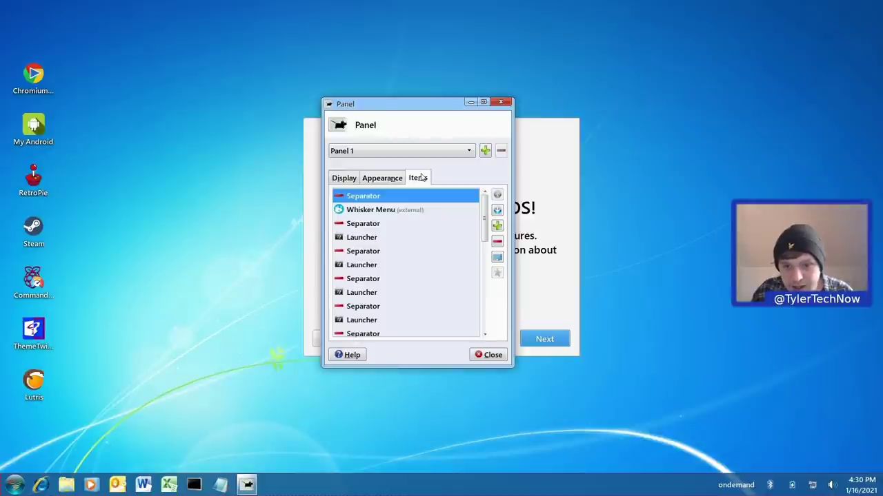
pyautogui.moveTo(485, 211)
pyautogui.mouseDown()
pyautogui.moveTo(487, 322)
pyautogui.moveTo(486, 200)
pyautogui.mouseUp()
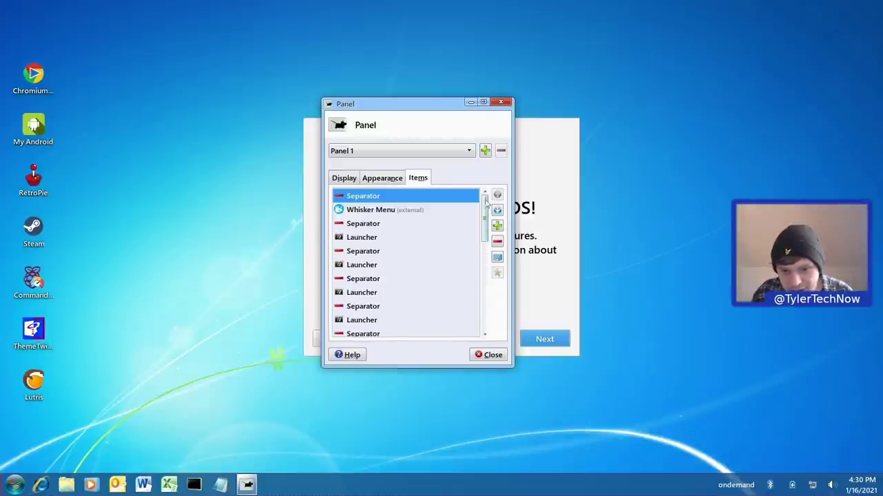
pyautogui.click(499, 103)
# - Open the start menu and view the list of all applications and the Games category
pyautogui.click(18, 486)
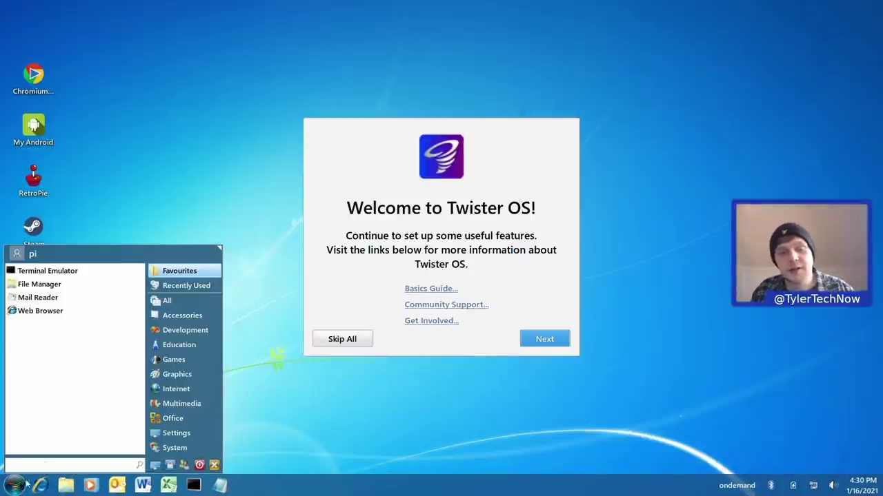
pyautogui.click(167, 300)
pyautogui.click(174, 360)
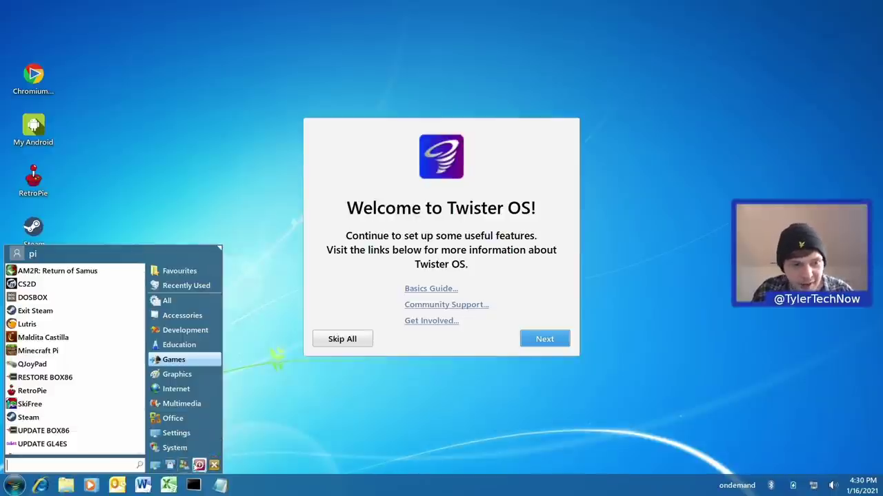
# - Open the user profile details from the account picture, move the dialog aside and close it without changes
pyautogui.click(18, 257)
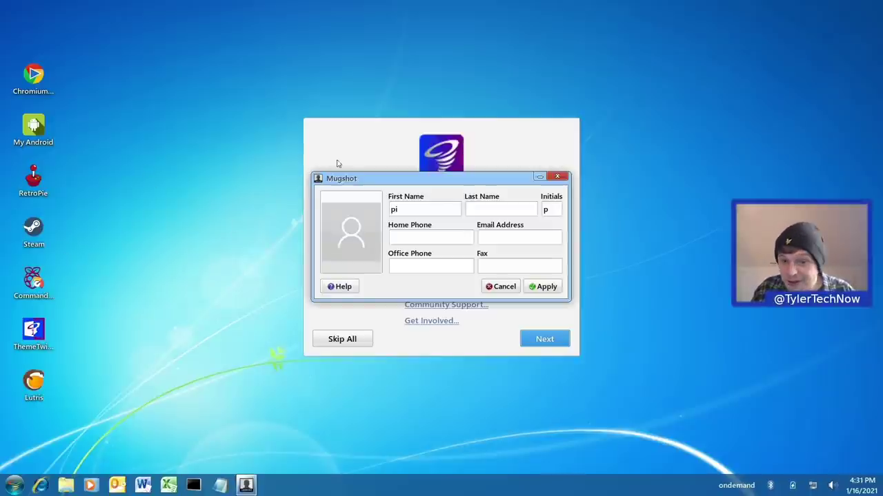
pyautogui.moveTo(424, 180); pyautogui.dragTo(179, 51)
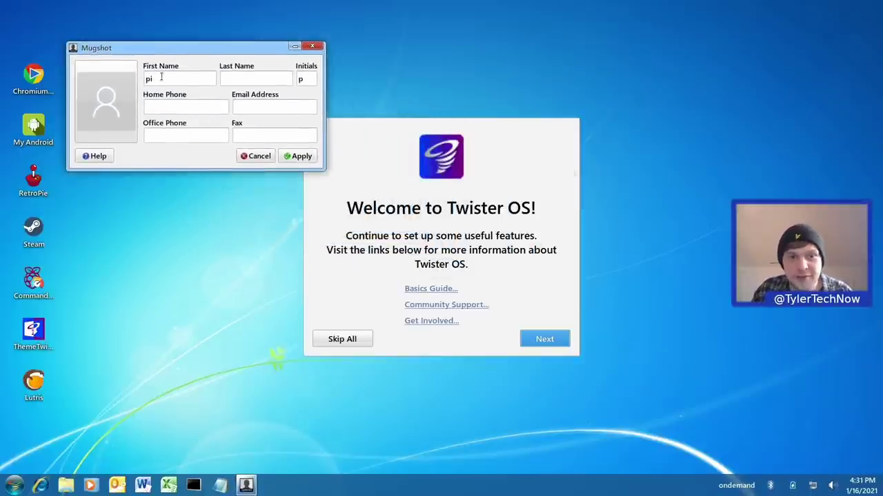
pyautogui.click(314, 46)
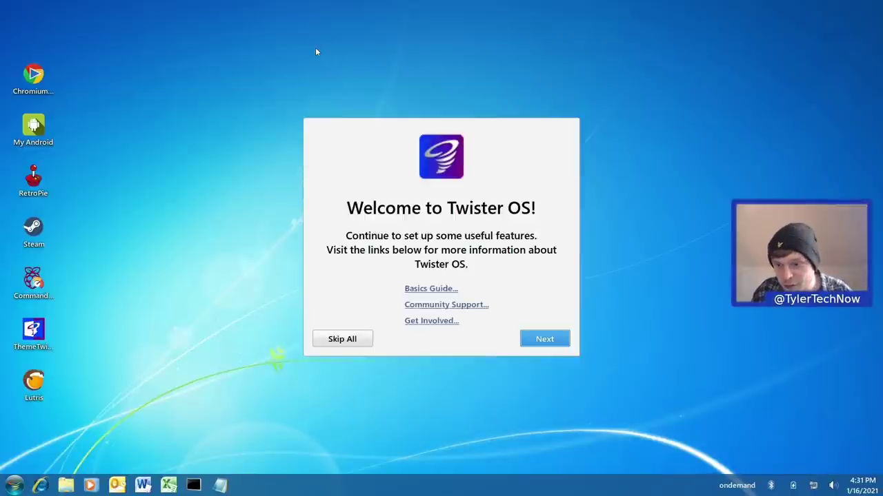
# - Open the web browser, Mousepad and Terminal, and move the Terminal and Mousepad windows lower over the browser page
pyautogui.click(42, 486)
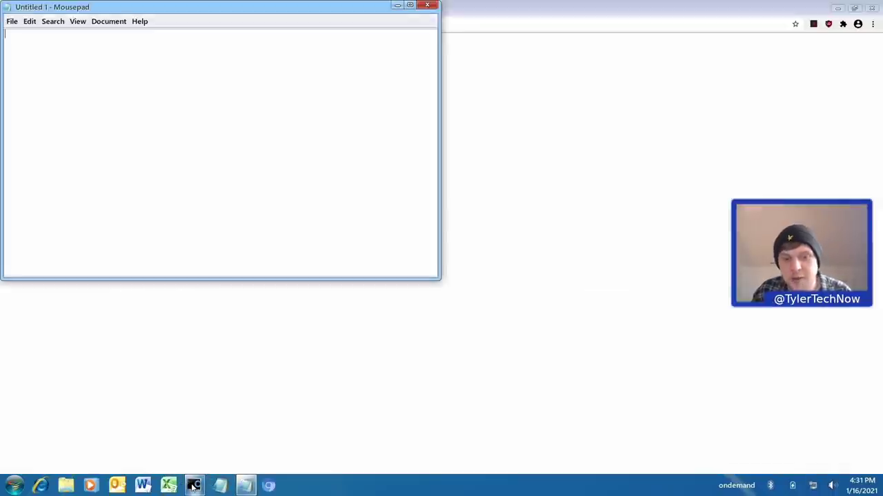
pyautogui.click(193, 486)
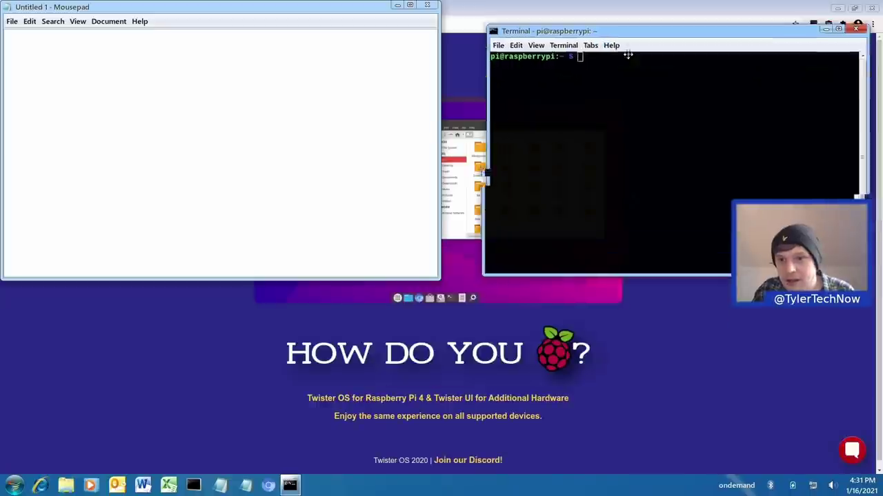
pyautogui.moveTo(628, 55); pyautogui.dragTo(553, 188)
pyautogui.moveTo(333, 34); pyautogui.dragTo(343, 145)
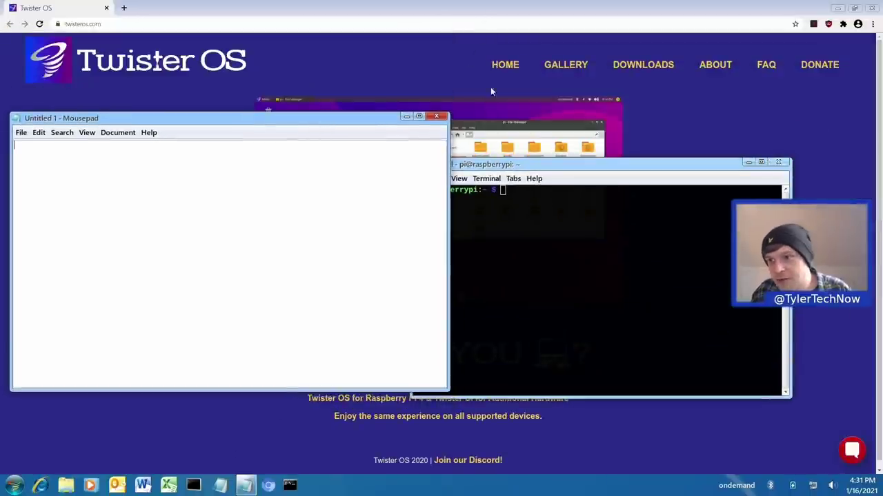
# - Minimize the browser, then close the Mousepad and Terminal windows to clear the desktop
pyautogui.click(772, 9)
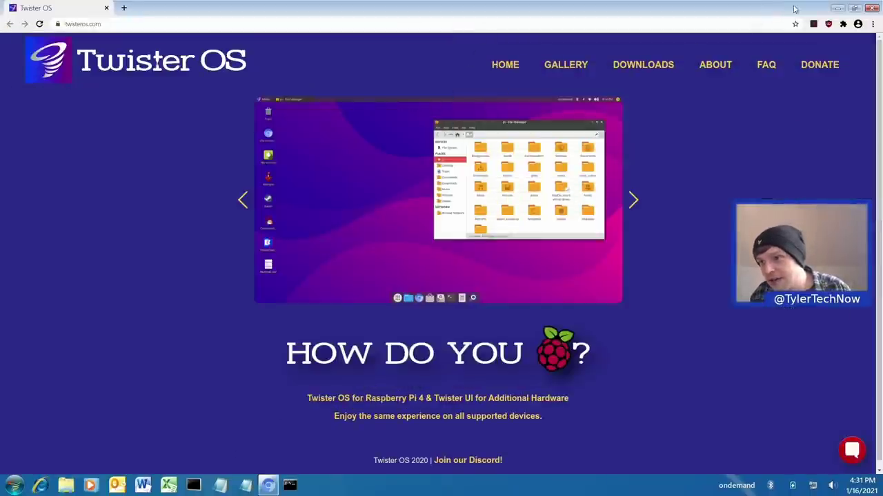
pyautogui.click(838, 9)
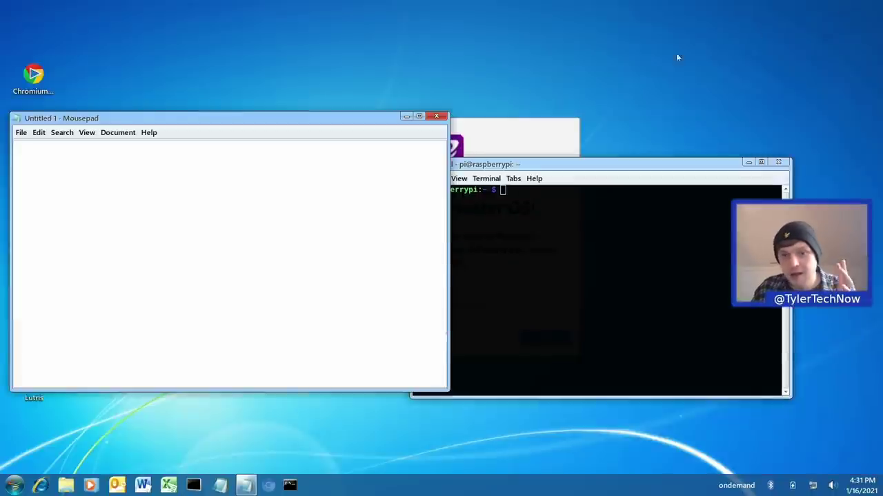
pyautogui.click(440, 118)
pyautogui.moveTo(502, 164); pyautogui.dragTo(290, 121)
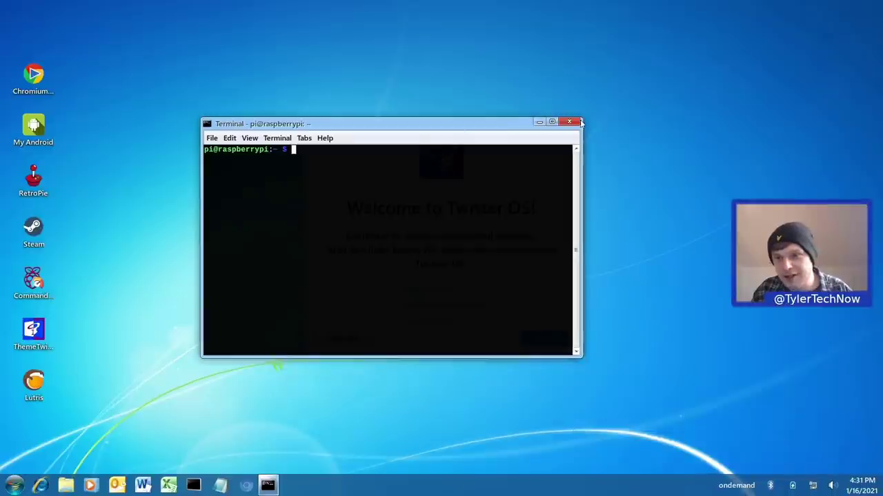
pyautogui.click(579, 124)
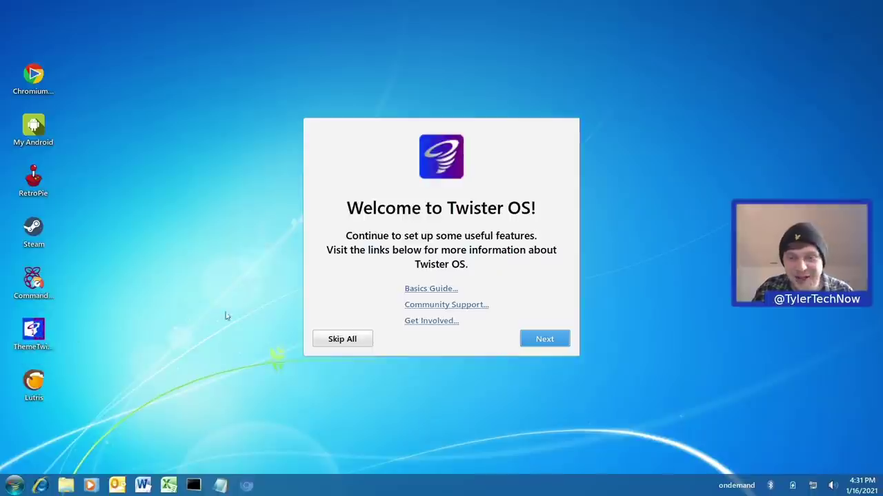
# - Continue the welcome setup to the theme selection and switch the desktop theme to TwisterOS
pyautogui.click(539, 324)
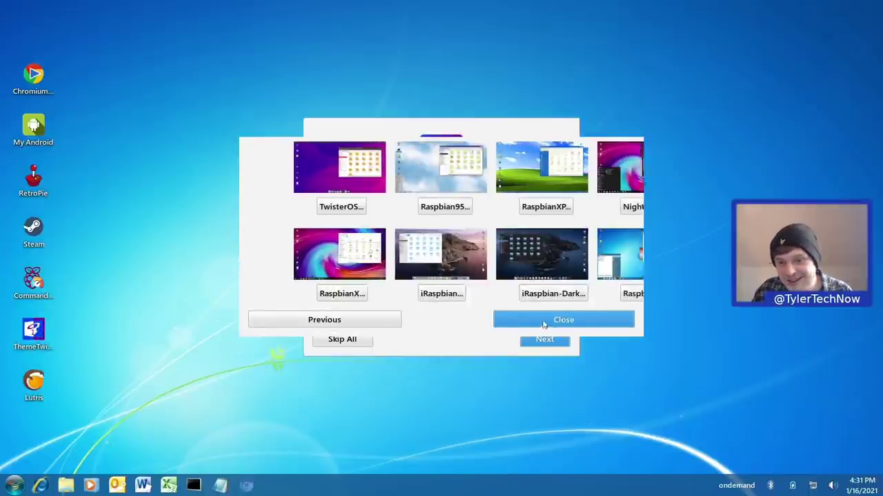
pyautogui.click(294, 208)
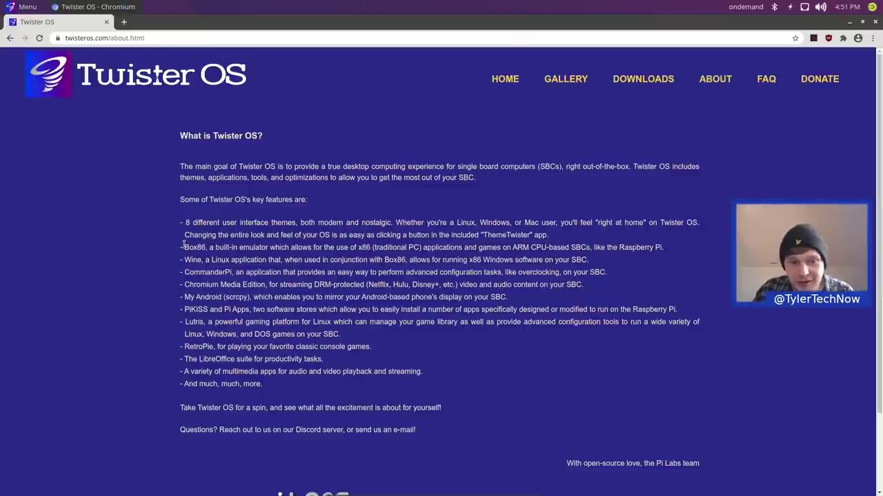
# - Highlight the Box86, x86 and Raspberry Pi mentions in the Twister OS key features, then close the browser
pyautogui.moveTo(183, 242); pyautogui.dragTo(207, 246)
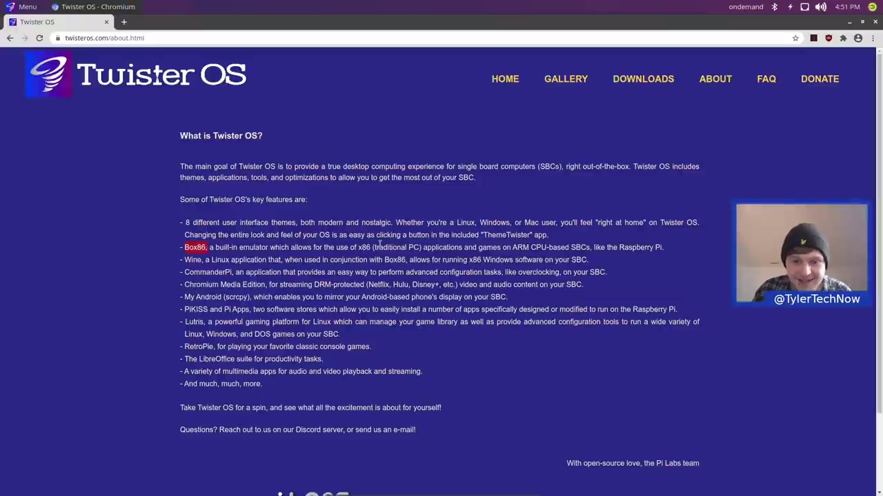
pyautogui.moveTo(358, 247); pyautogui.dragTo(377, 247)
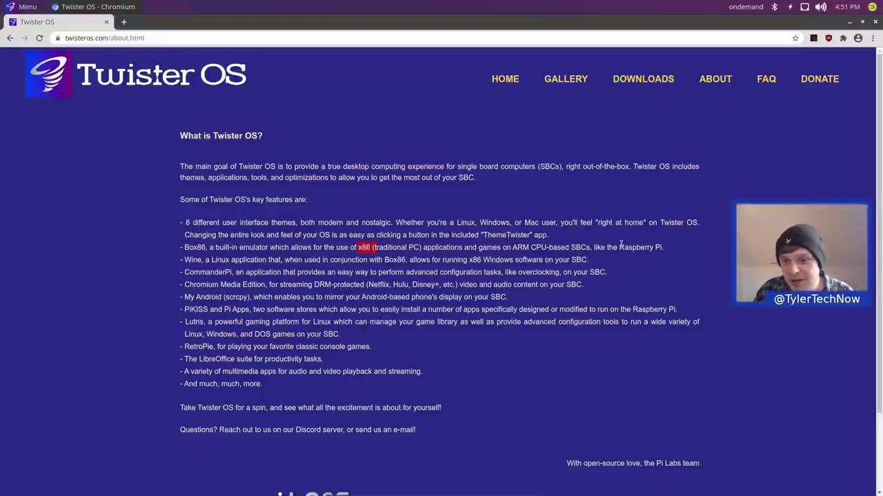
pyautogui.moveTo(619, 247); pyautogui.dragTo(664, 248)
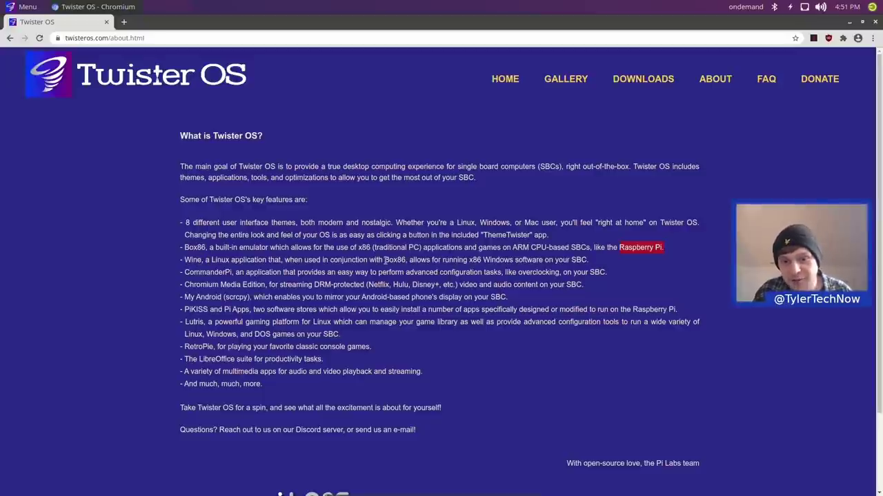
pyautogui.moveTo(385, 260); pyautogui.dragTo(406, 260)
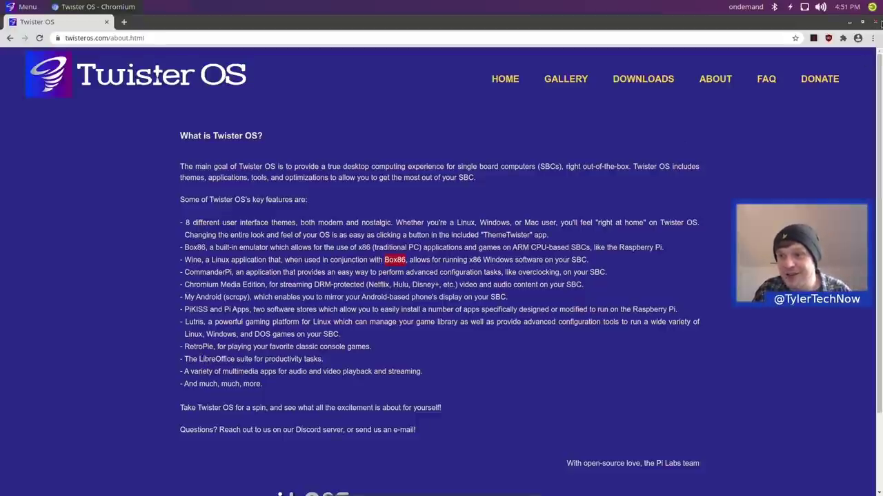
pyautogui.click(876, 23)
# - Open About Twister OS from the accessories to view the system overview, then close it
pyautogui.click(24, 6)
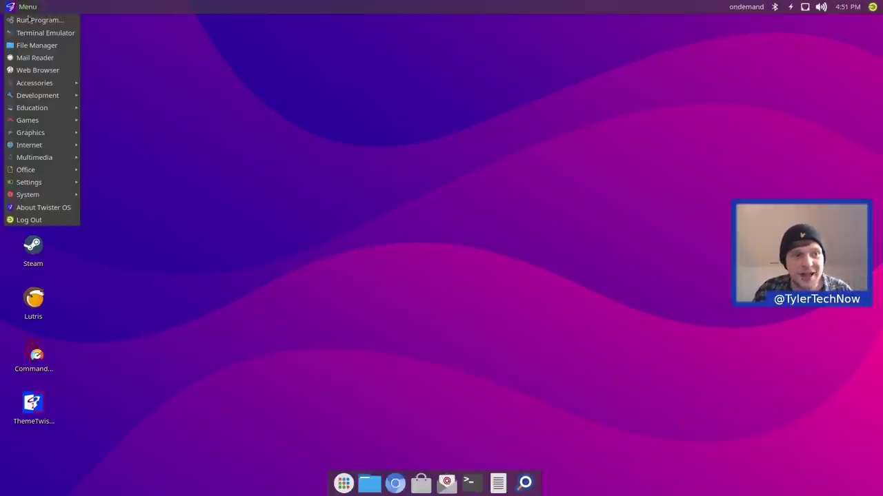
pyautogui.moveTo(55, 86)
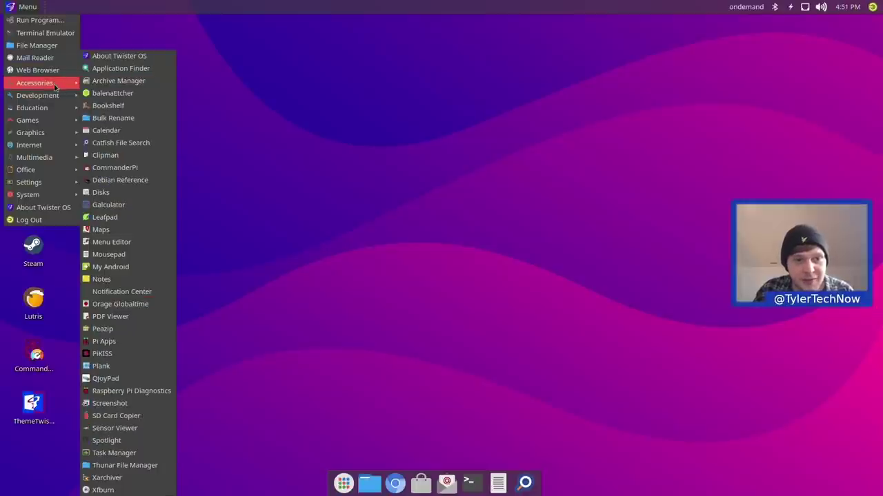
pyautogui.click(122, 57)
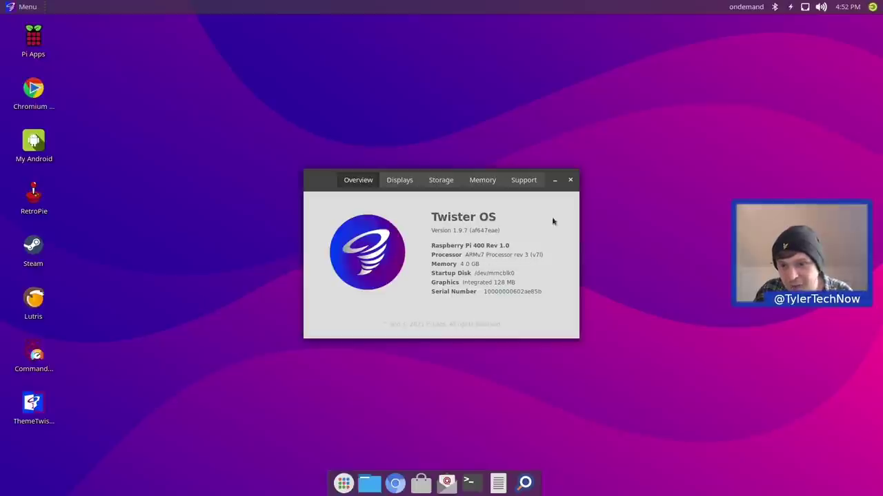
pyautogui.click(570, 180)
# - Launch CommanderPi from the accessories to view its system information and advanced tools, then close it
pyautogui.click(17, 8)
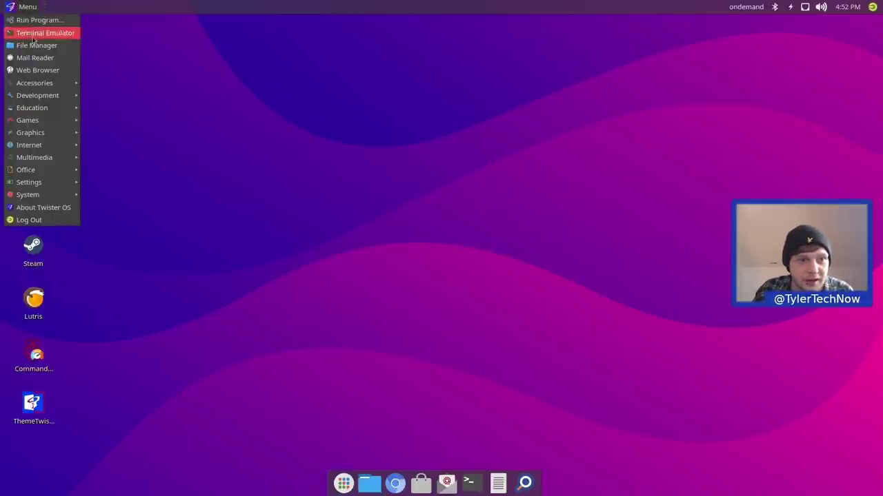
pyautogui.moveTo(48, 84)
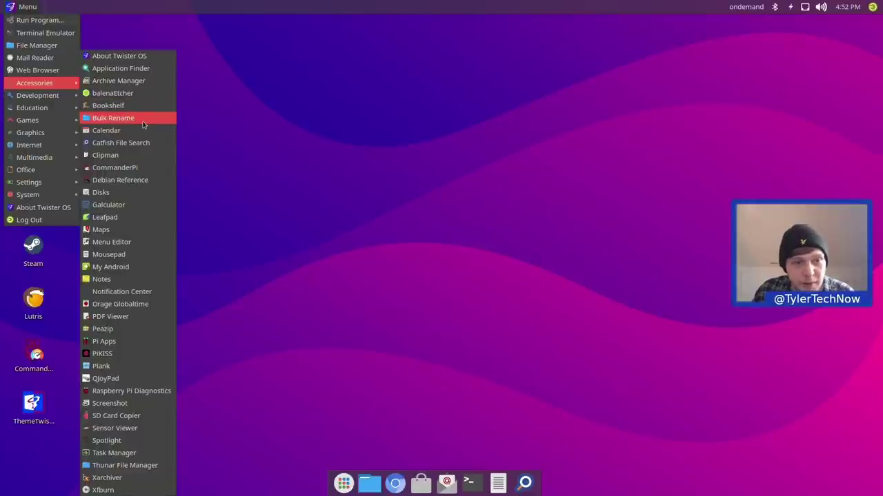
pyautogui.click(118, 169)
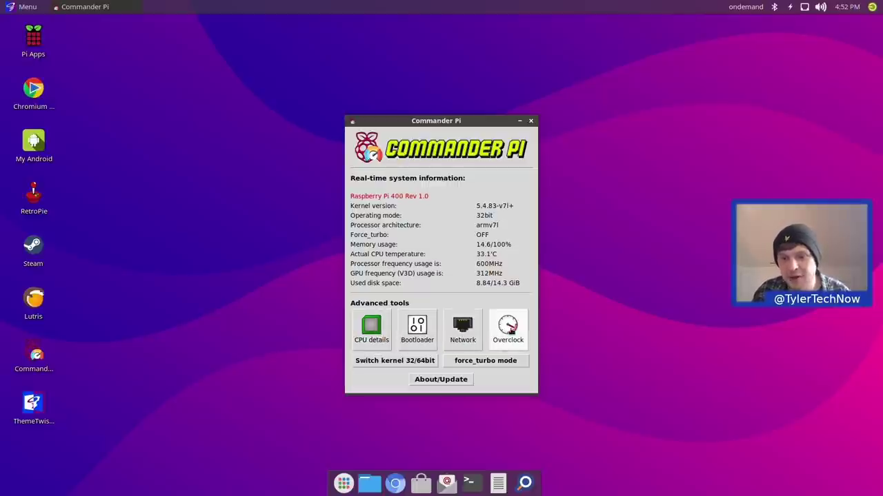
pyautogui.click(531, 121)
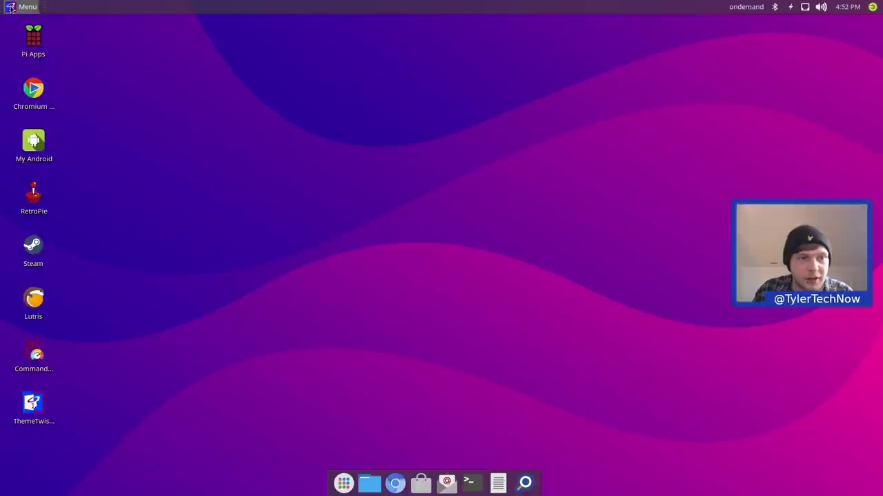
# - View the SD card's partitions in Disks, then launch Pi Apps and close the Disks window
pyautogui.click(11, 7)
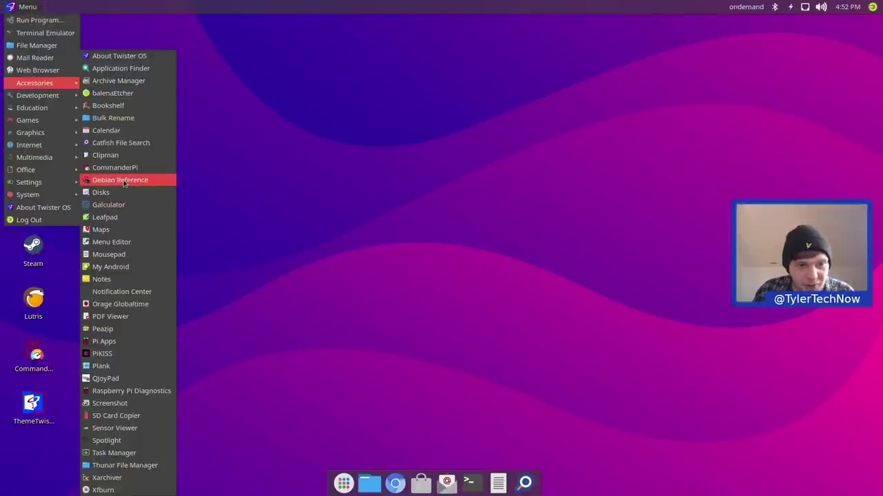
pyautogui.click(115, 195)
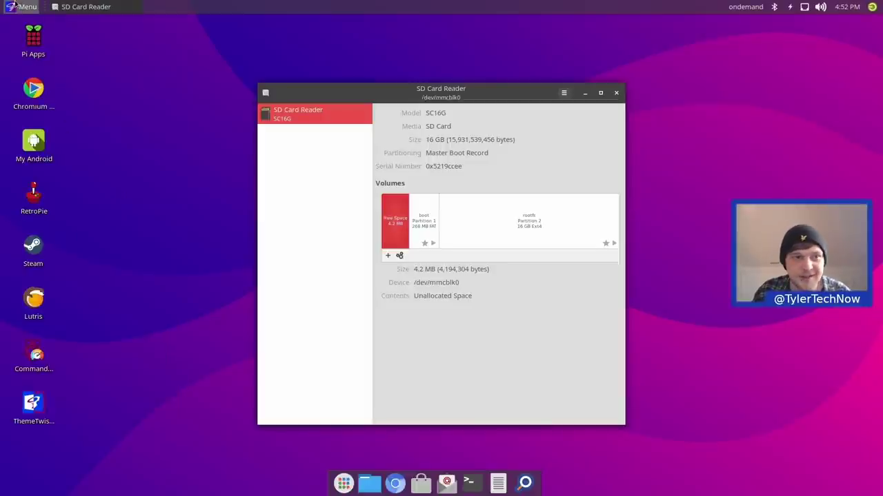
pyautogui.click(17, 7)
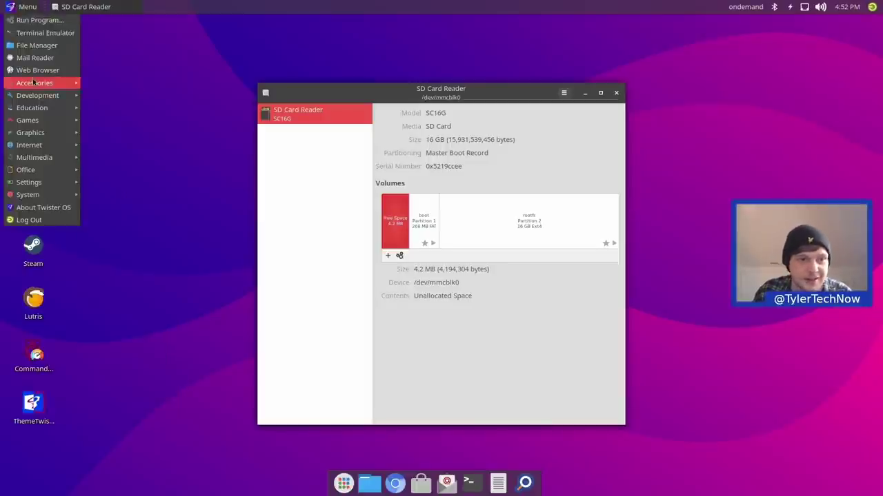
pyautogui.moveTo(33, 82)
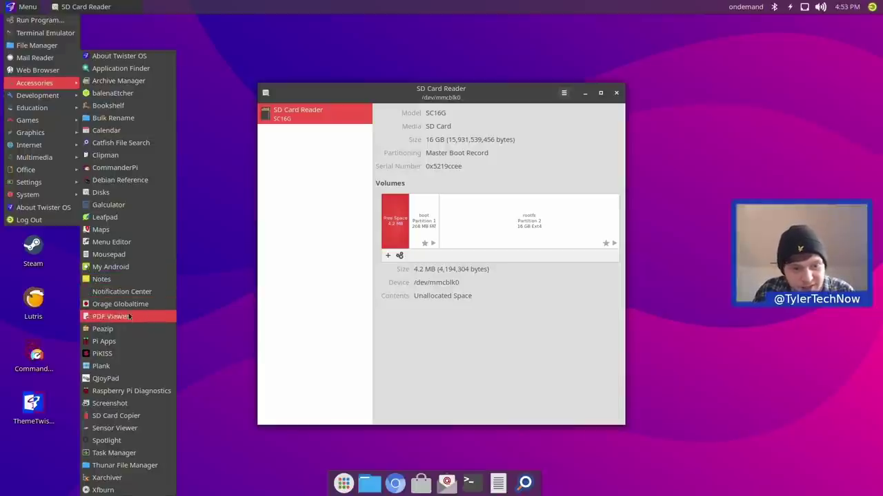
pyautogui.click(103, 342)
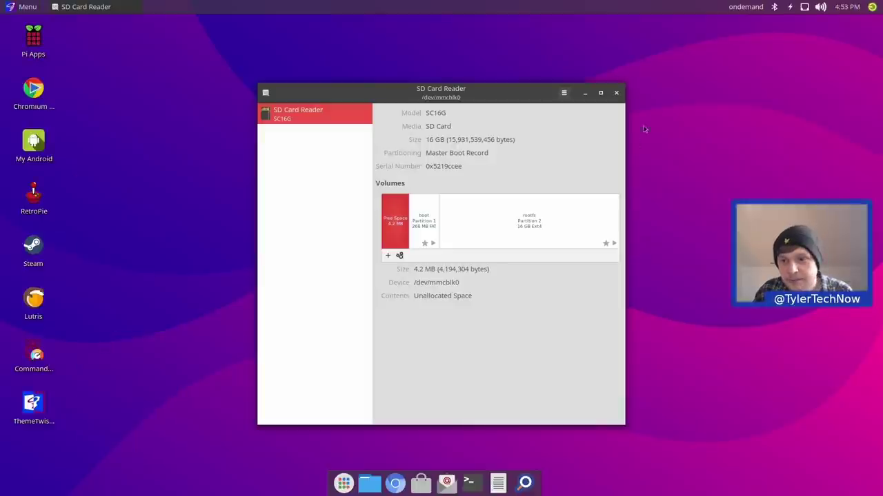
pyautogui.click(616, 93)
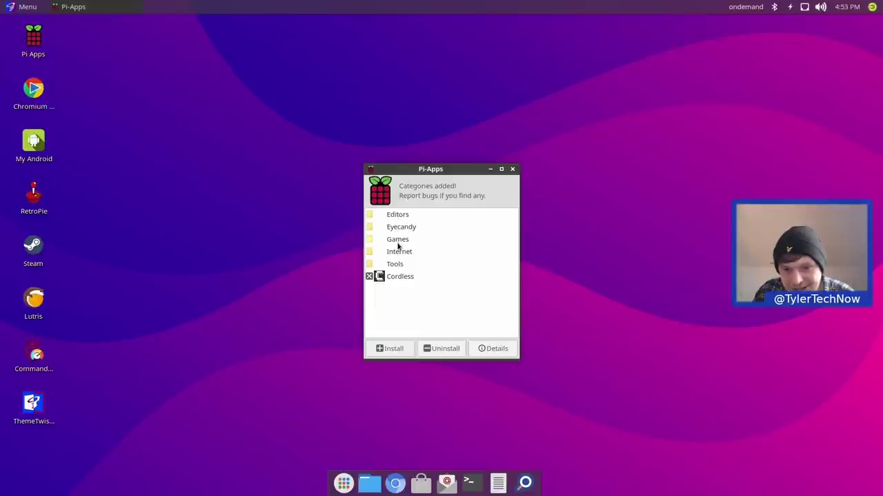
# - Look through the Internet and Games categories in Pi-Apps, then close it
pyautogui.click(398, 266)
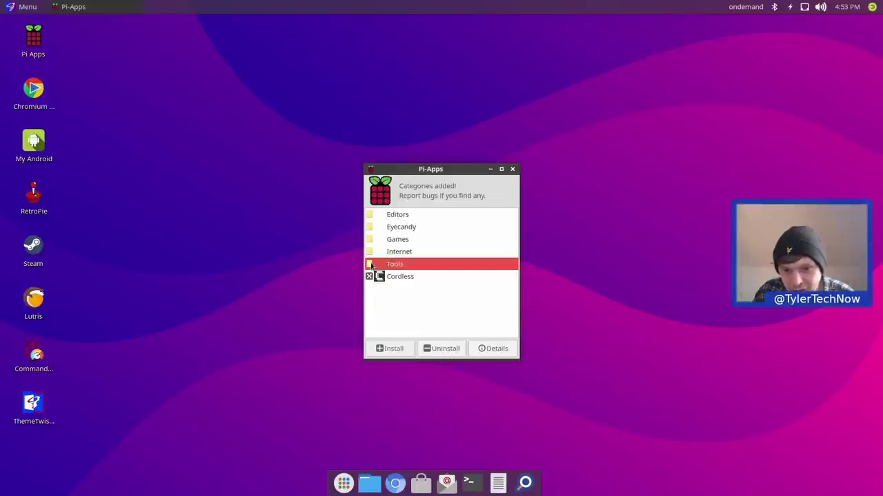
pyautogui.click(397, 253)
pyautogui.doubleClick(397, 253)
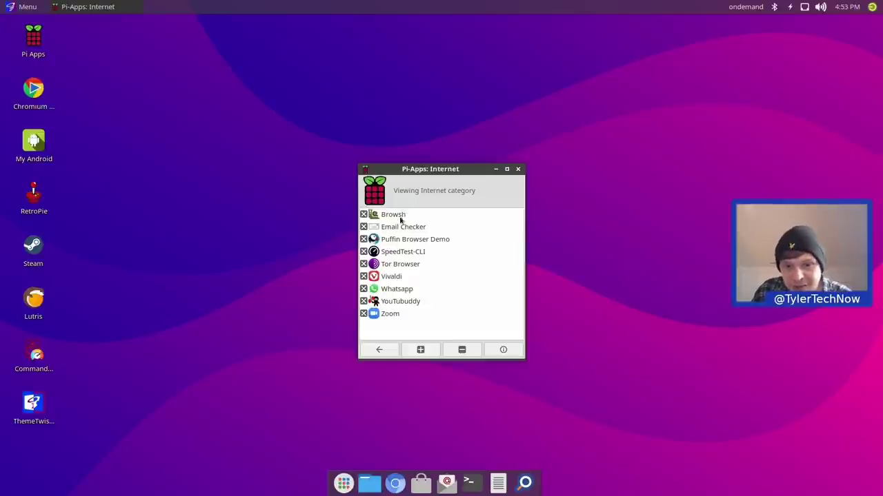
pyautogui.moveTo(402, 219)
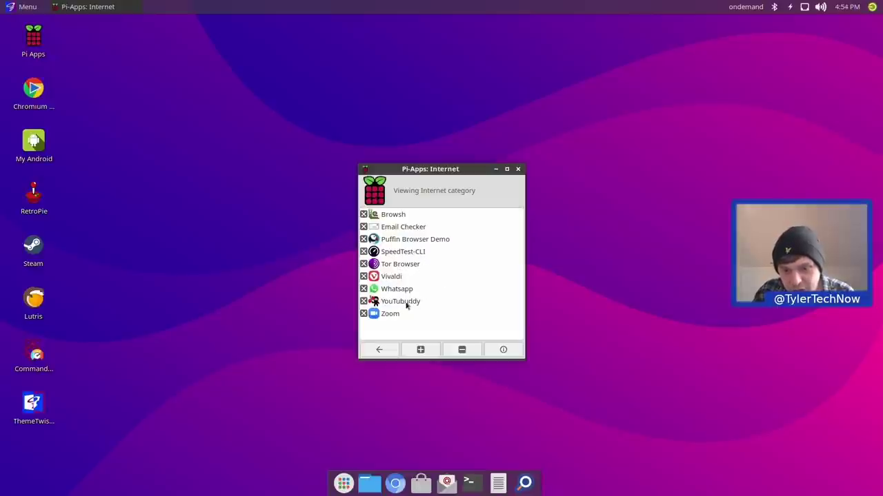
pyautogui.click(379, 351)
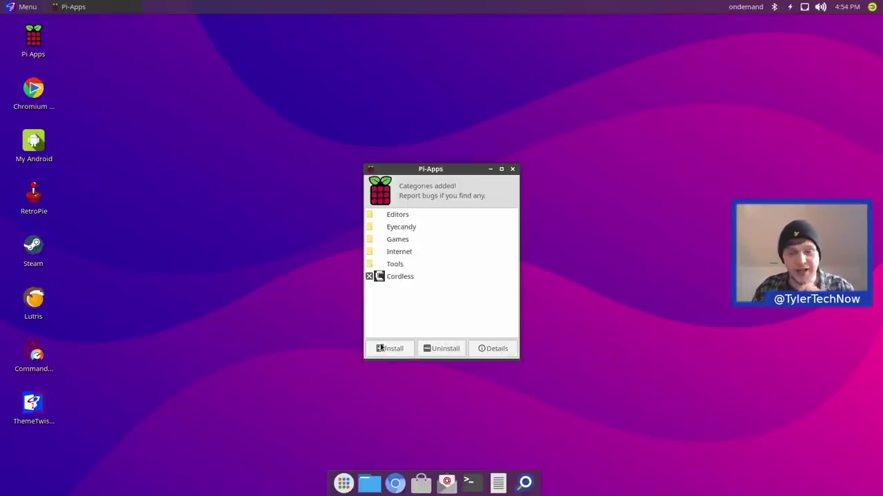
pyautogui.click(378, 240)
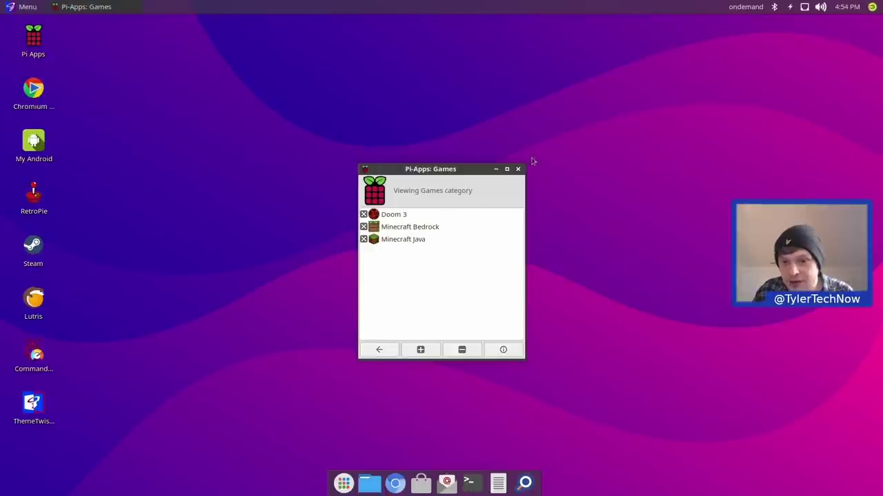
pyautogui.click(518, 171)
# - Browse the preinstalled development and games applications, then launch RetroPie
pyautogui.click(26, 7)
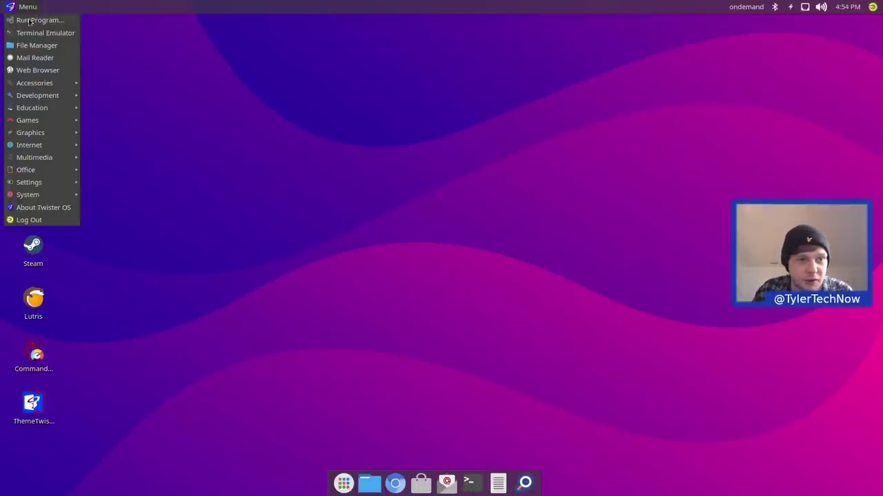
pyautogui.moveTo(45, 86)
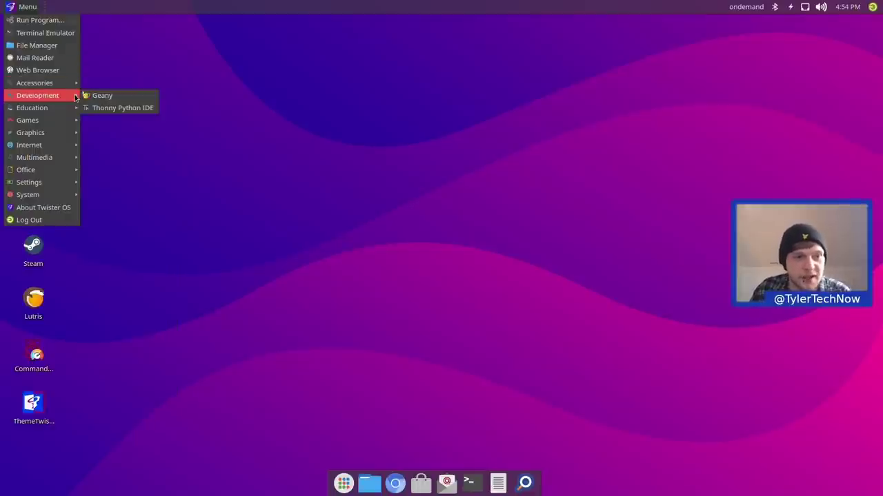
pyautogui.moveTo(74, 96)
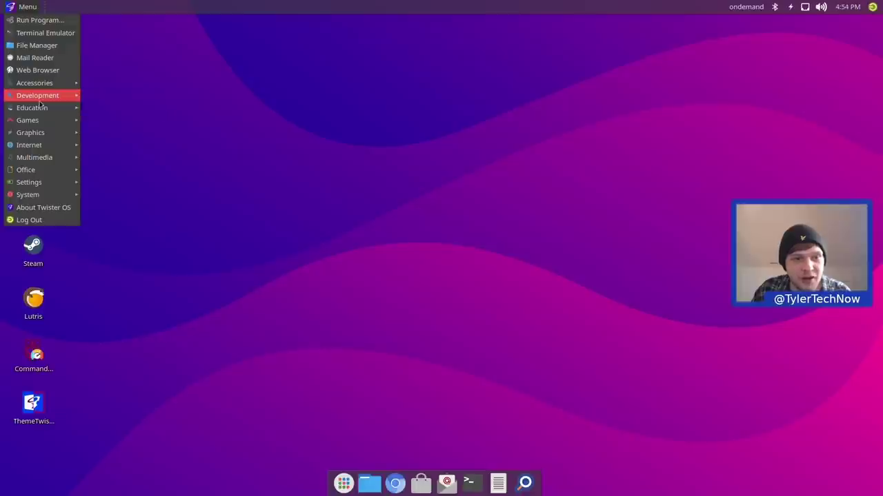
pyautogui.moveTo(36, 115)
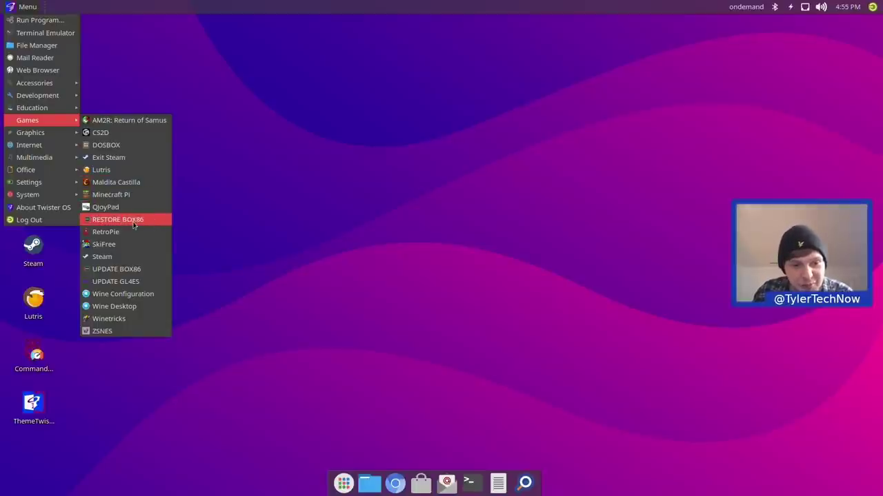
pyautogui.click(119, 235)
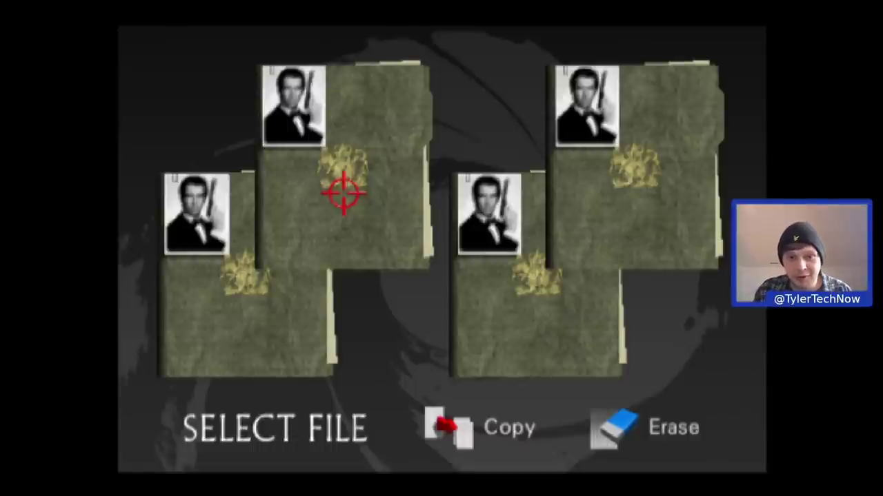
# - Open a save file in the game, choose the Dam mission, and continue through its briefing to start it
pyautogui.press('Return')
pyautogui.press('Return')
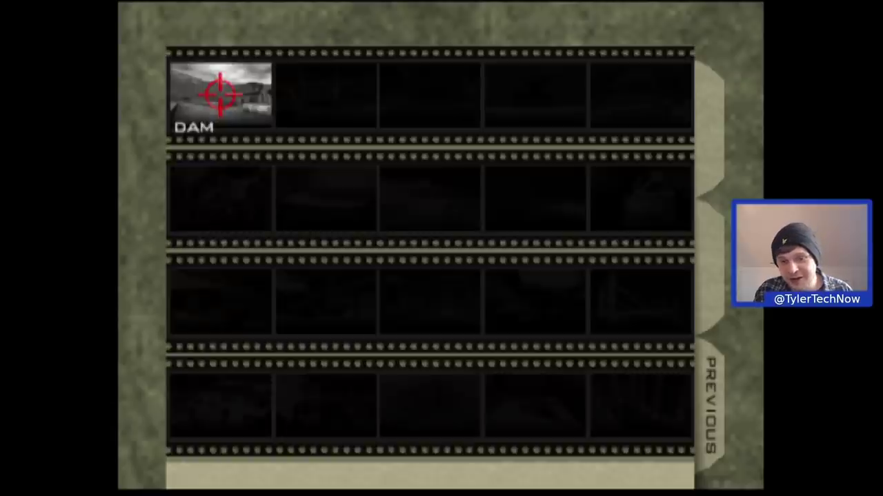
pyautogui.press('Return')
pyautogui.press('Return')
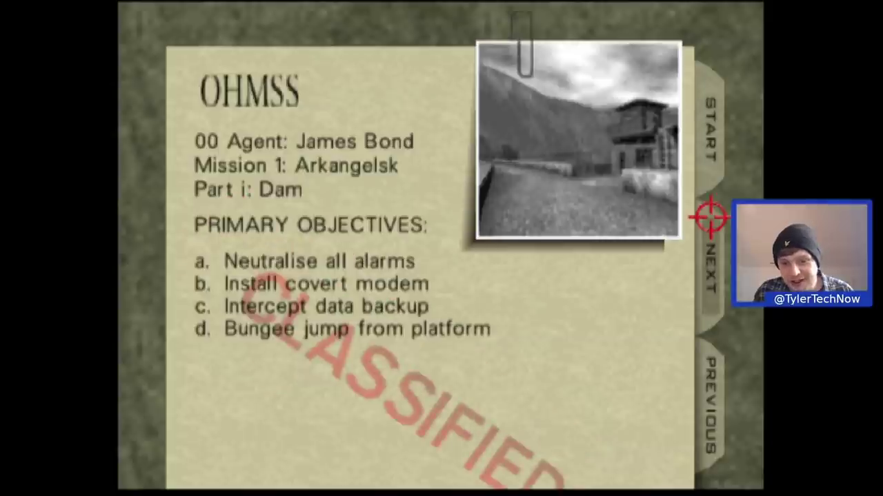
pyautogui.press('Return')
pyautogui.press('Return')
pyautogui.press('Return')
pyautogui.press('Return')
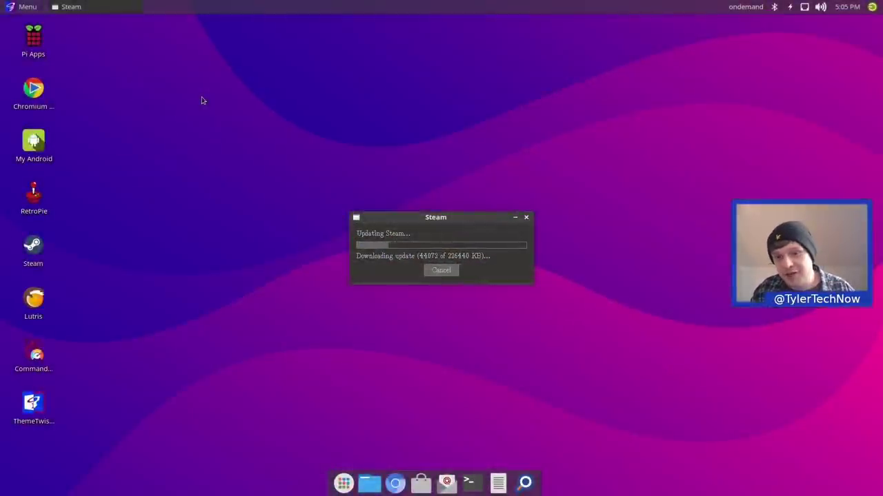
# - Look through the preinstalled games and graphics applications, then launch PhotoGIMP
pyautogui.click(25, 7)
pyautogui.moveTo(47, 119)
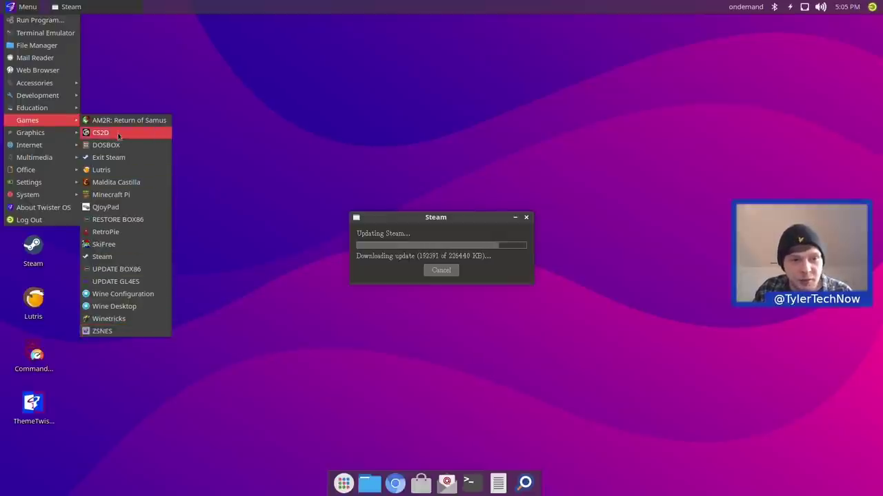
pyautogui.moveTo(62, 134)
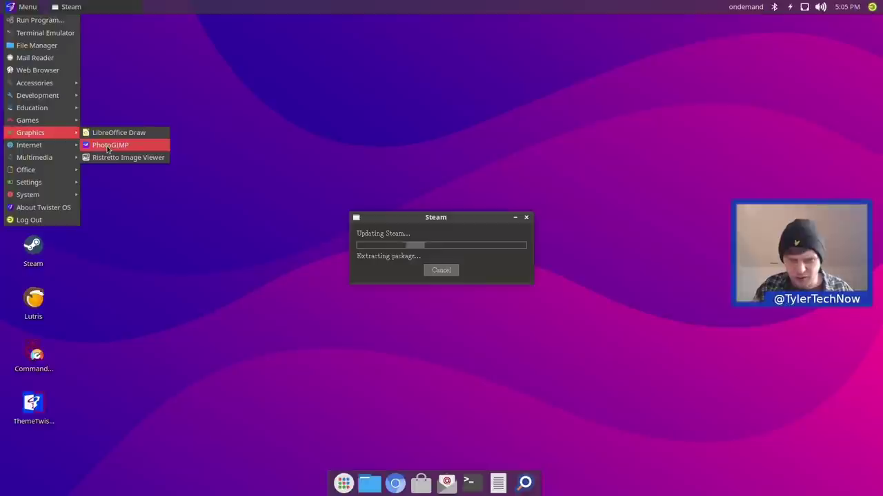
pyautogui.click(108, 147)
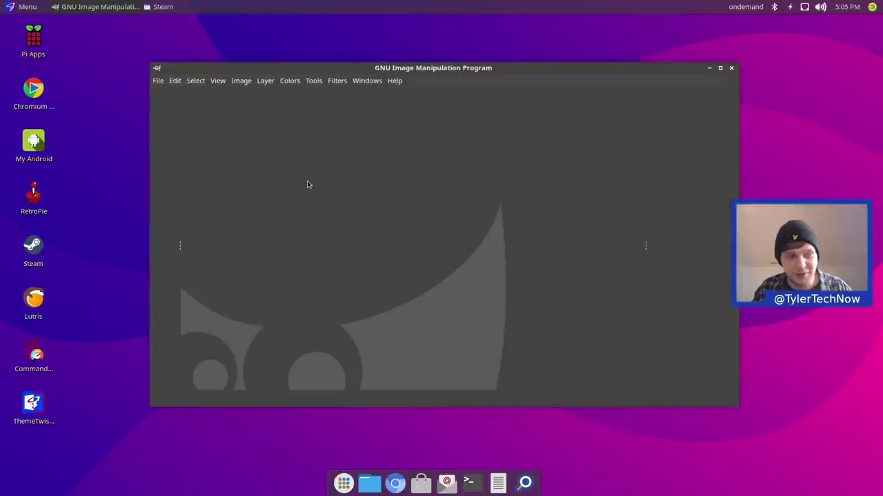
# - View GIMP's version information in its About dialog, then close the dialog and the program
pyautogui.click(394, 81)
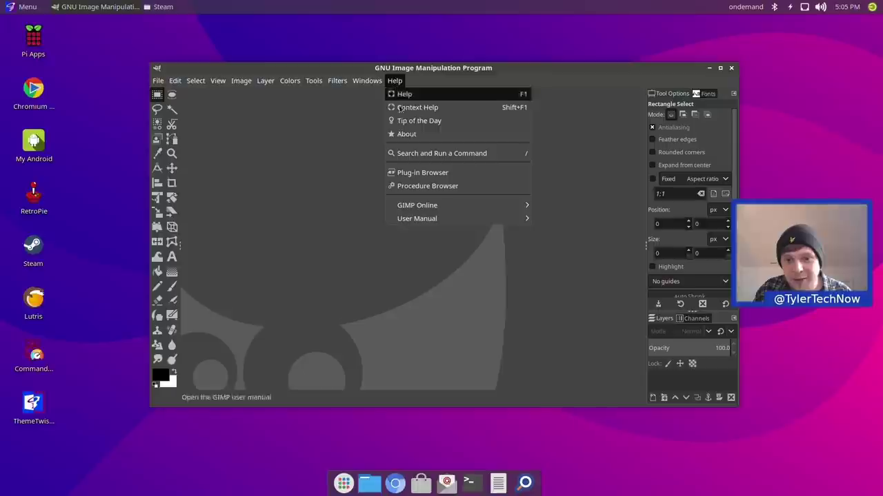
pyautogui.moveTo(412, 218)
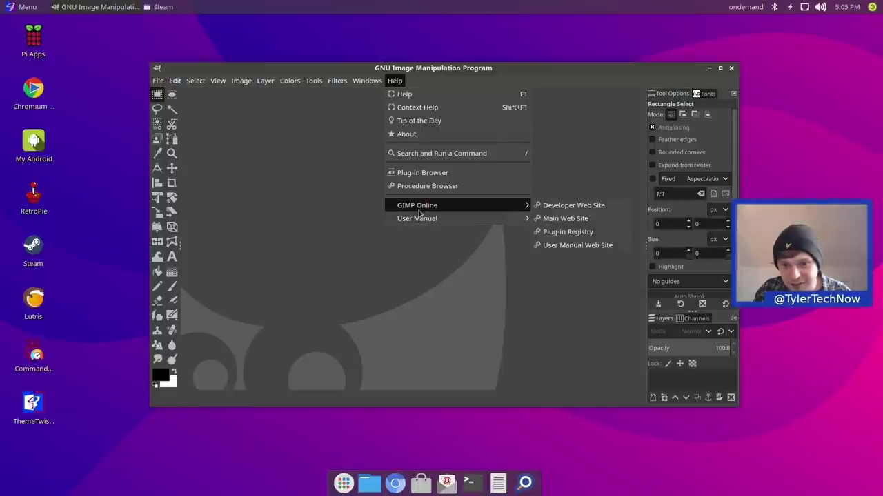
pyautogui.click(412, 137)
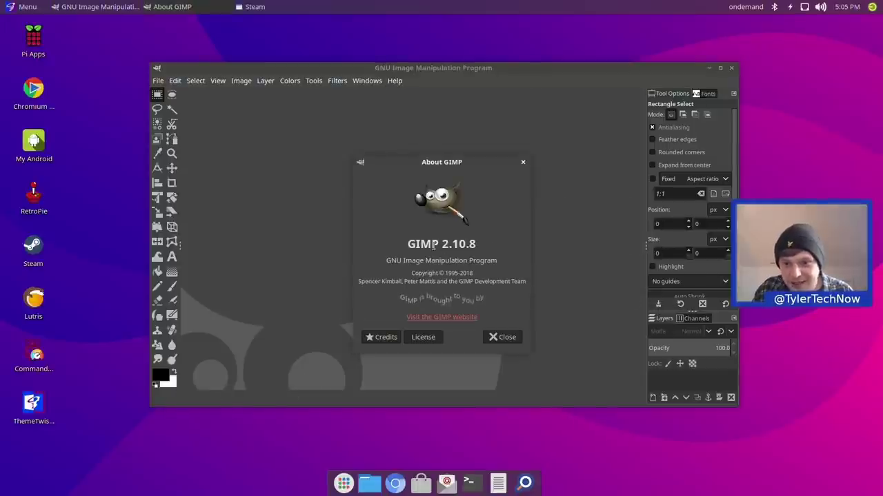
pyautogui.click(504, 338)
pyautogui.click(732, 69)
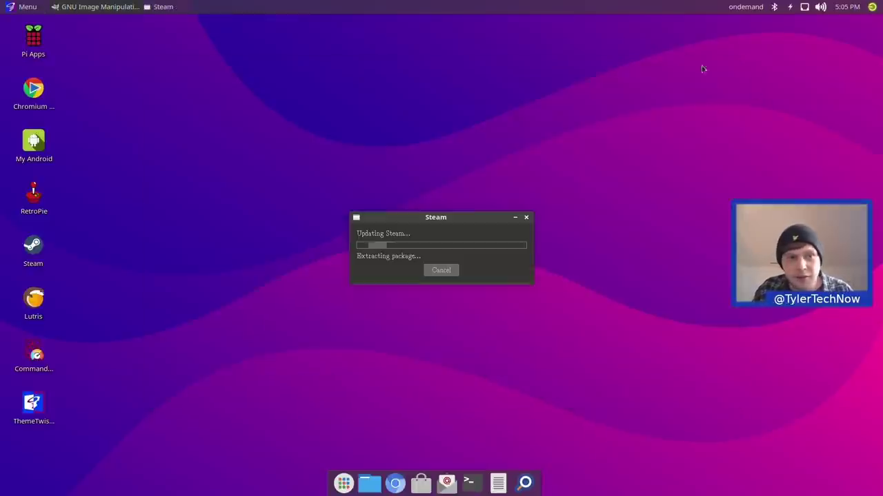
# - Launch Twister OS Web Apps from the internet applications and reposition its window on the desktop
pyautogui.click(25, 6)
pyautogui.moveTo(34, 144)
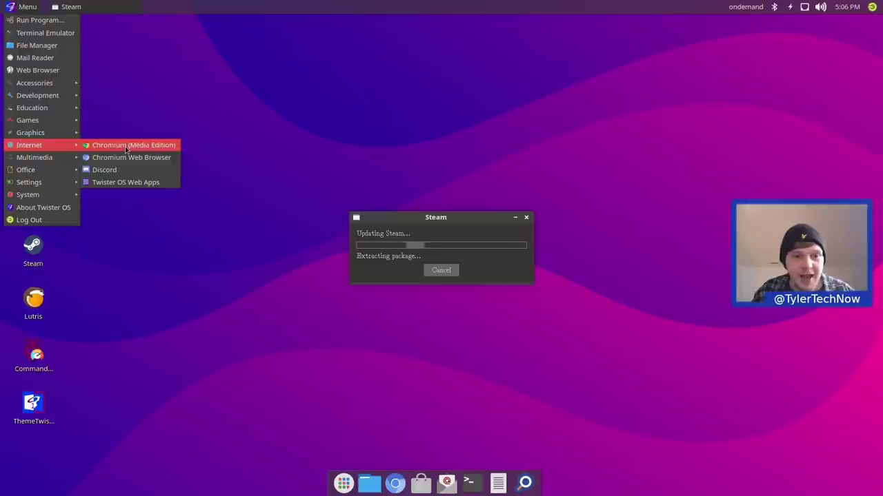
pyautogui.click(131, 183)
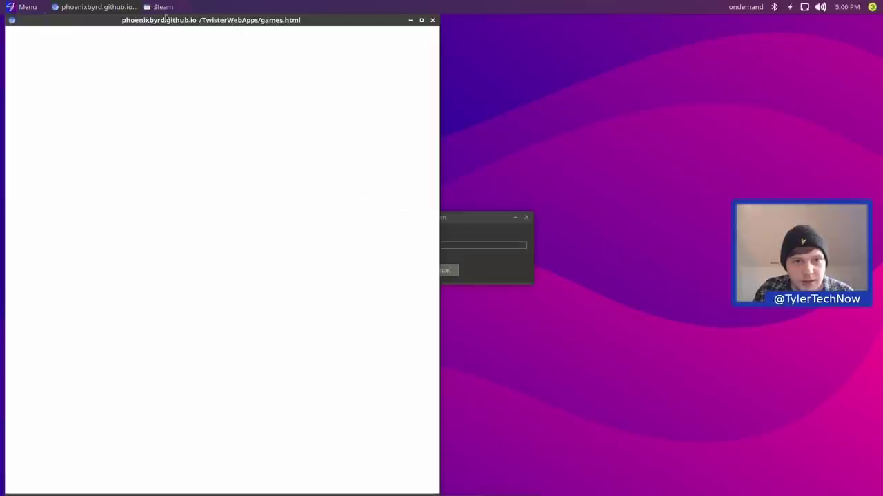
pyautogui.moveTo(146, 16); pyautogui.dragTo(214, 20)
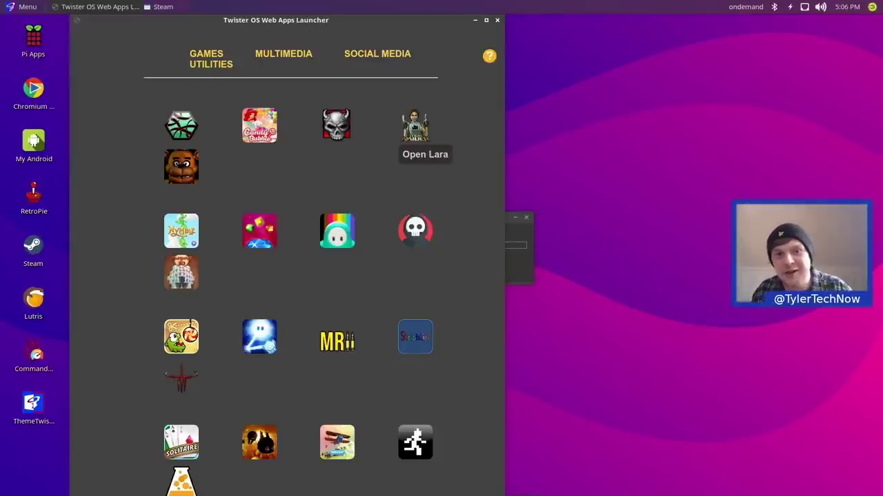
# - View the multimedia web apps, open Netflix to its sign-in page, then close the Netflix window
pyautogui.click(289, 63)
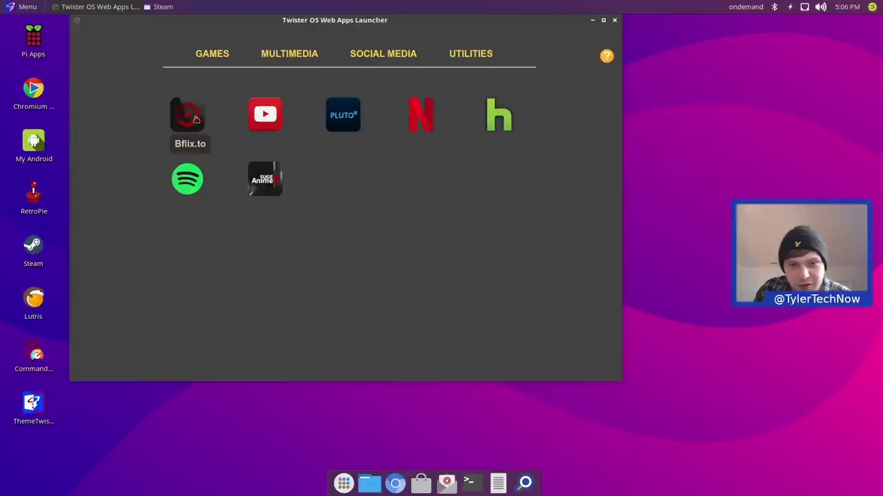
pyautogui.click(420, 114)
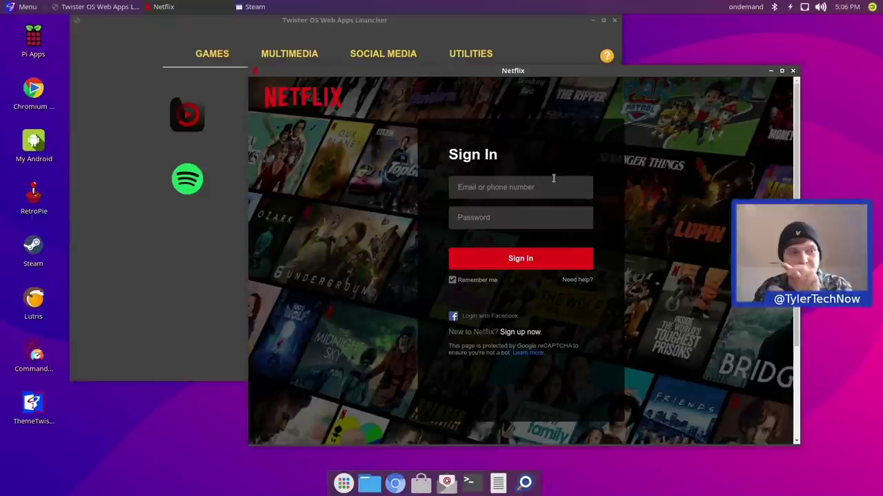
pyautogui.click(795, 71)
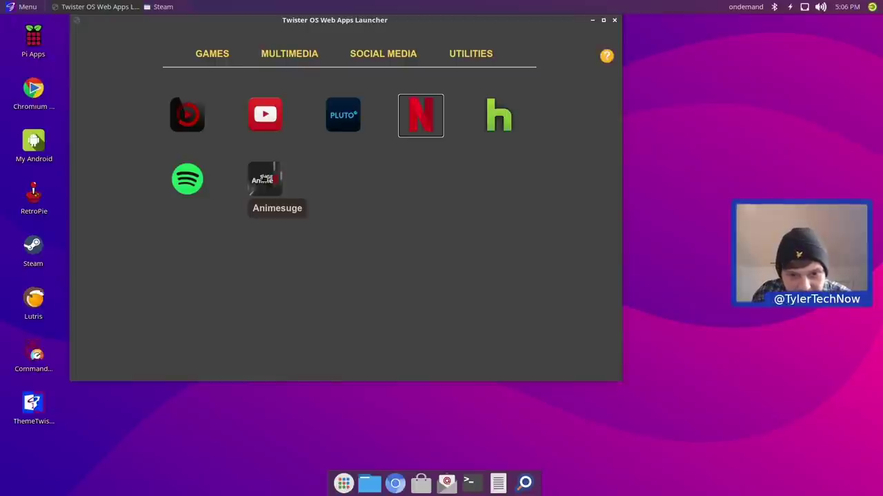
# - Look through the social media and utilities web apps, then close the web apps launcher
pyautogui.click(385, 57)
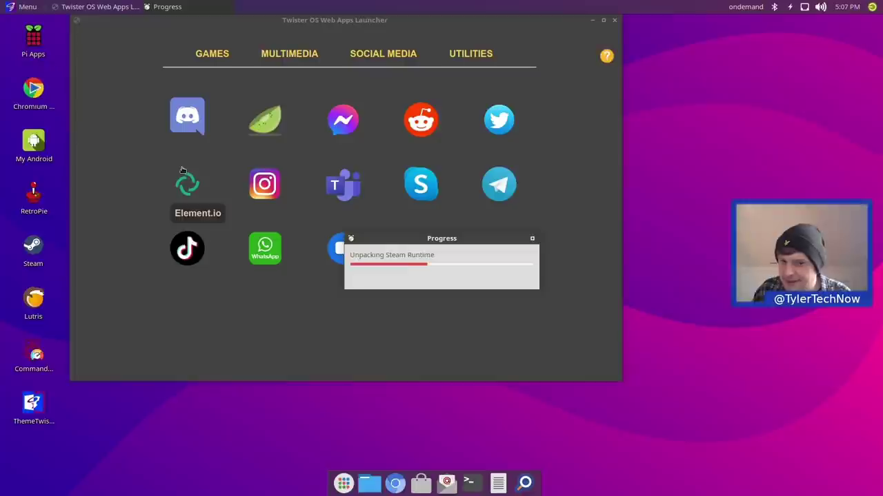
pyautogui.click(487, 55)
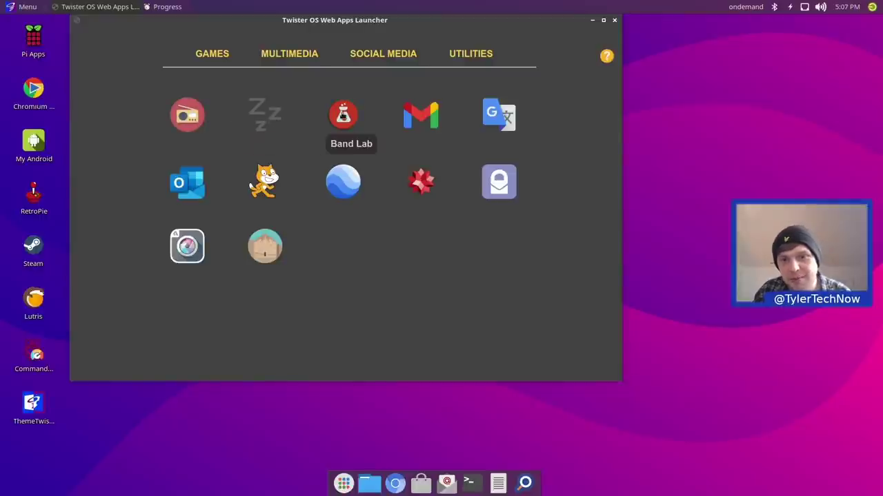
pyautogui.click(489, 185)
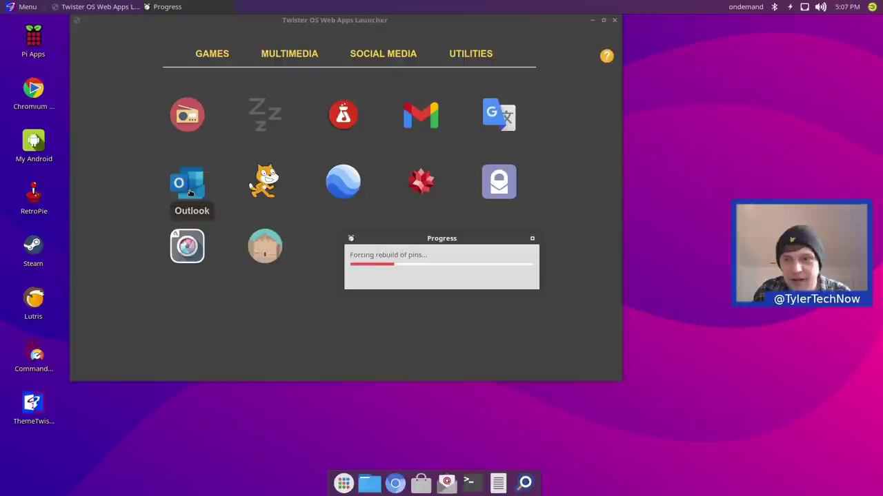
pyautogui.click(615, 20)
# - Browse the multimedia applications, launch the Evolution mail client, cancel its welcome wizard, and close it
pyautogui.click(22, 7)
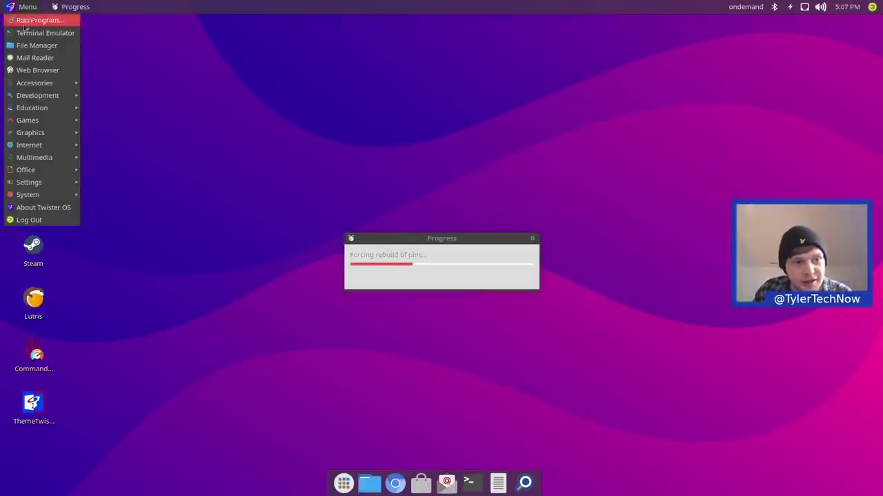
pyautogui.moveTo(50, 146)
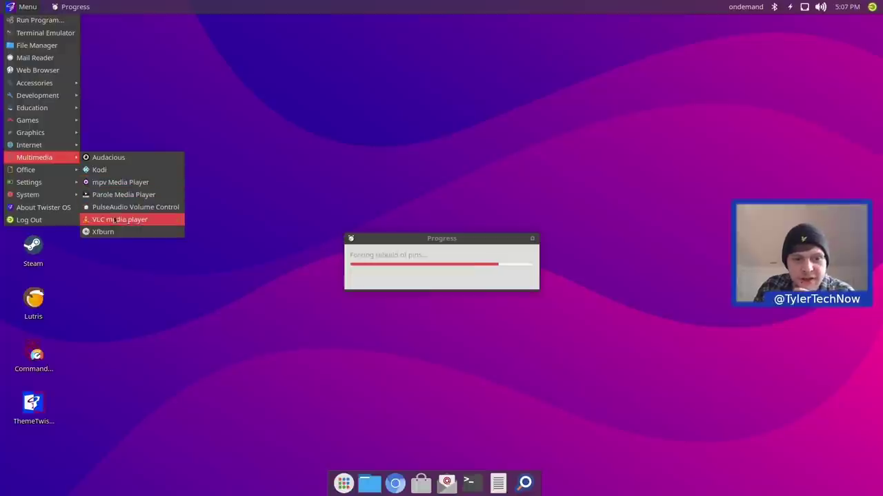
pyautogui.moveTo(64, 176)
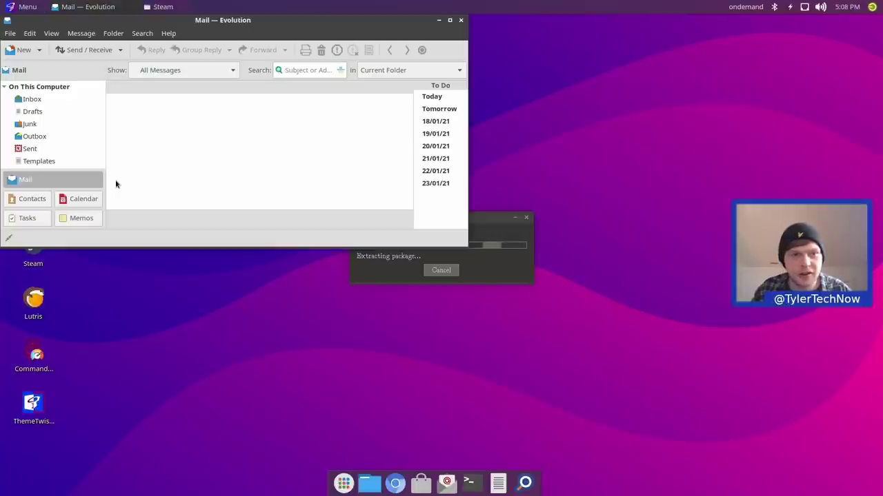
pyautogui.moveTo(239, 15); pyautogui.dragTo(475, 51)
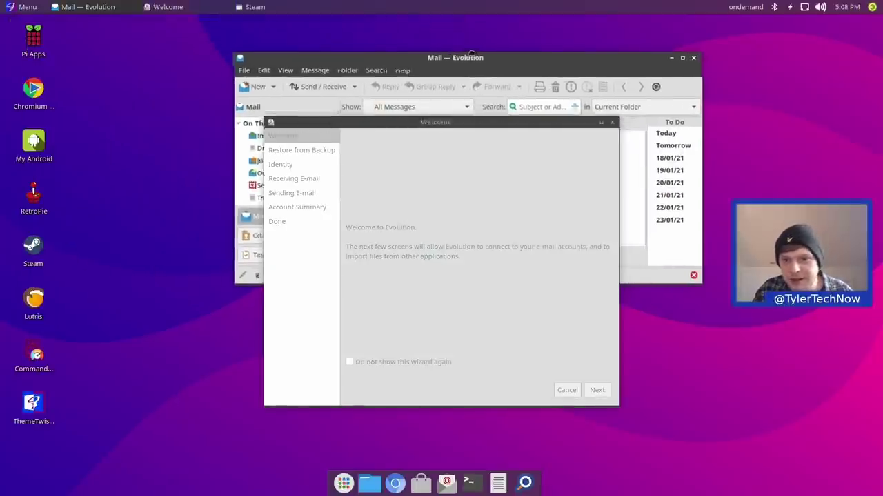
pyautogui.click(567, 390)
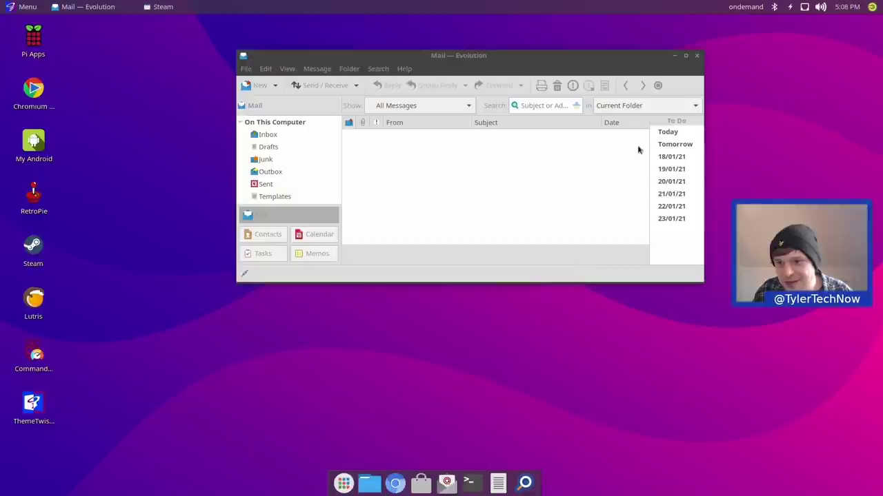
pyautogui.click(697, 56)
# - Launch LibreOffice Writer, view the version number in the About LibreOffice dialog, and close the dialog
pyautogui.click(31, 8)
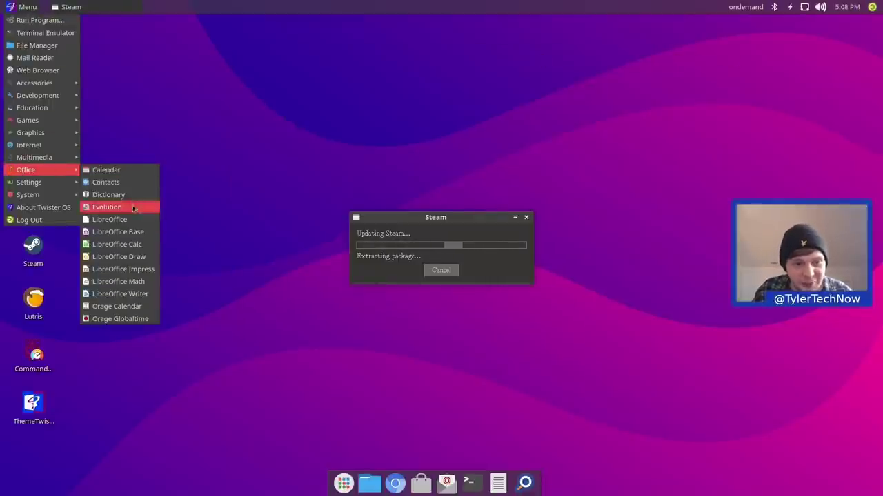
pyautogui.click(140, 294)
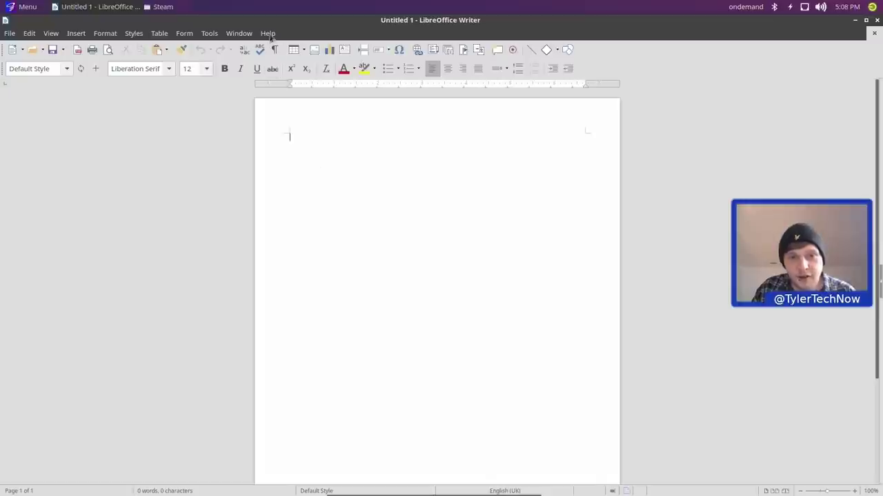
pyautogui.click(271, 36)
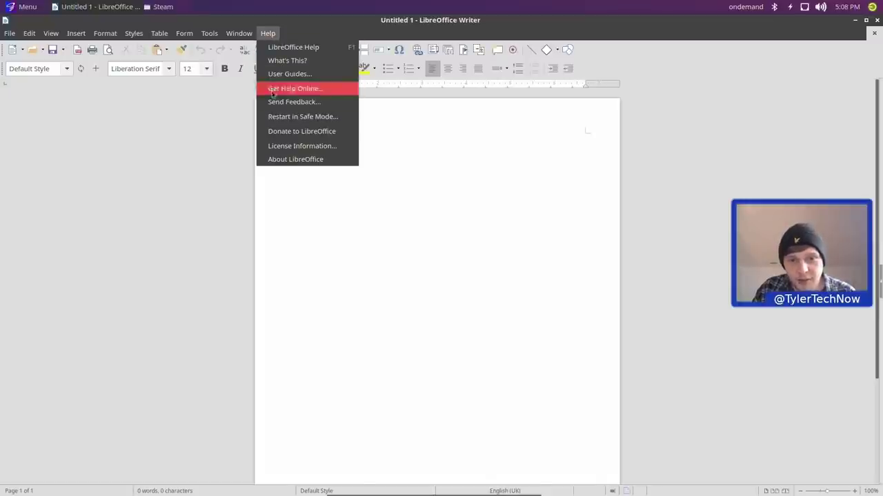
pyautogui.click(280, 162)
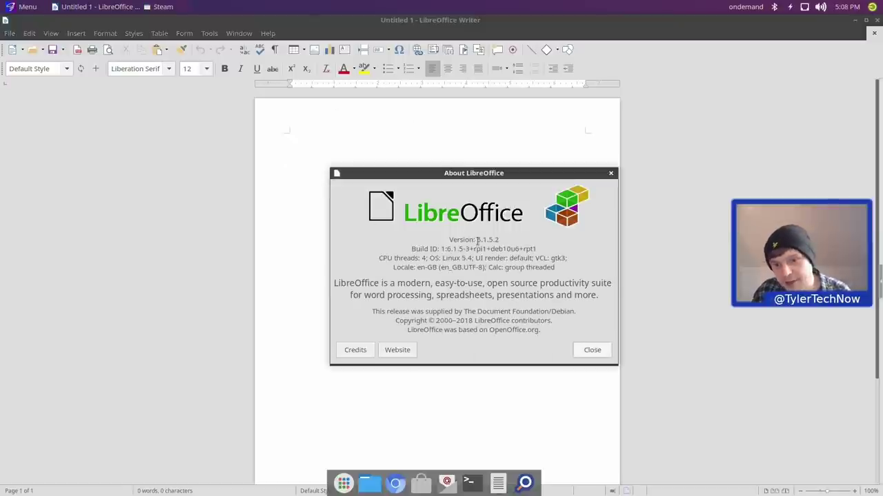
pyautogui.moveTo(474, 239); pyautogui.dragTo(496, 240)
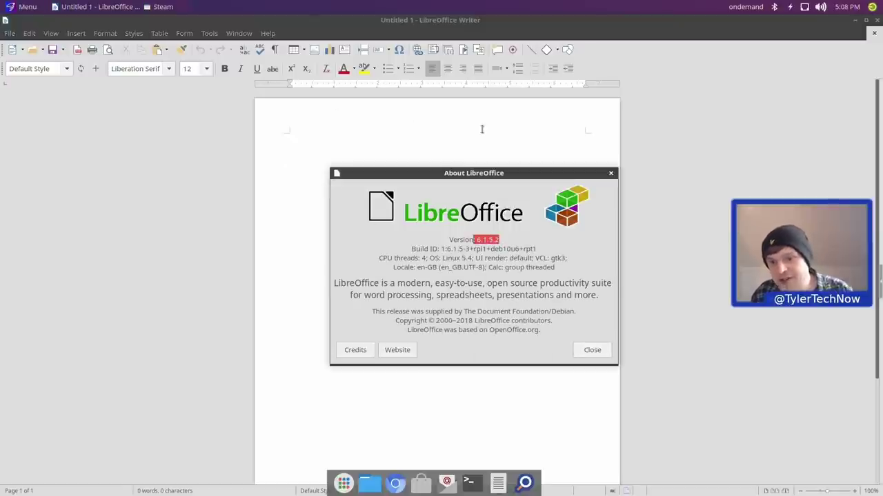
pyautogui.click(590, 350)
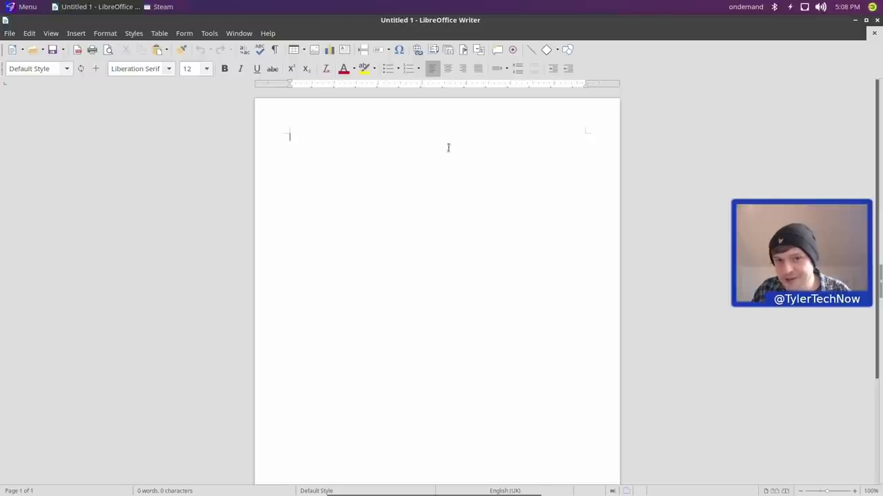
# - Select the trial word Fsdfsdf in the Writer document, and close Writer without saving
pyautogui.moveTo(364, 28); pyautogui.dragTo(385, 30)
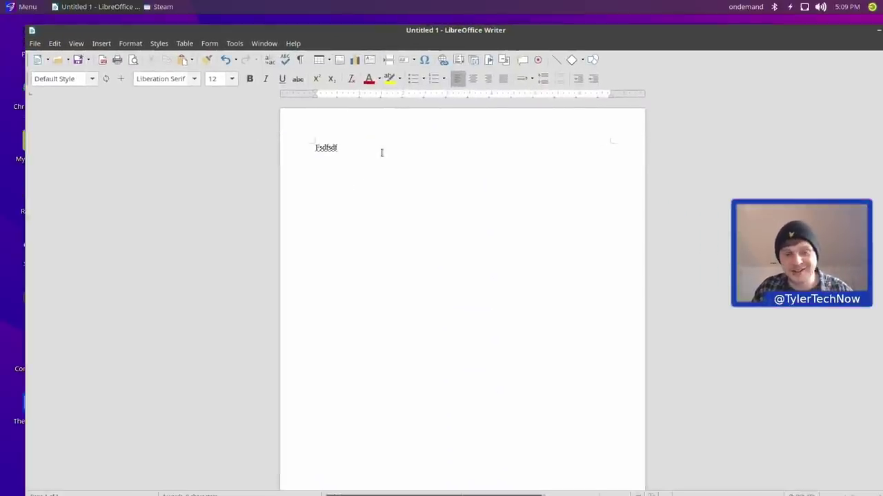
pyautogui.doubleClick(311, 149)
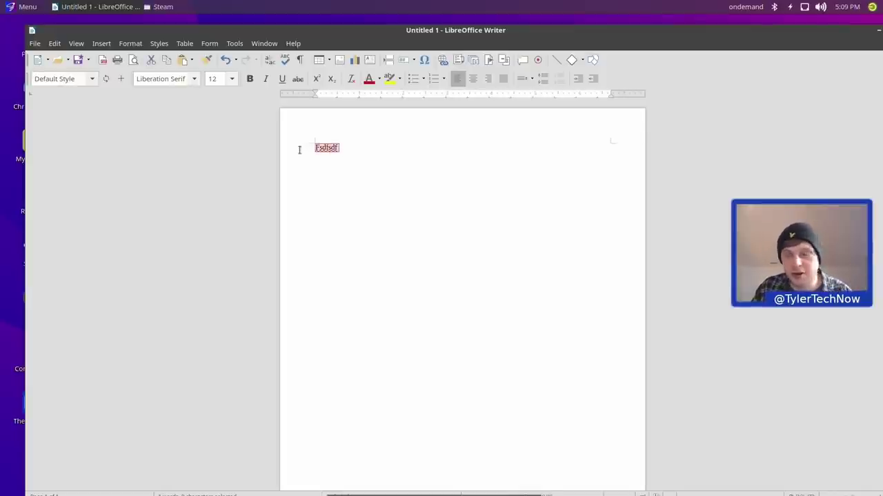
pyautogui.moveTo(834, 28); pyautogui.dragTo(736, 30)
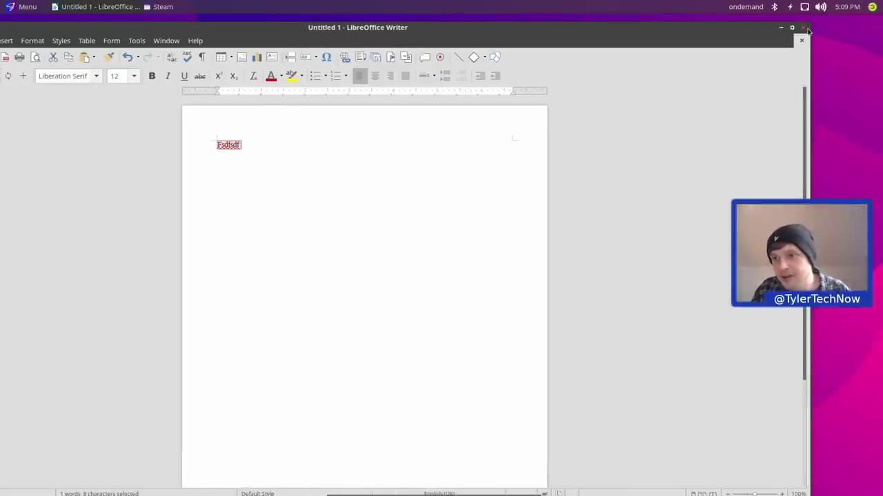
pyautogui.click(806, 28)
pyautogui.click(296, 303)
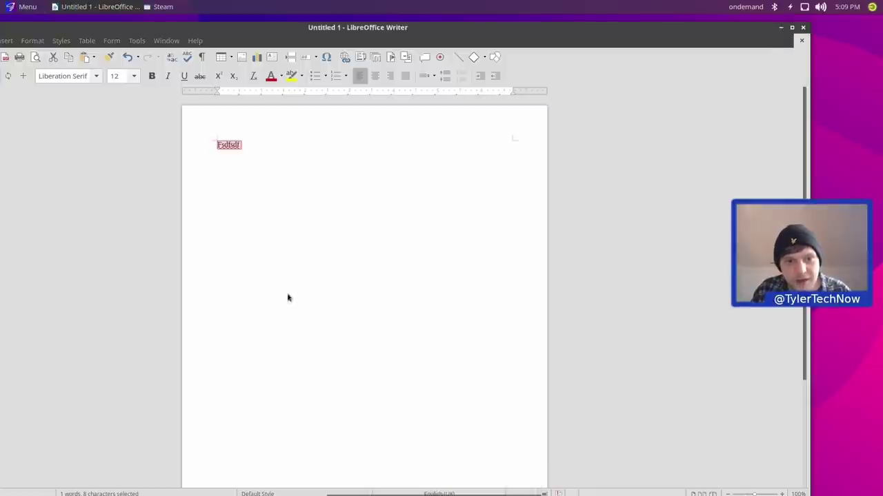
# - Browse the settings tools, view the compositor options in Window Manager Tweaks, and close that window
pyautogui.click(25, 7)
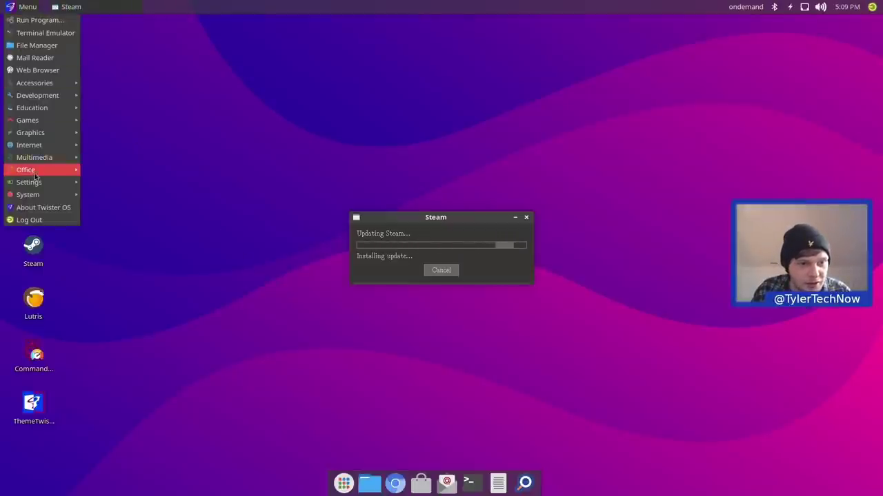
pyautogui.moveTo(41, 182)
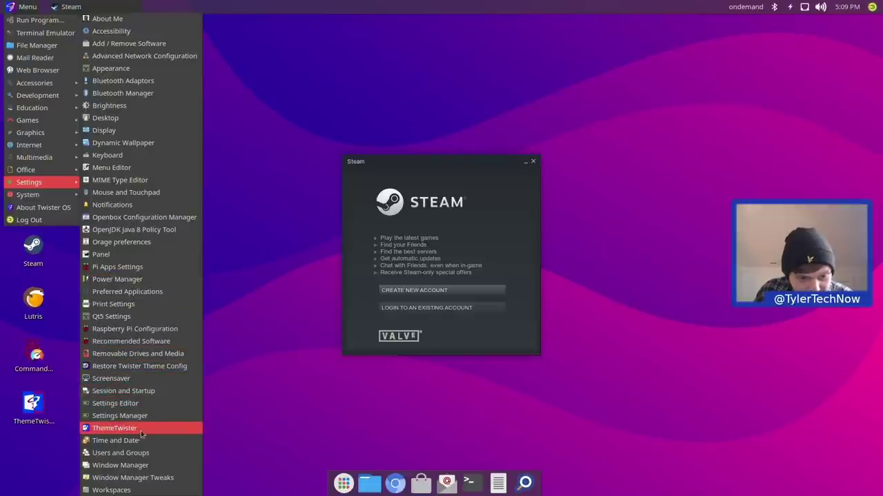
pyautogui.click(155, 478)
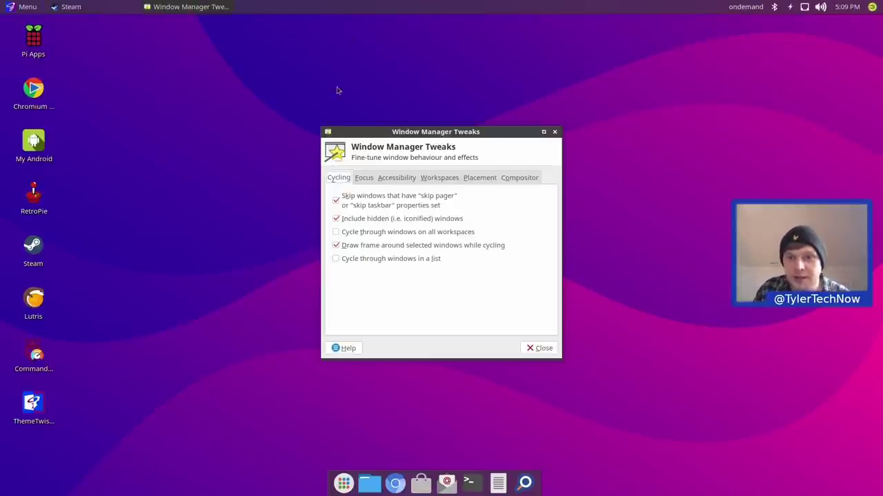
pyautogui.click(513, 180)
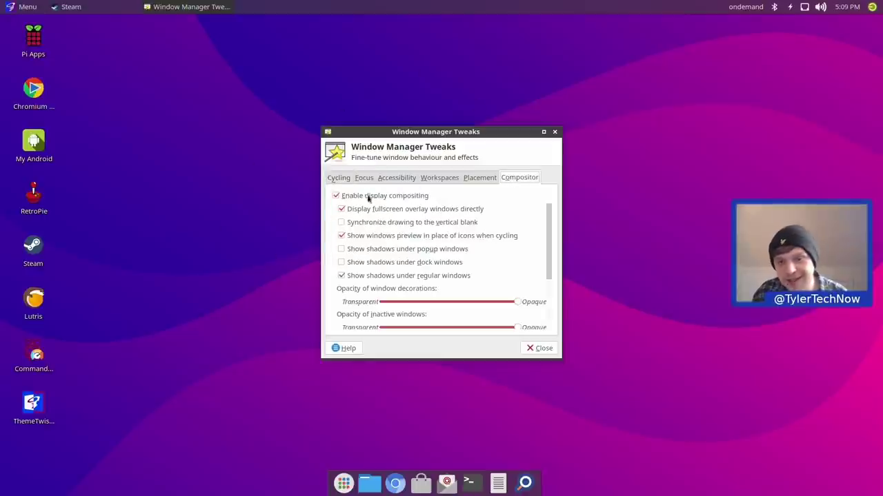
pyautogui.click(557, 133)
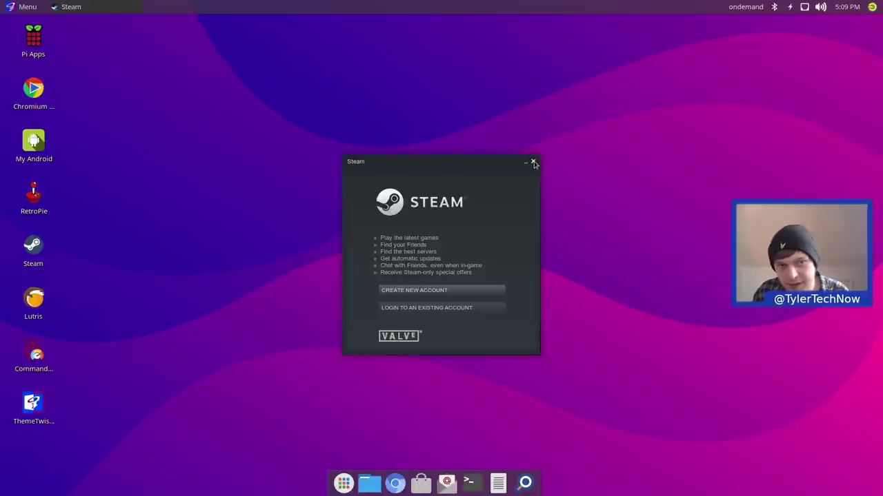
# - Launch BleachBit as root from the system tools, authenticating with the account password
pyautogui.click(2, 5)
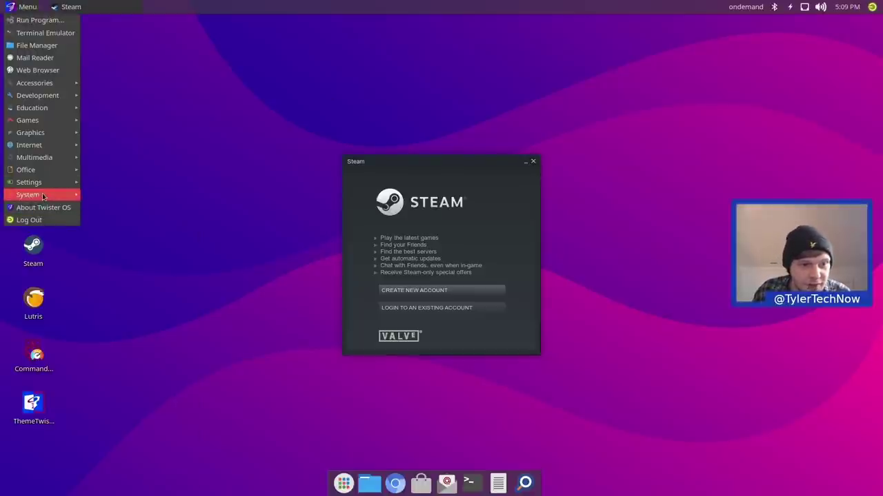
pyautogui.moveTo(42, 198)
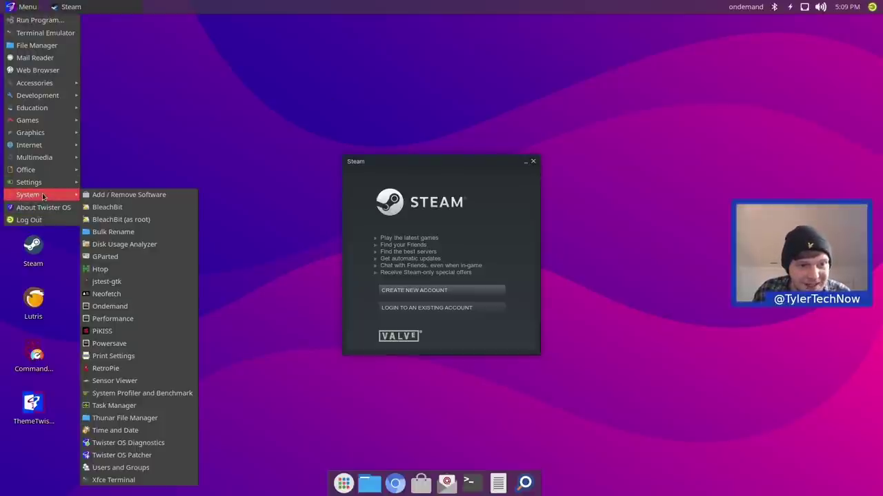
pyautogui.click(130, 220)
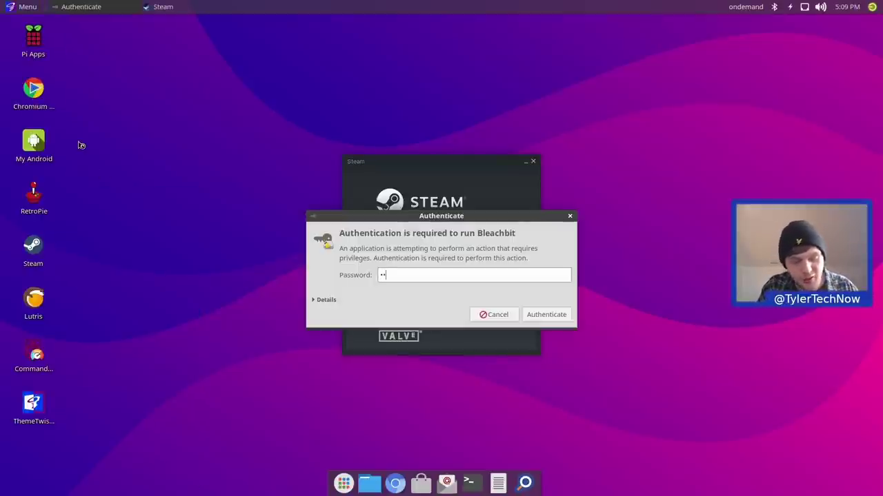
pyautogui.write('••••••••')
pyautogui.press('Return')
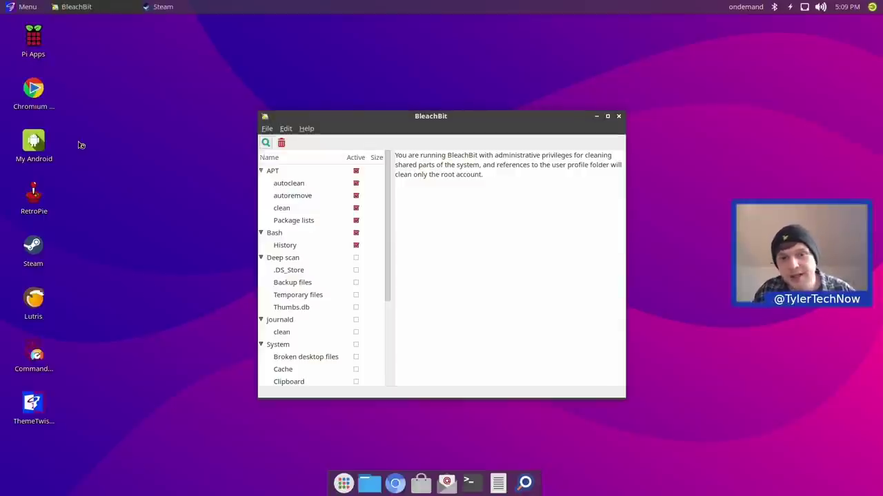
# - Review the BleachBit cleaners, and enable Temporary files and Backup files under Deep scan, accepting the slow-option warning
pyautogui.moveTo(388, 207); pyautogui.dragTo(389, 321)
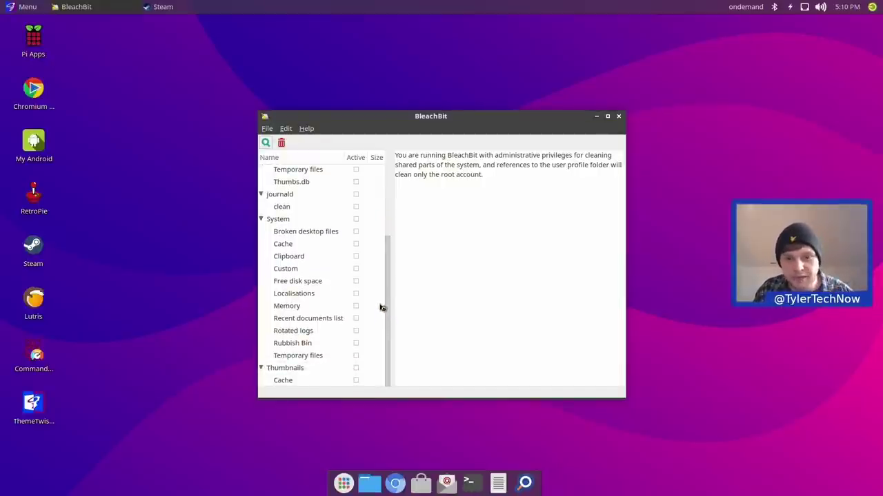
pyautogui.moveTo(388, 282); pyautogui.dragTo(388, 155)
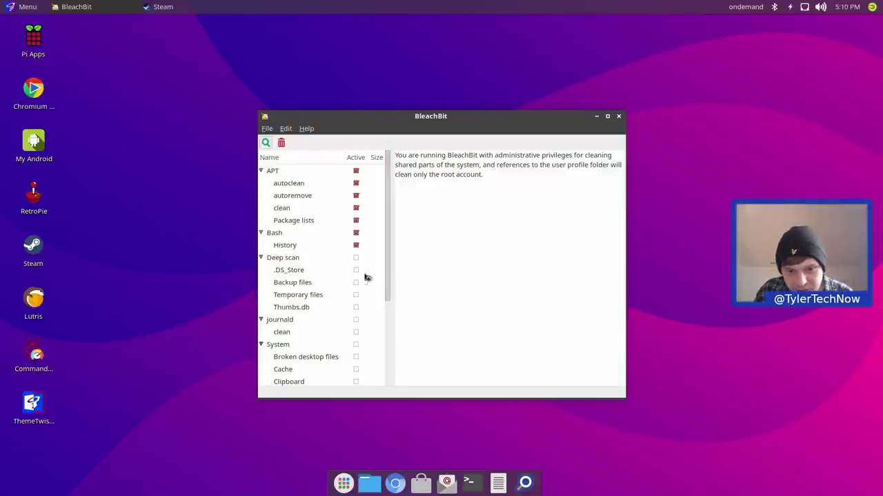
pyautogui.click(356, 295)
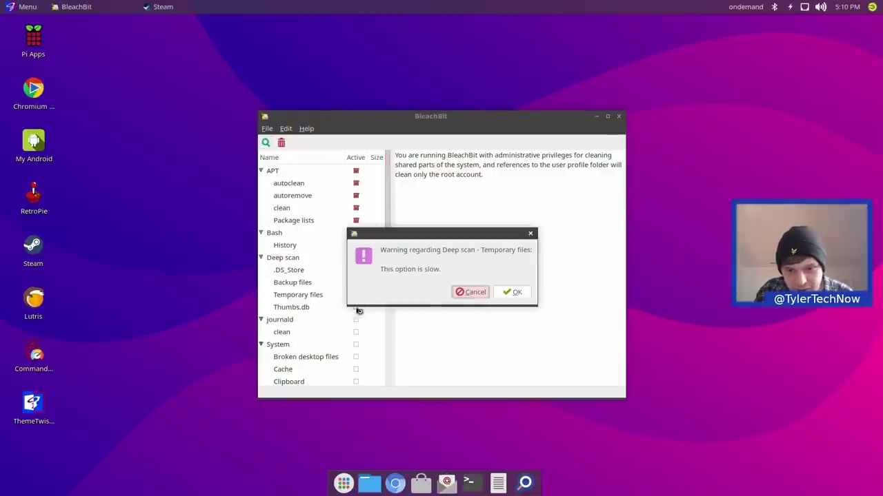
pyautogui.click(512, 293)
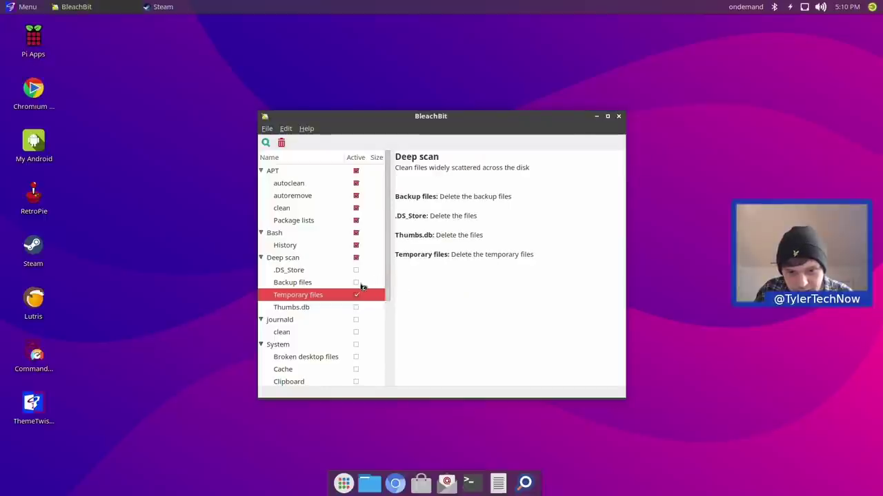
pyautogui.click(356, 283)
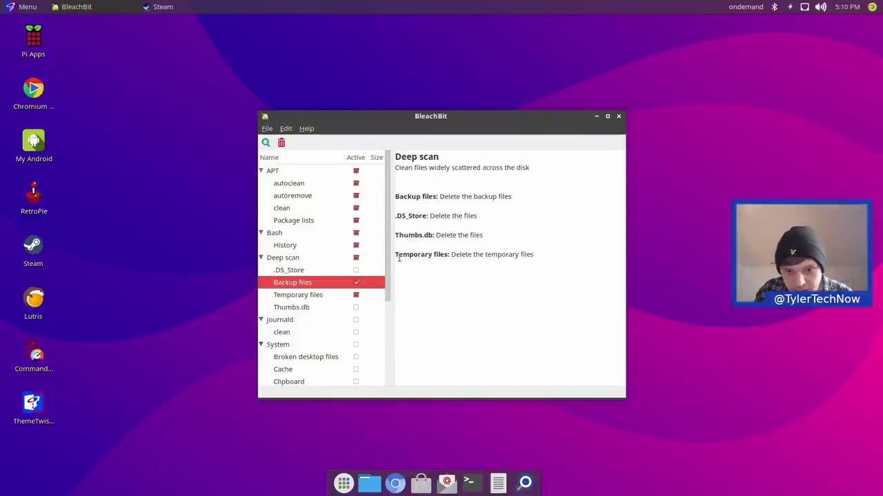
# - Enable the Cache, Rubbish Bin and Temporary files cleaners under System
pyautogui.scroll(-5, 377, 345)
pyautogui.scroll(-1, 377, 345)
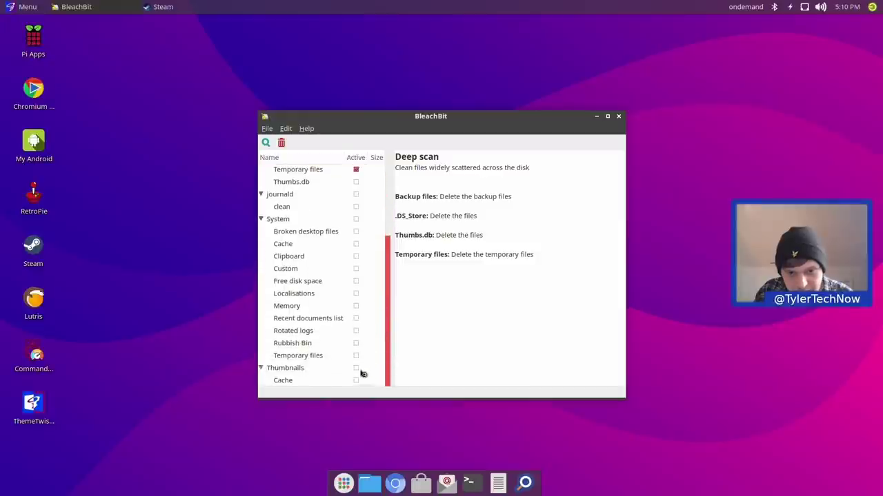
pyautogui.click(357, 245)
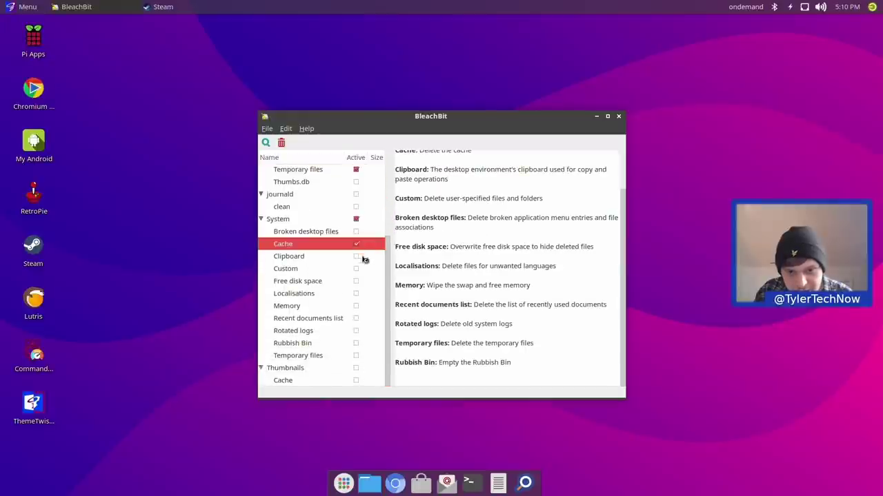
pyautogui.click(357, 343)
pyautogui.click(356, 355)
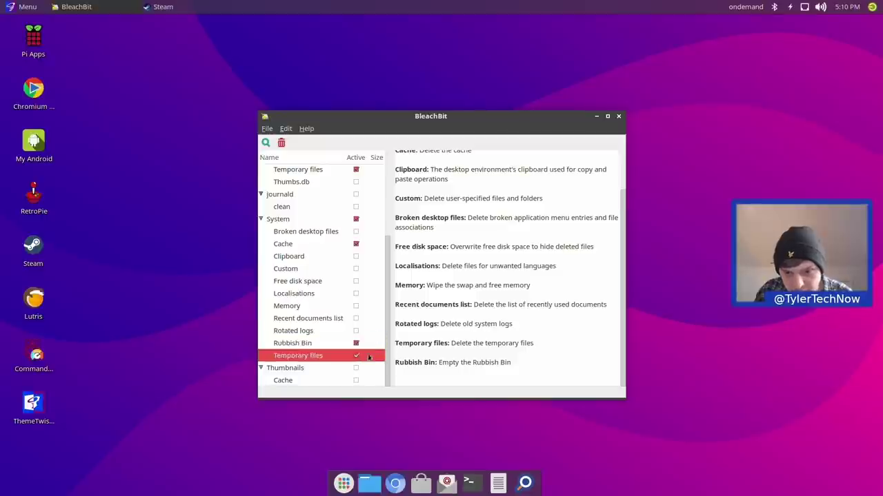
# - Run the cleanup for the enabled items, confirm the deletion, check the deleted-files summary, and close BleachBit
pyautogui.click(281, 144)
pyautogui.click(534, 288)
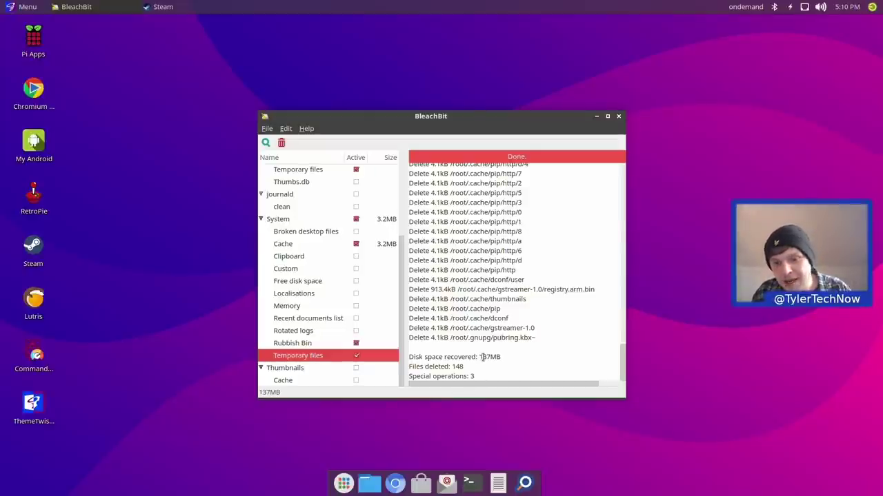
pyautogui.moveTo(452, 367); pyautogui.dragTo(467, 366)
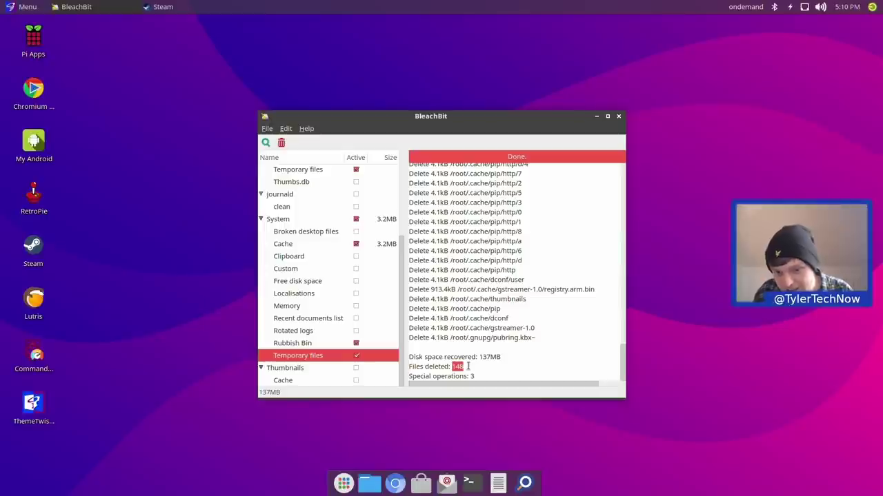
pyautogui.click(618, 116)
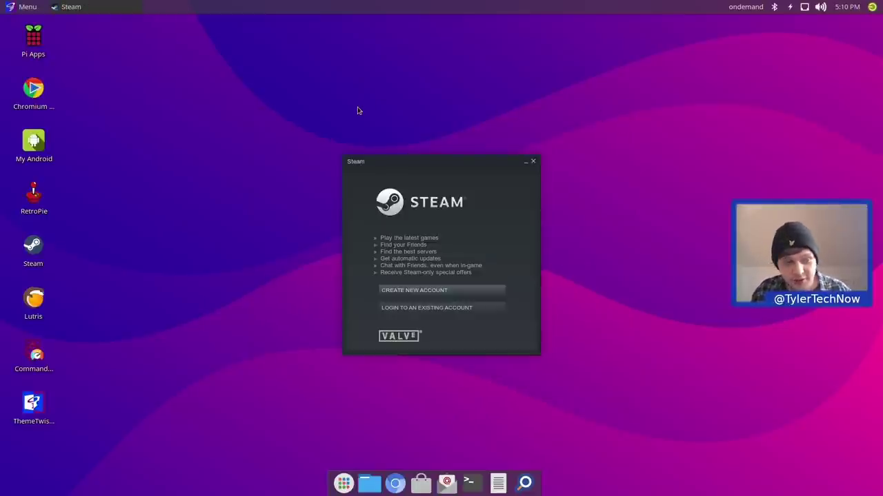
# - Check for Twister OS updates with Twister OS Patcher, and close the update window and the Steam window
pyautogui.click(2, 3)
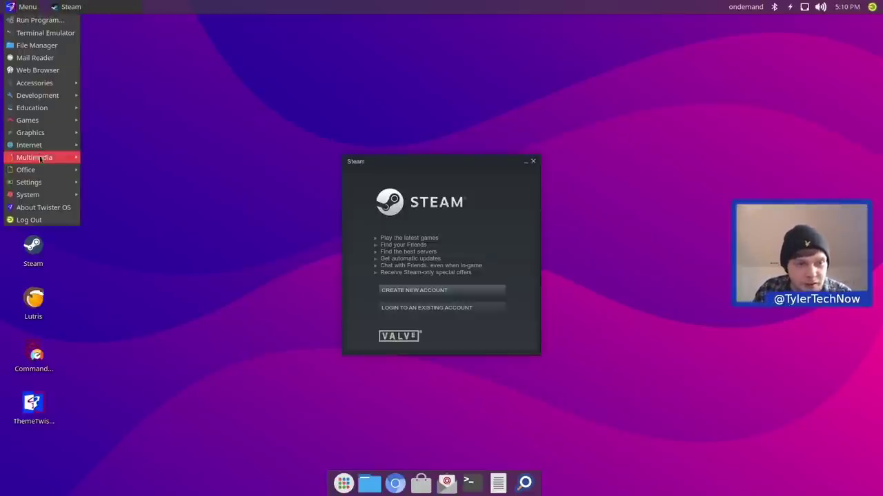
pyautogui.moveTo(48, 195)
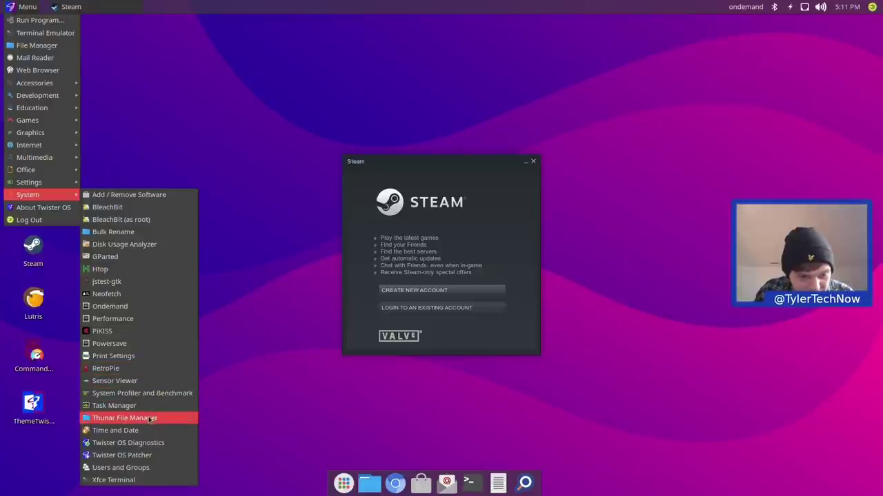
pyautogui.click(140, 458)
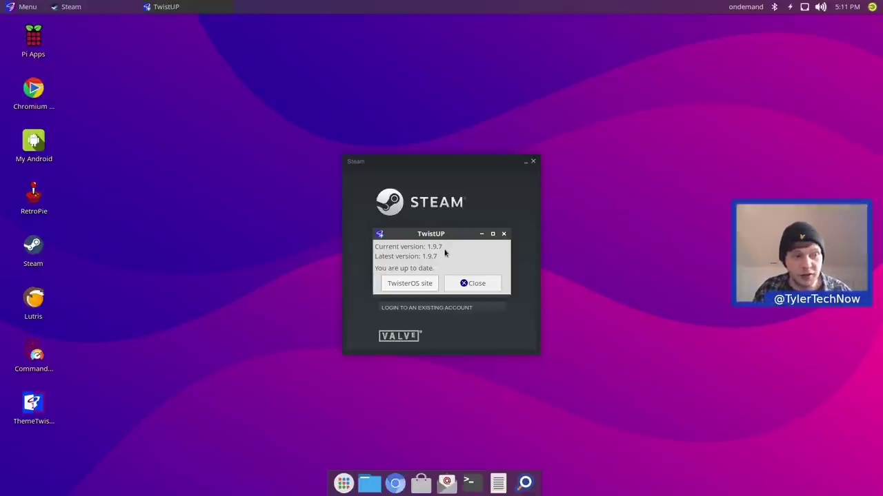
pyautogui.click(472, 283)
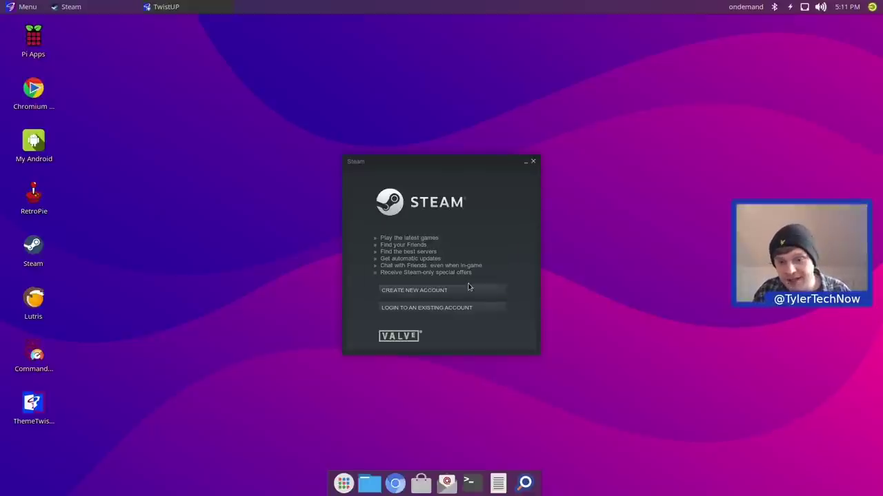
pyautogui.click(533, 162)
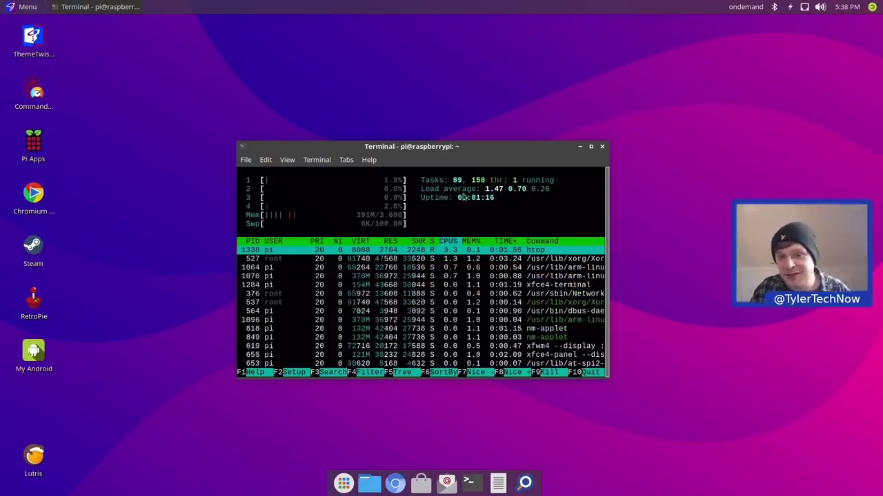
# - Close the terminal running htop, and open the Downloads folder in a file manager window placed near the desktop's centre
pyautogui.click(601, 148)
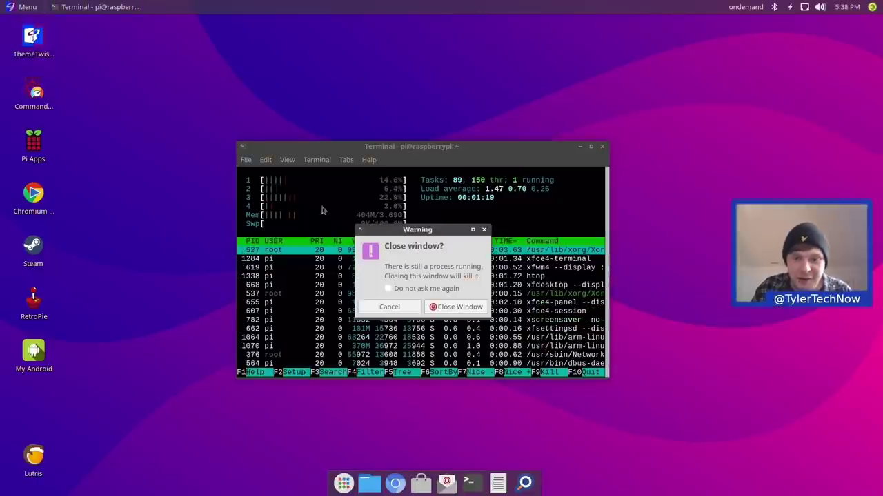
pyautogui.click(452, 307)
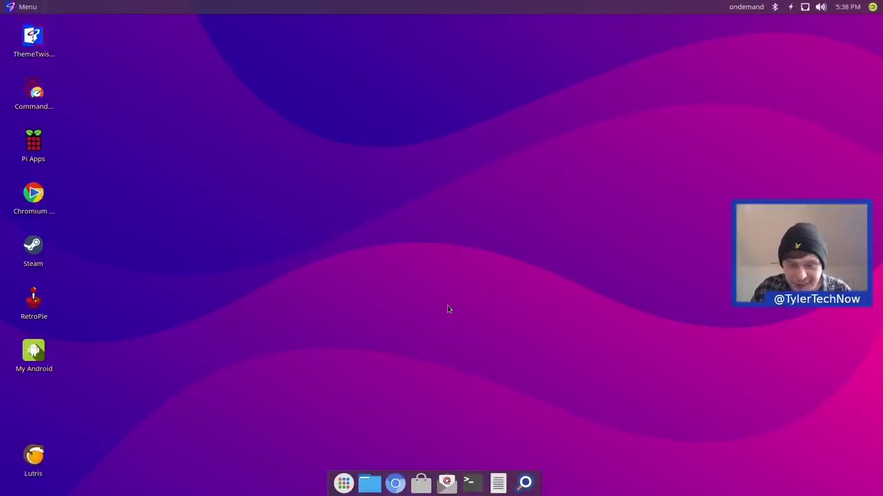
pyautogui.click(376, 487)
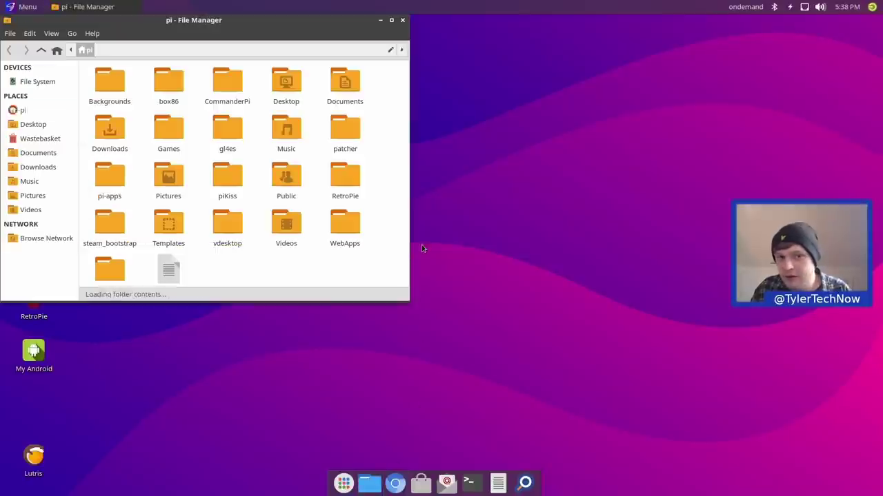
pyautogui.doubleClick(111, 131)
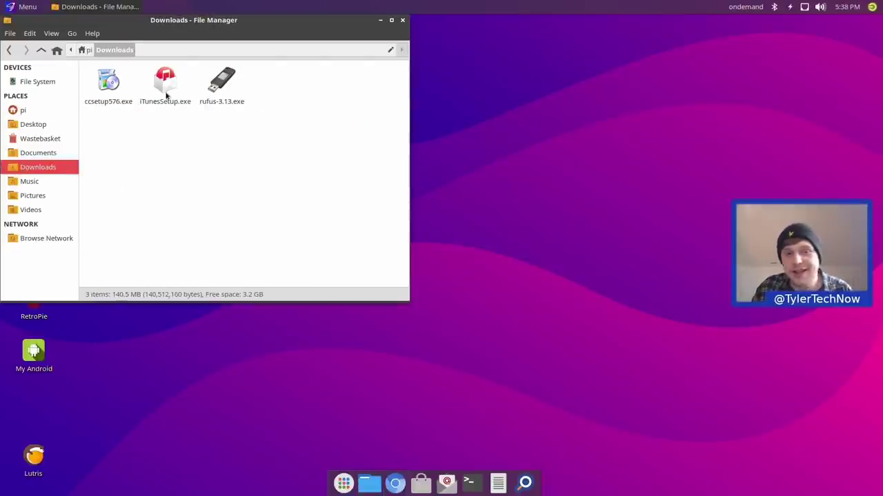
pyautogui.moveTo(186, 20); pyautogui.dragTo(438, 73)
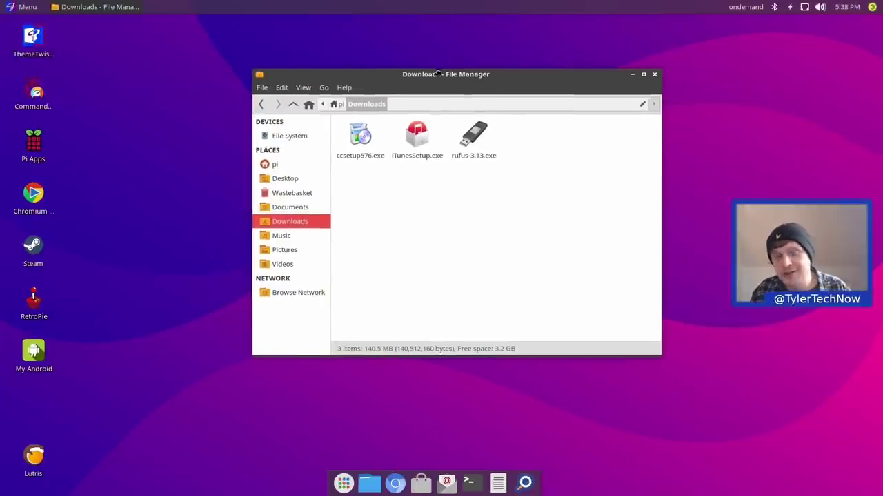
# - Open Spotlight from the Accessories applications, search for "itun", and try to launch the iTunes application
pyautogui.click(26, 7)
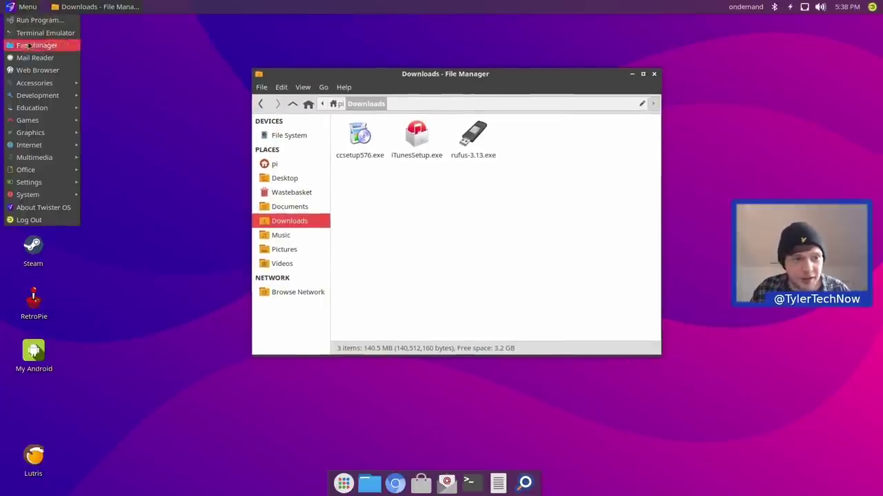
pyautogui.moveTo(34, 86)
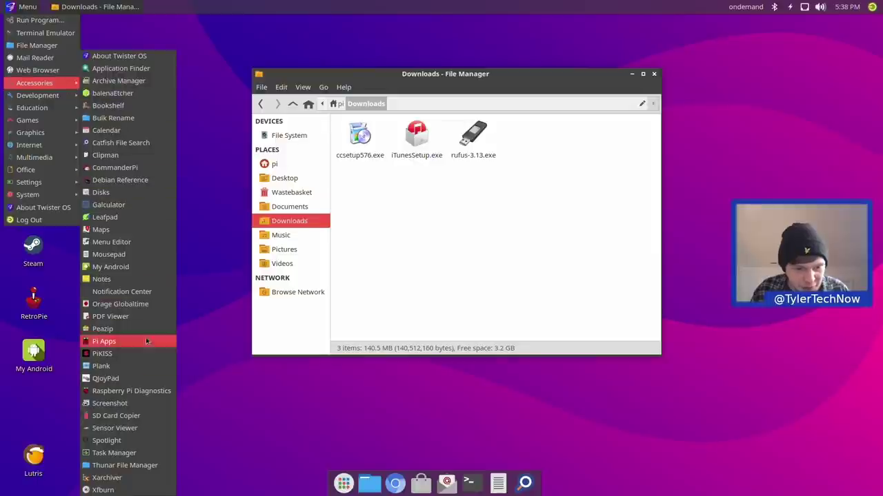
pyautogui.click(129, 442)
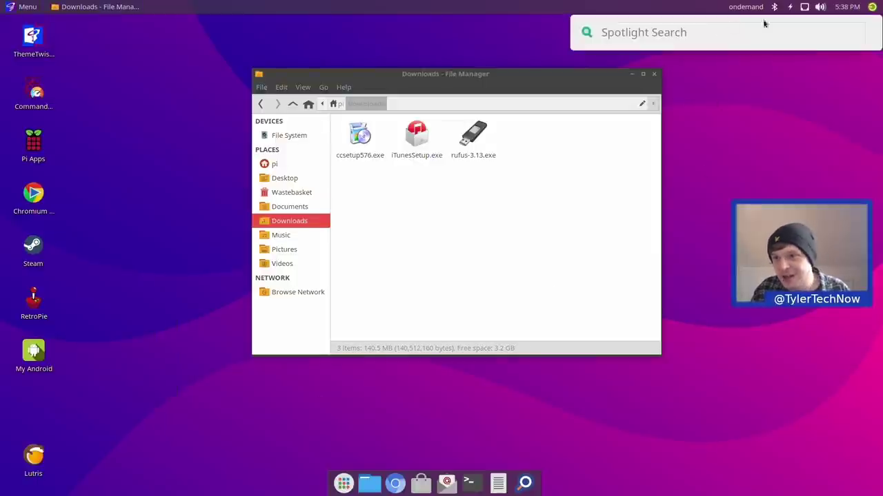
pyautogui.click(628, 31)
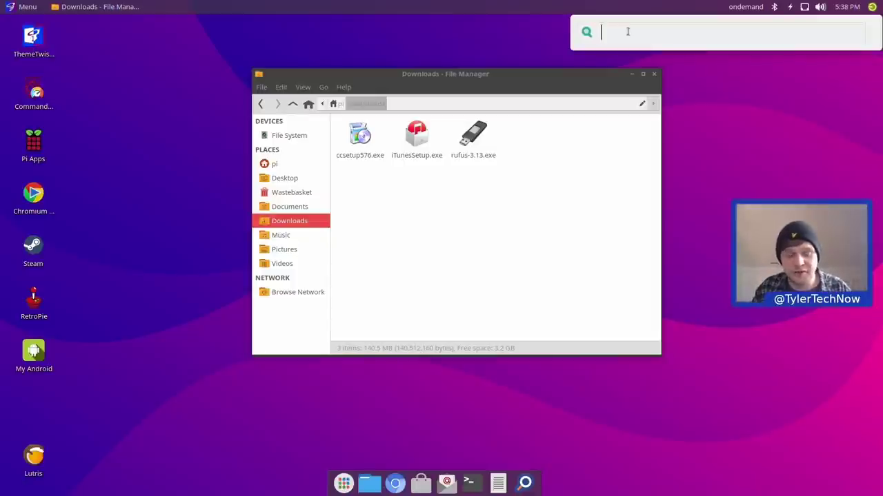
pyautogui.write('itun')
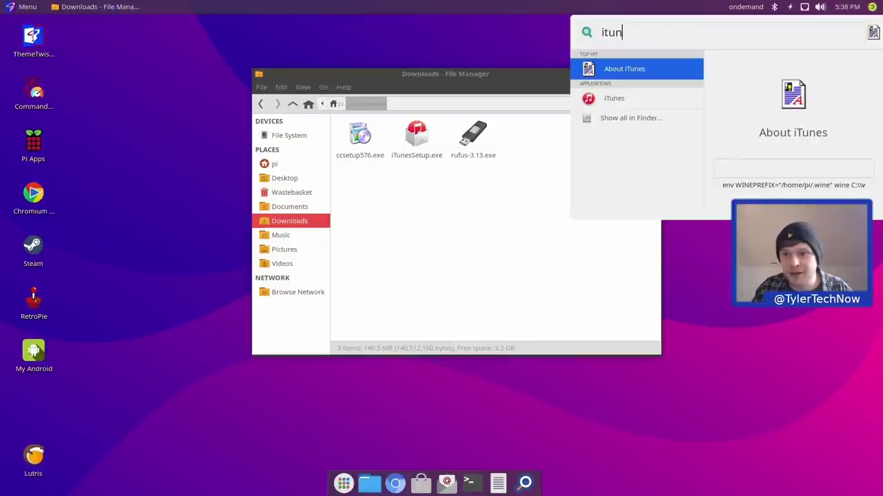
pyautogui.click(614, 98)
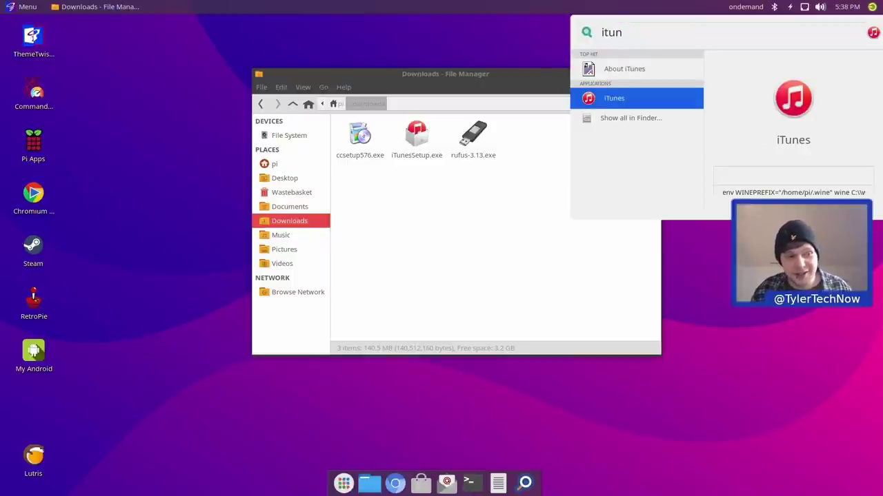
pyautogui.press('Return')
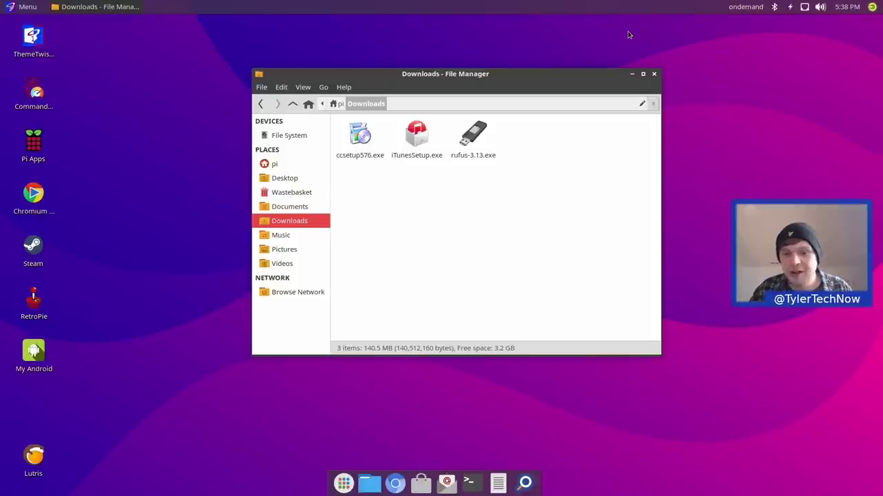
# - Run rufus-3.13.exe from the Downloads folder and dismiss the iTunes error dialog
pyautogui.click(474, 140)
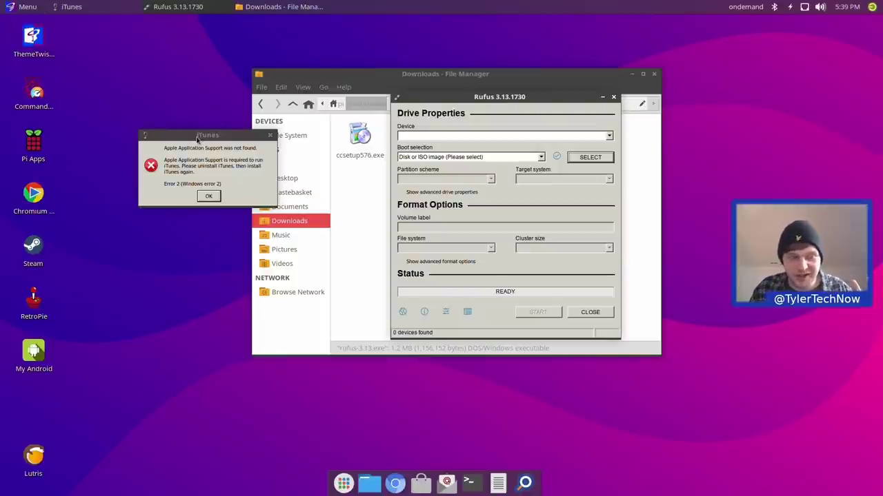
pyautogui.click(209, 196)
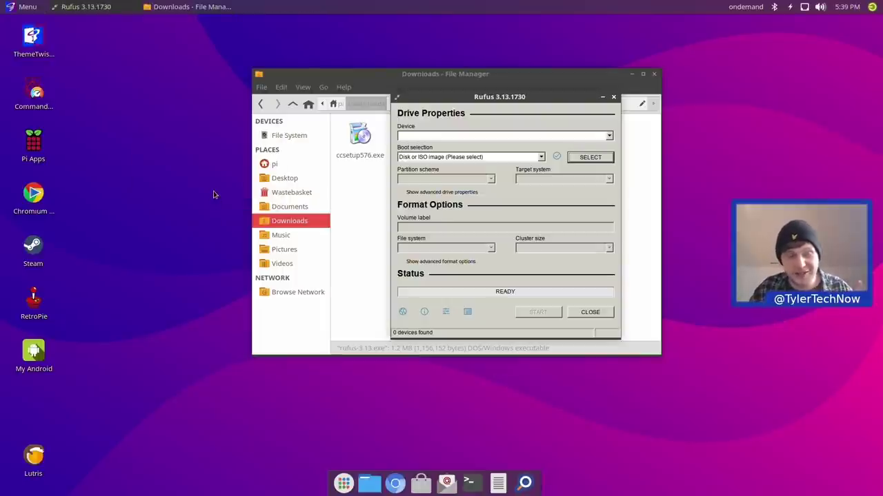